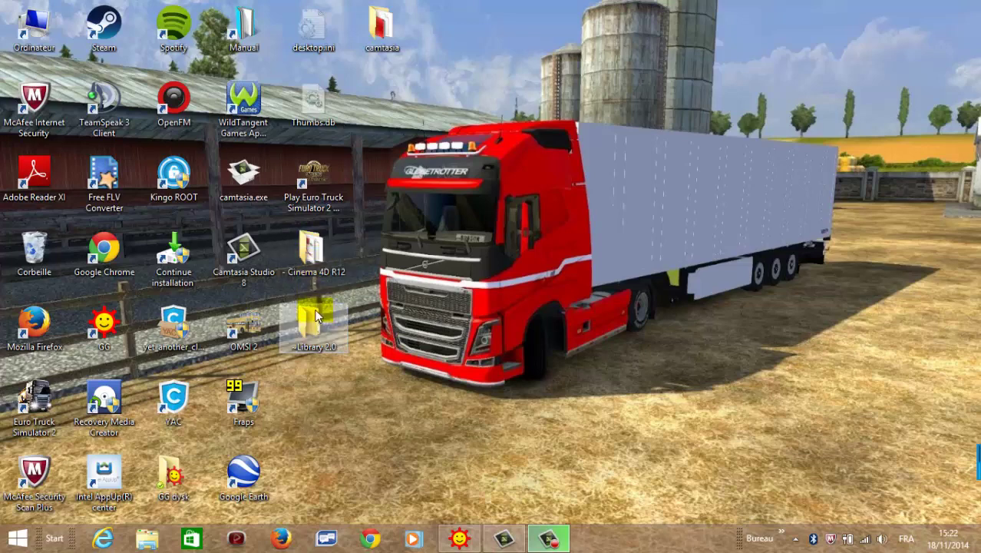
# Launch CINEMA 4D 64 Bit.exe from the Cinema 4D R12 desktop folder and close the folder window.
pyautogui.doubleClick(316, 249)
pyautogui.scroll(-2, 558, 284)
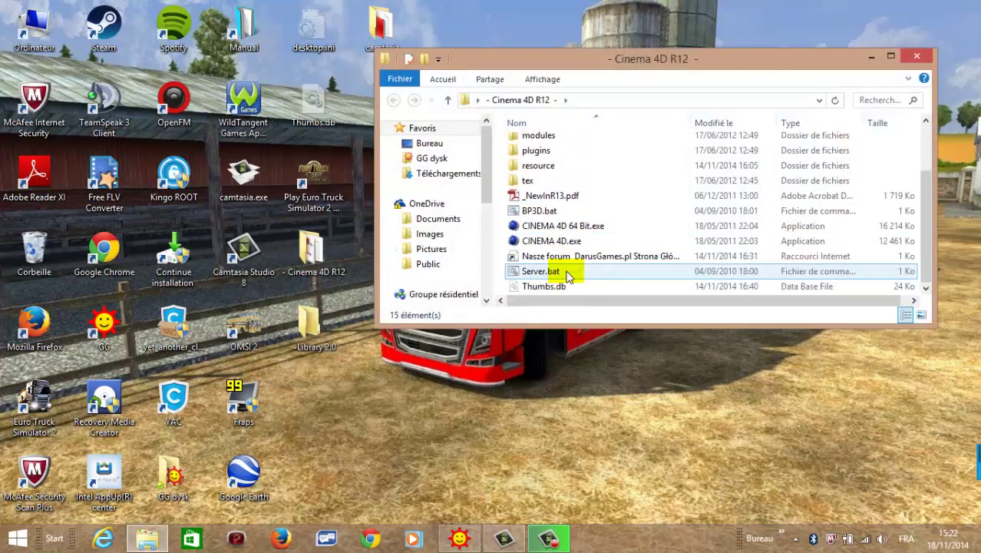
pyautogui.doubleClick(585, 226)
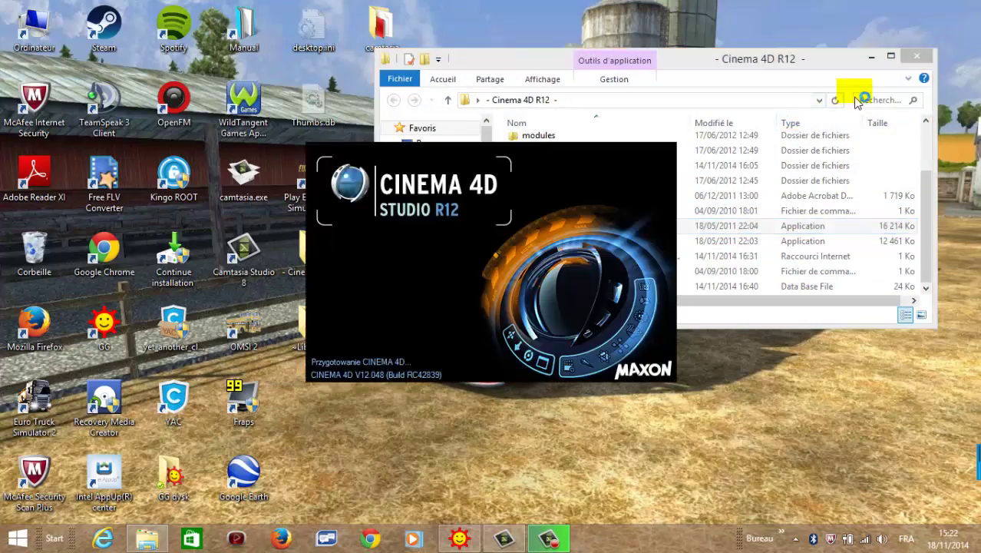
pyautogui.click(917, 56)
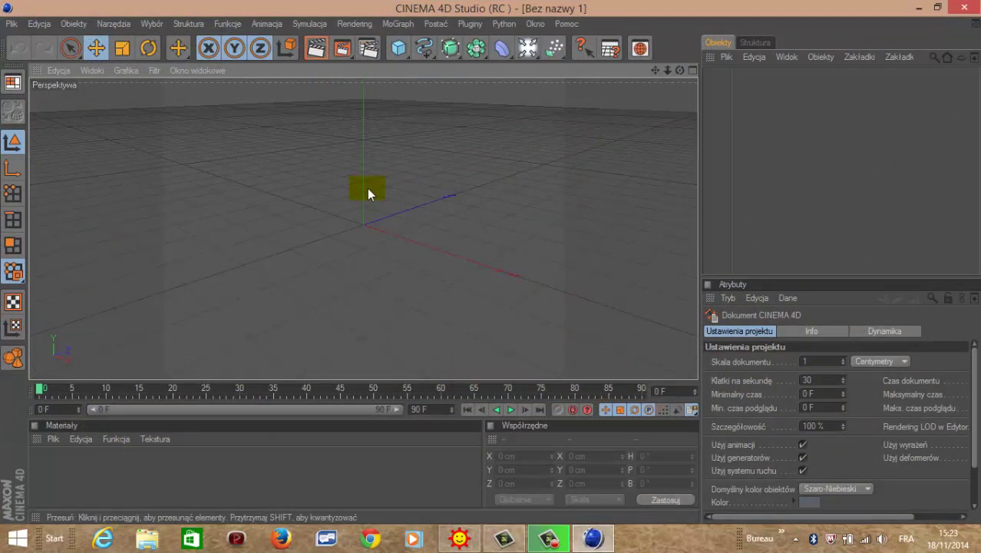
# Set the render output format to the HDV/HDTV 720 29.97 preset with the frame range Wszystkie klatki (all frames).
pyautogui.click(370, 51)
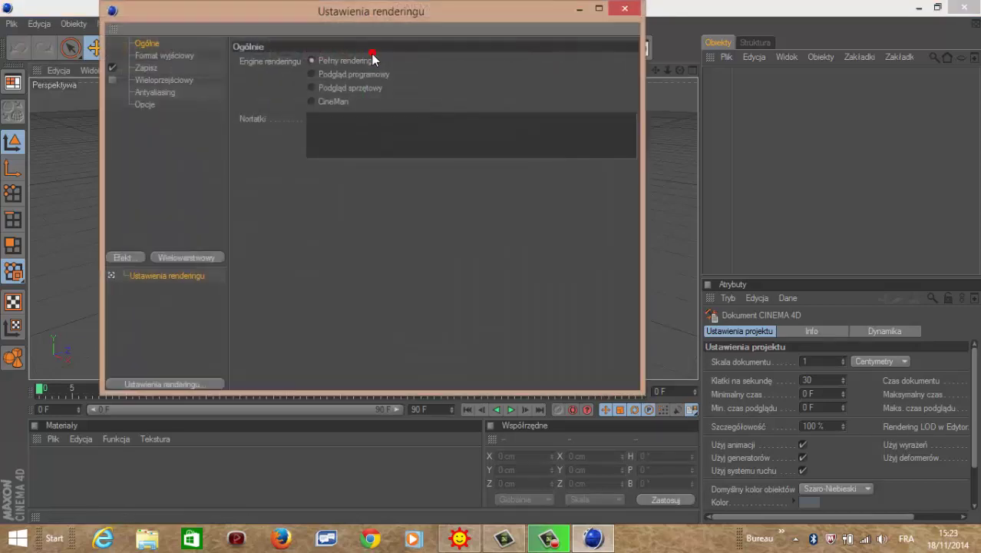
pyautogui.click(162, 58)
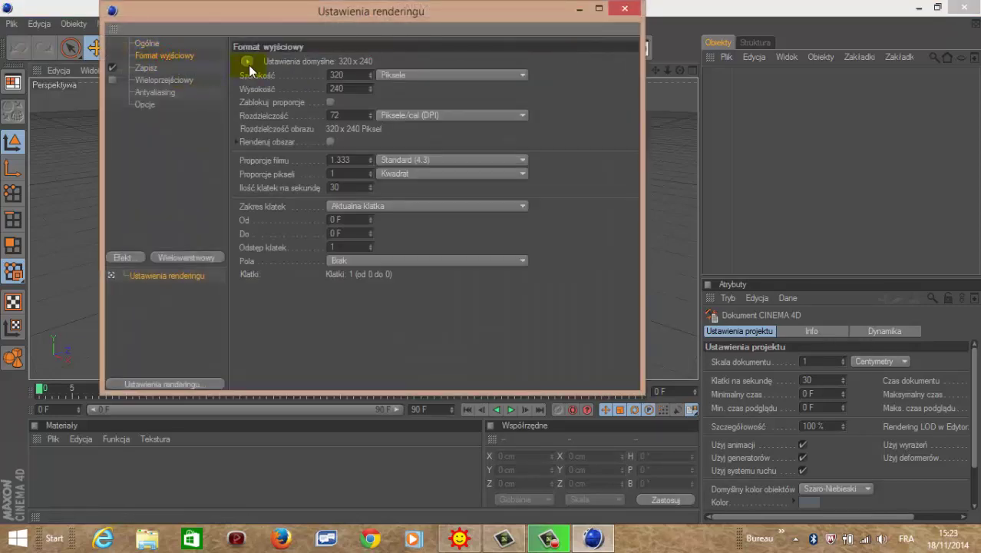
pyautogui.moveTo(292, 110)
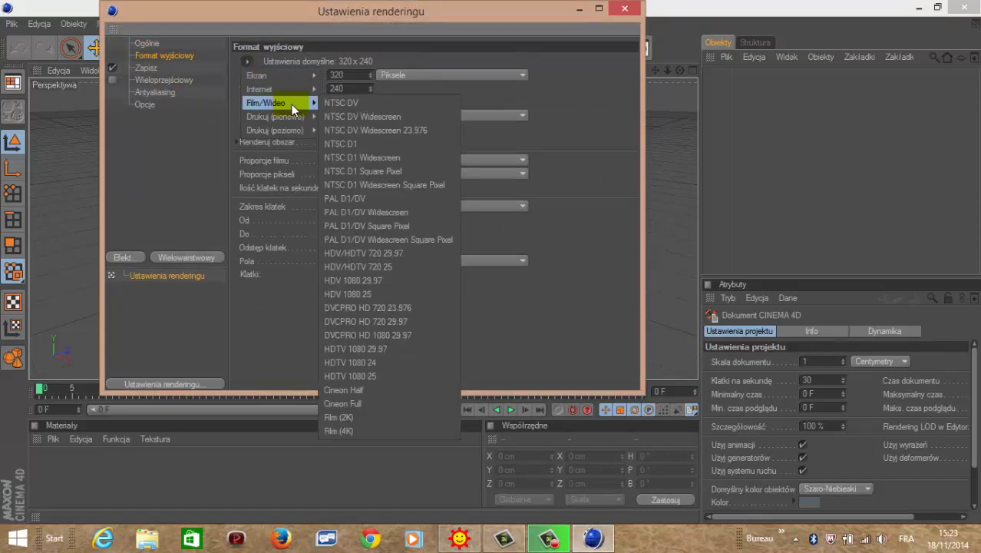
pyautogui.click(418, 254)
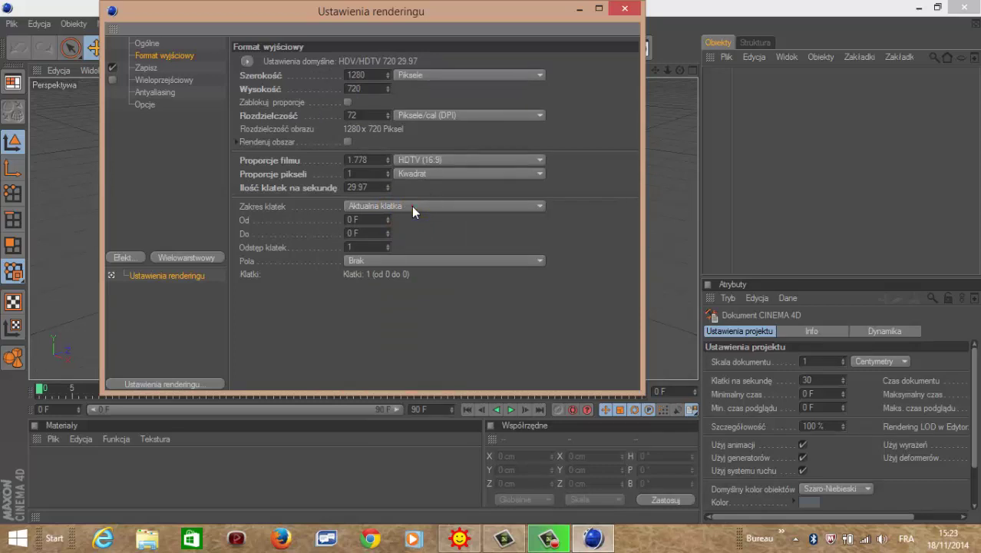
pyautogui.click(411, 205)
pyautogui.click(419, 250)
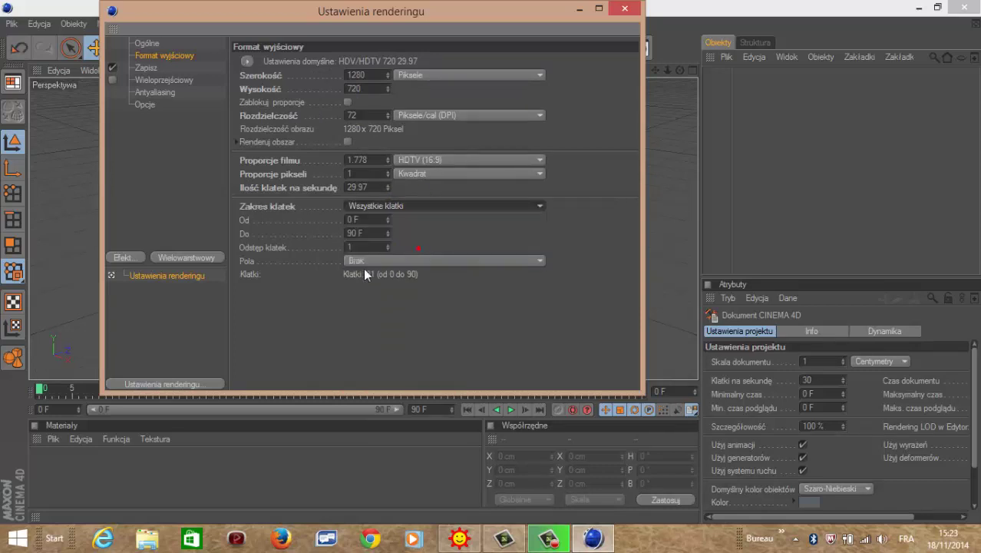
# Set the render antialiasing to Najlepszy (best).
pyautogui.click(163, 93)
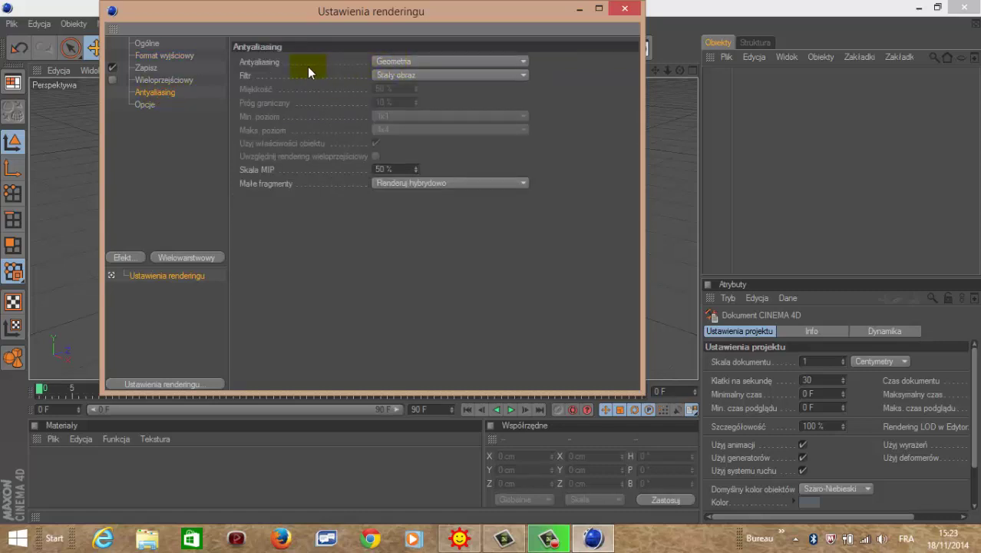
pyautogui.click(419, 62)
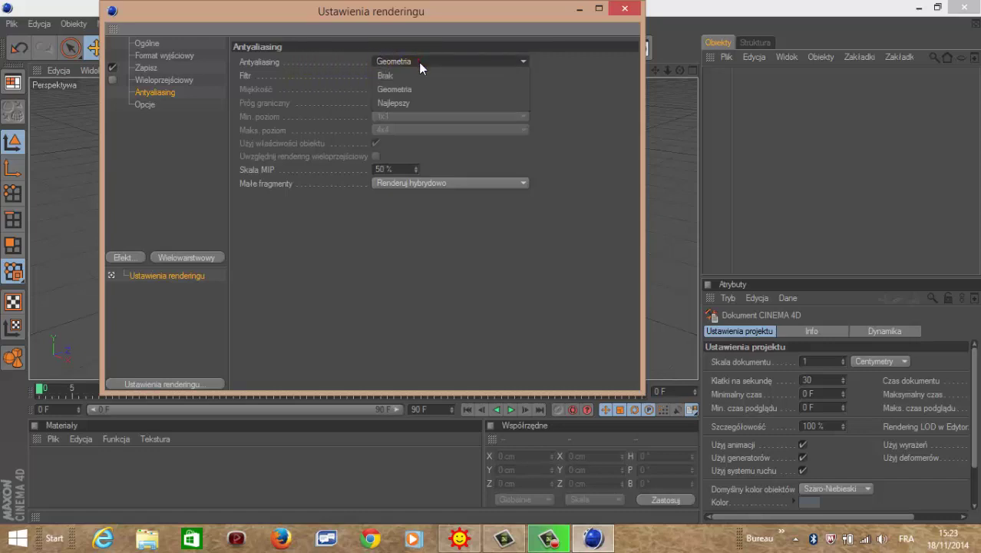
pyautogui.click(427, 100)
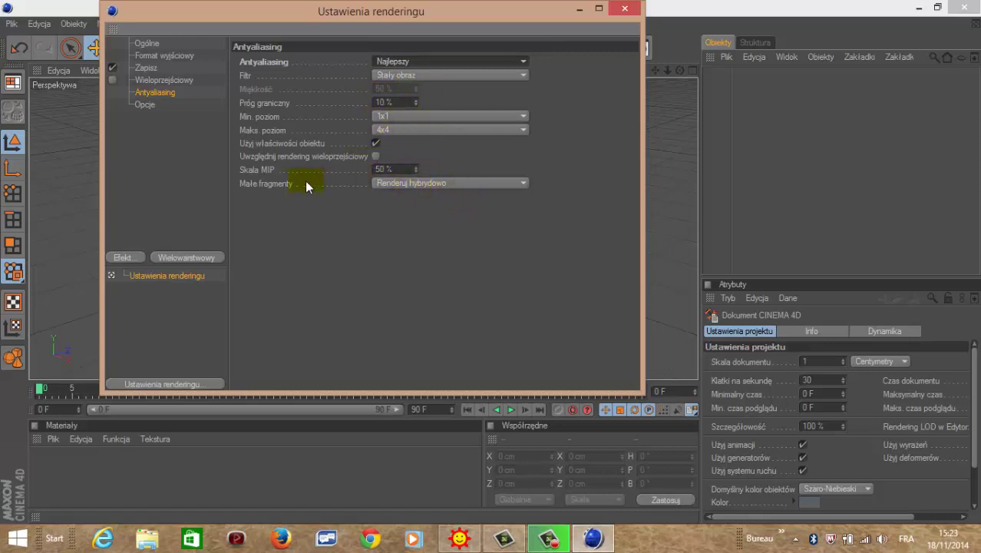
pyautogui.click(145, 105)
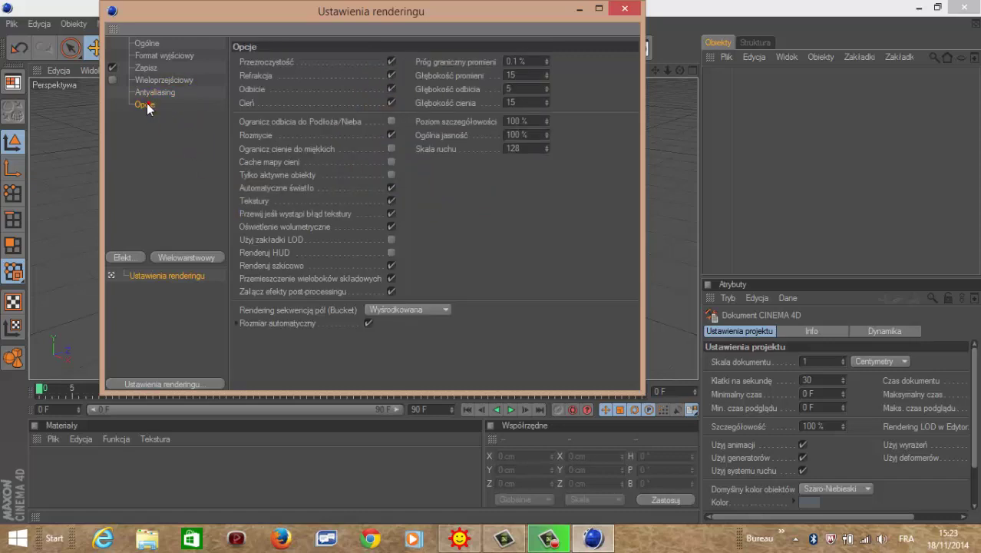
pyautogui.click(188, 81)
pyautogui.click(158, 44)
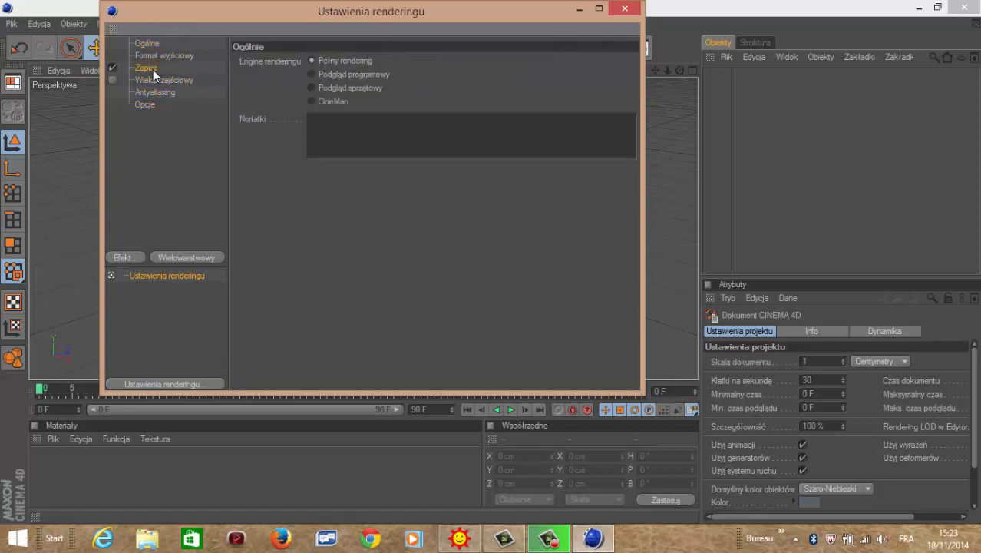
# Set the render save format to Film AVI with output file PORADNIK C4D on the Desktop, and close the render settings.
pyautogui.click(151, 69)
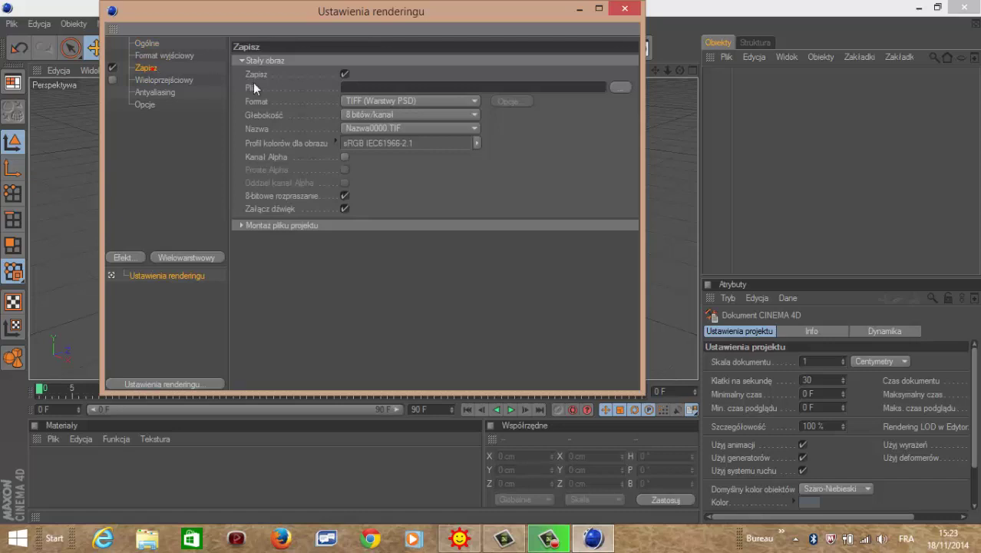
pyautogui.click(471, 101)
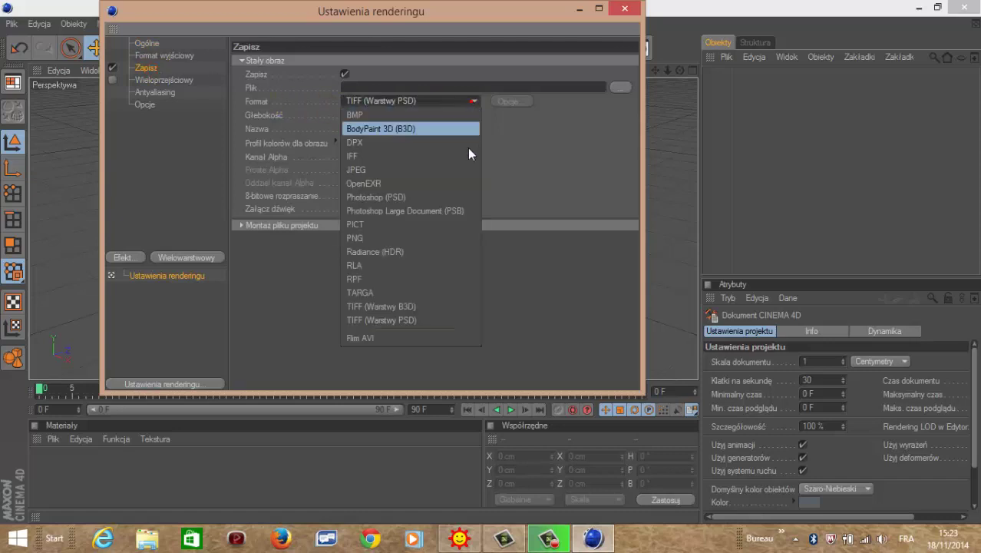
pyautogui.click(393, 338)
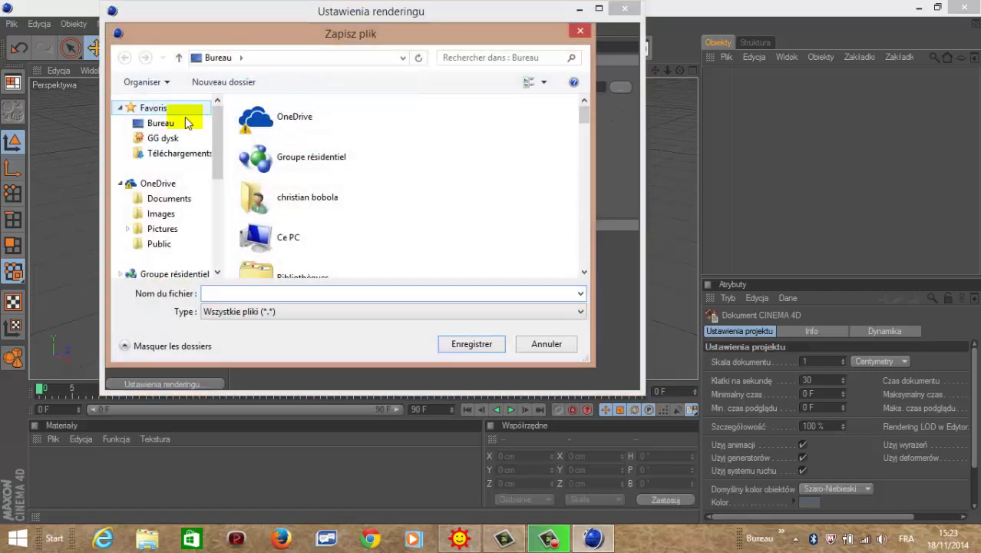
pyautogui.click(182, 123)
pyautogui.click(281, 292)
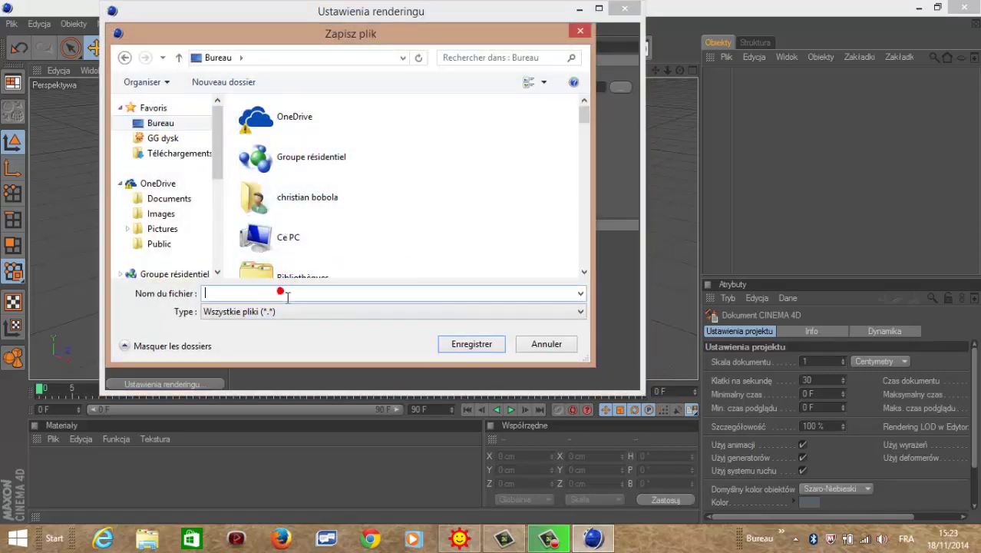
pyautogui.write('PORADNIK C4D')
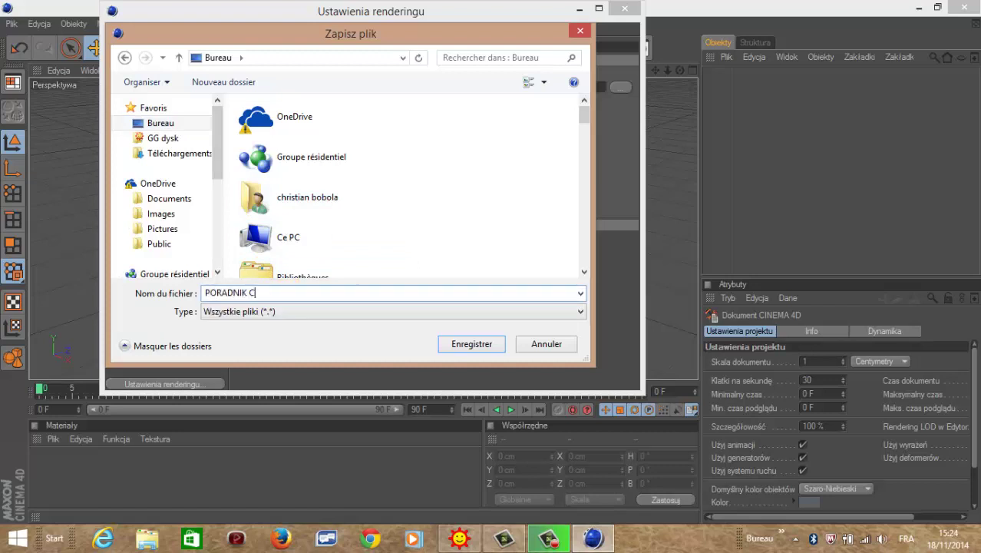
pyautogui.click(465, 344)
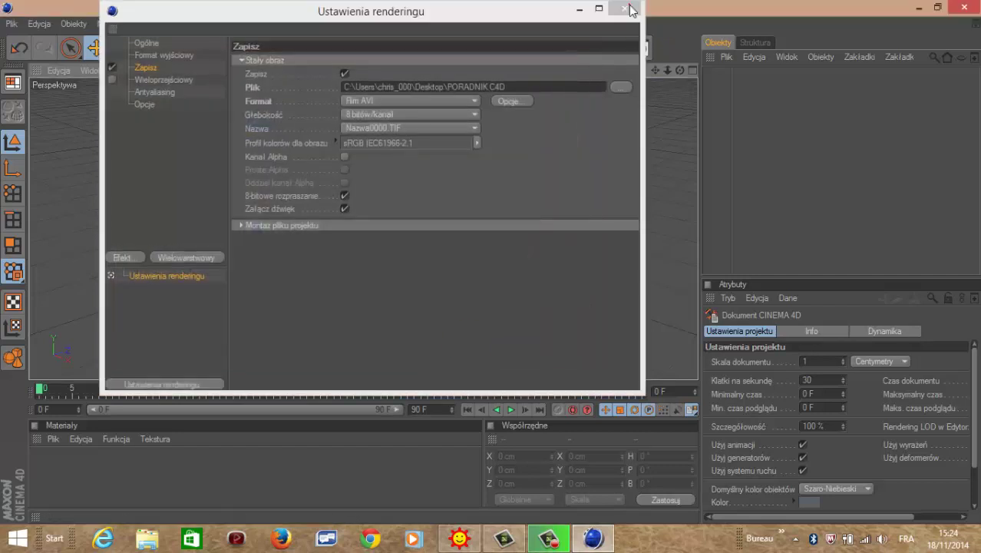
pyautogui.click(625, 9)
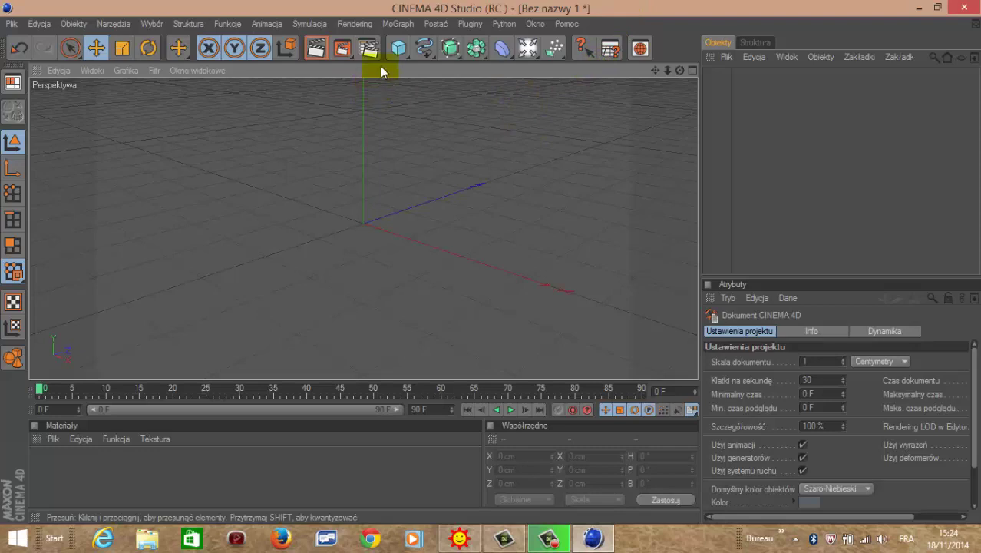
# Add a MoGraph MoTekst object reading "BOBSONPL9" with an extrusion depth of 70.
pyautogui.click(401, 25)
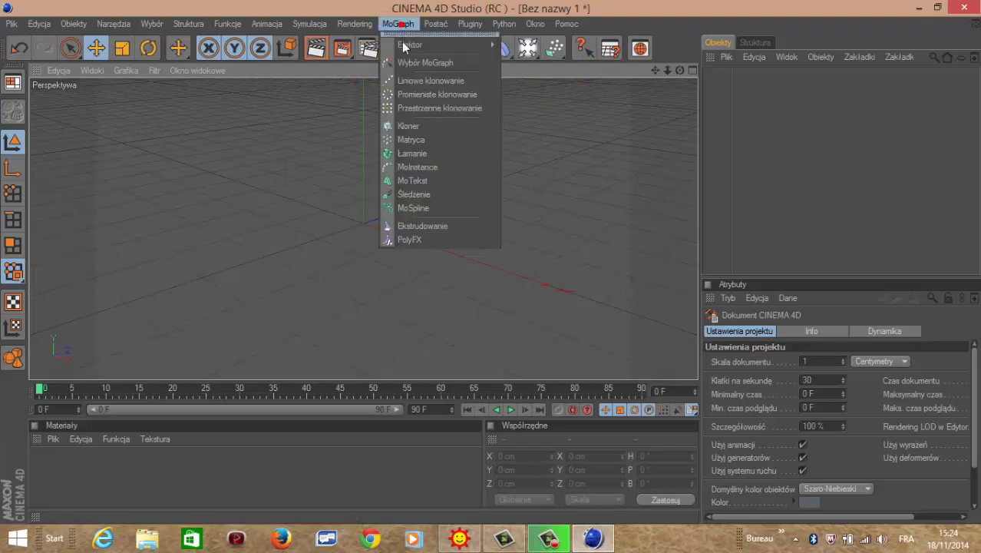
pyautogui.click(429, 182)
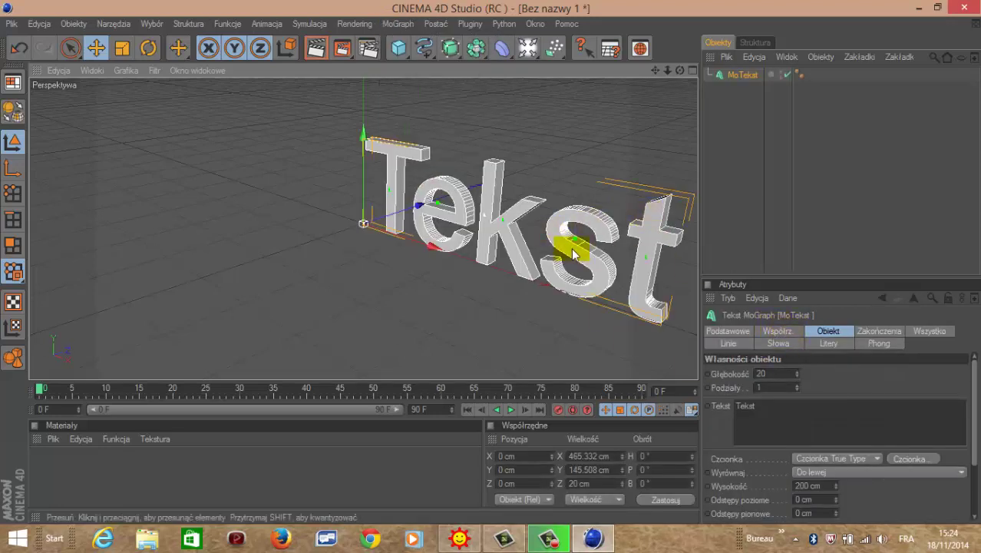
pyautogui.click(801, 411)
pyautogui.doubleClick(737, 407)
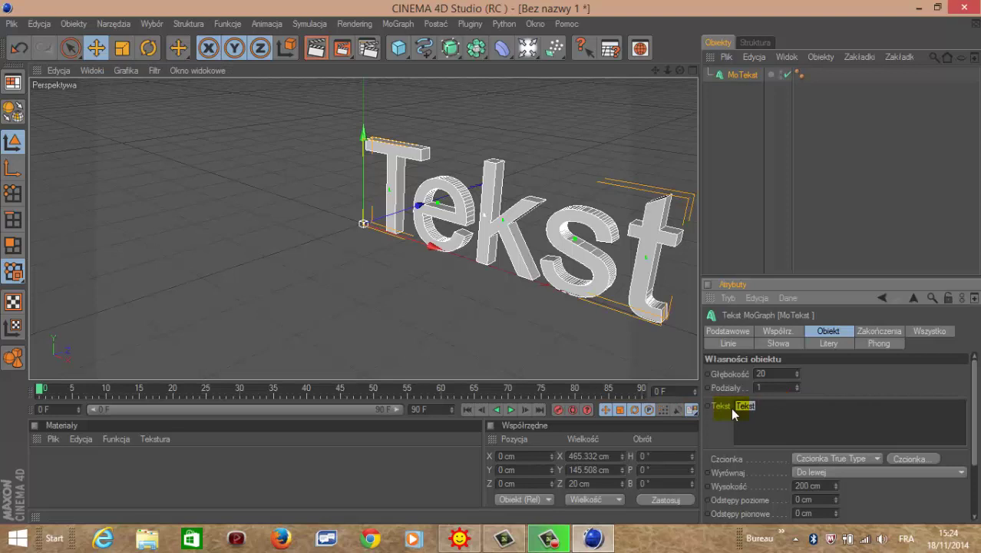
pyautogui.write('BOBSONPLS')
pyautogui.moveTo(797, 366); pyautogui.dragTo(795, 370)
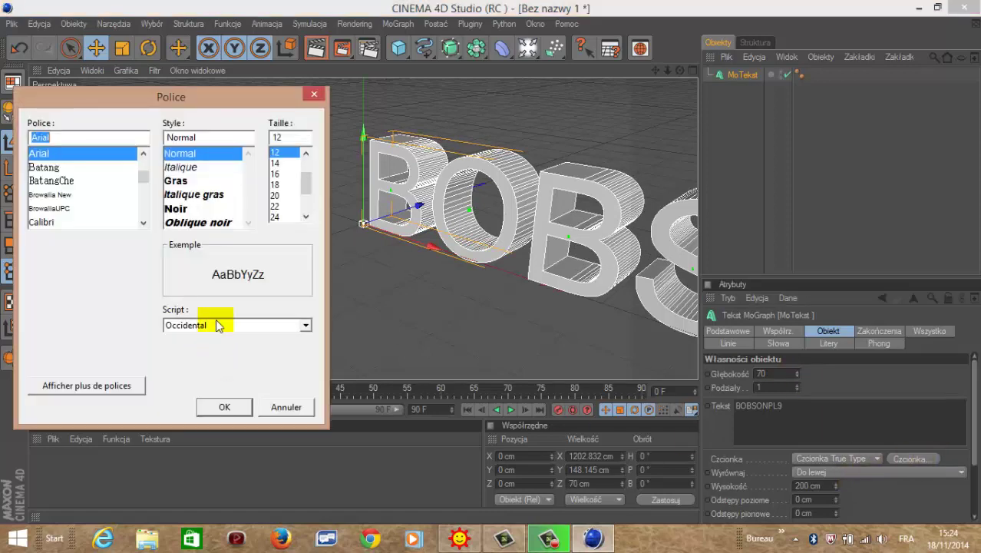
# Change the MoTekst font to Aircruiser.
pyautogui.scroll(1, 145, 179)
pyautogui.moveTo(144, 179); pyautogui.dragTo(141, 178)
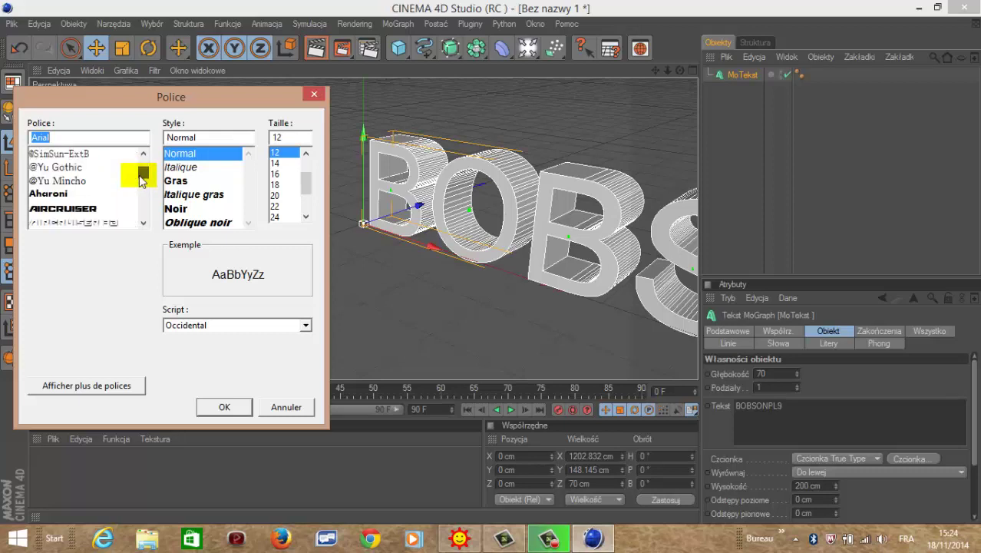
pyautogui.click(96, 208)
pyautogui.click(223, 407)
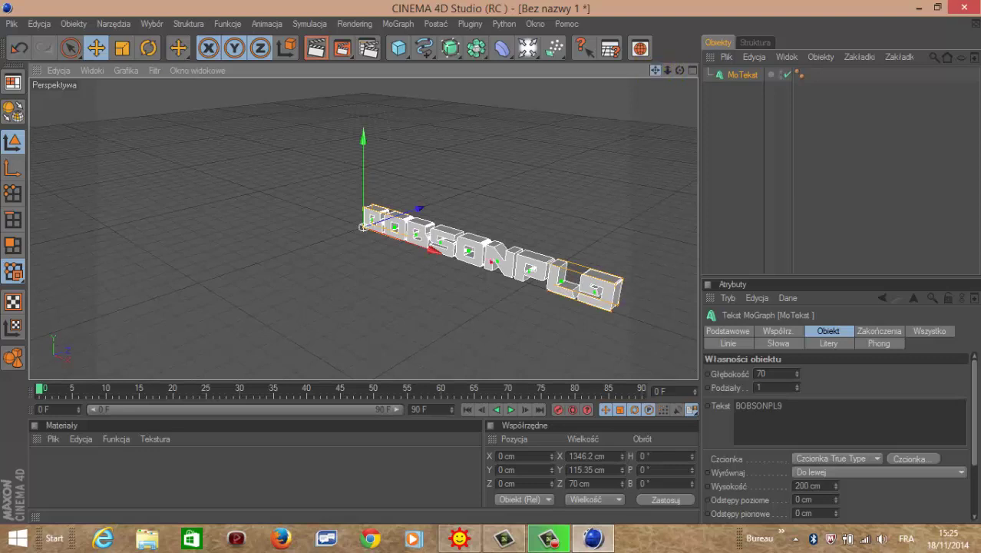
# Add a floor (Podstawa) and move it about 570 cm along X so it is centred under the text.
pyautogui.moveTo(679, 70)
pyautogui.mouseDown()
pyautogui.moveTo(645, 75)
pyautogui.moveTo(731, 61)
pyautogui.moveTo(730, 70)
pyautogui.moveTo(668, 72)
pyautogui.moveTo(681, 68)
pyautogui.moveTo(563, 220)
pyautogui.moveTo(675, 44)
pyautogui.moveTo(622, 71)
pyautogui.moveTo(578, 72)
pyautogui.mouseUp()
pyautogui.moveTo(782, 114); pyautogui.dragTo(772, 141)
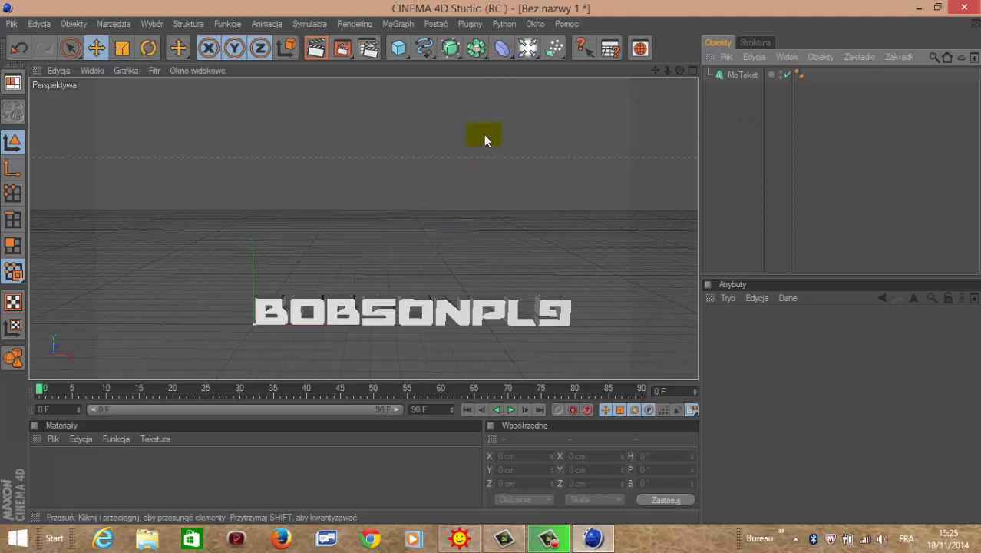
pyautogui.click(528, 49)
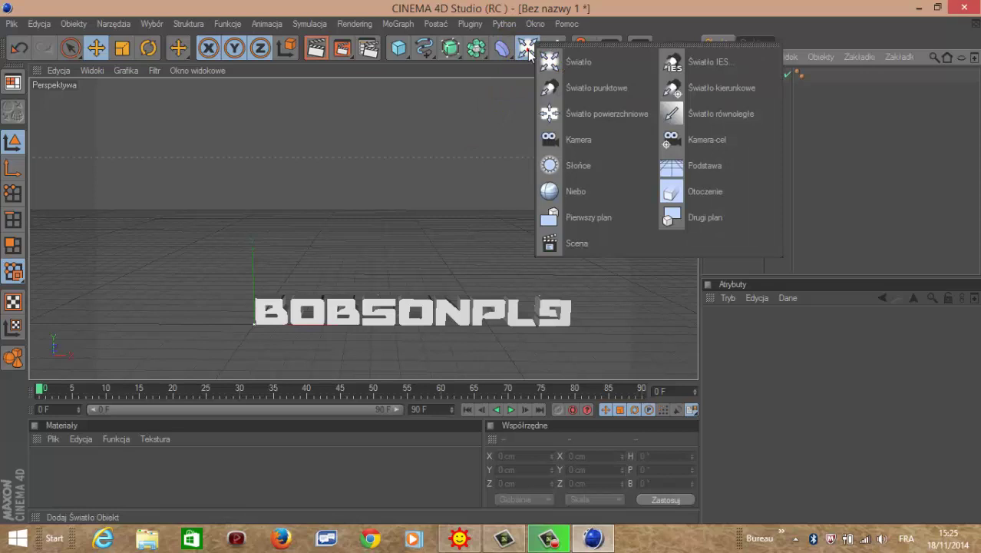
pyautogui.click(745, 171)
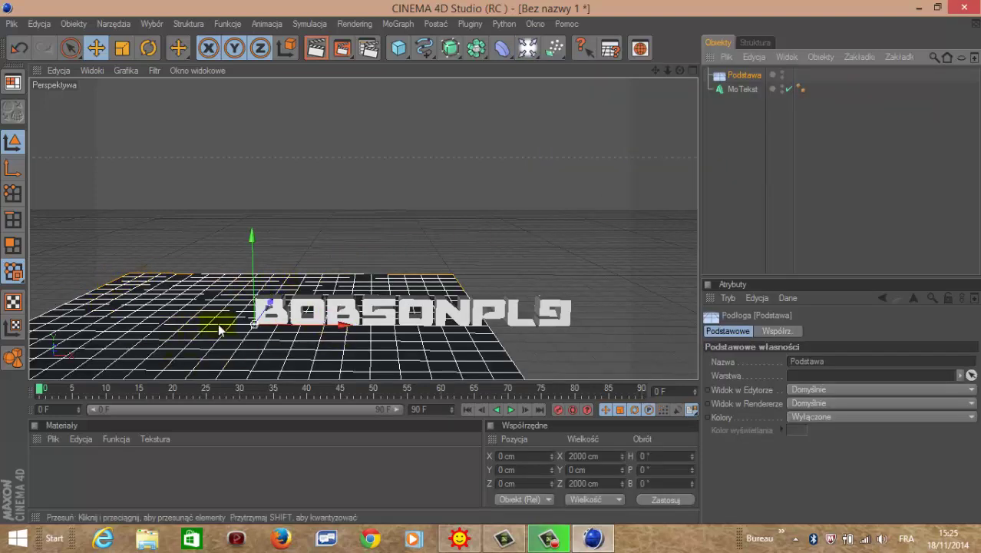
pyautogui.moveTo(300, 328); pyautogui.dragTo(437, 329)
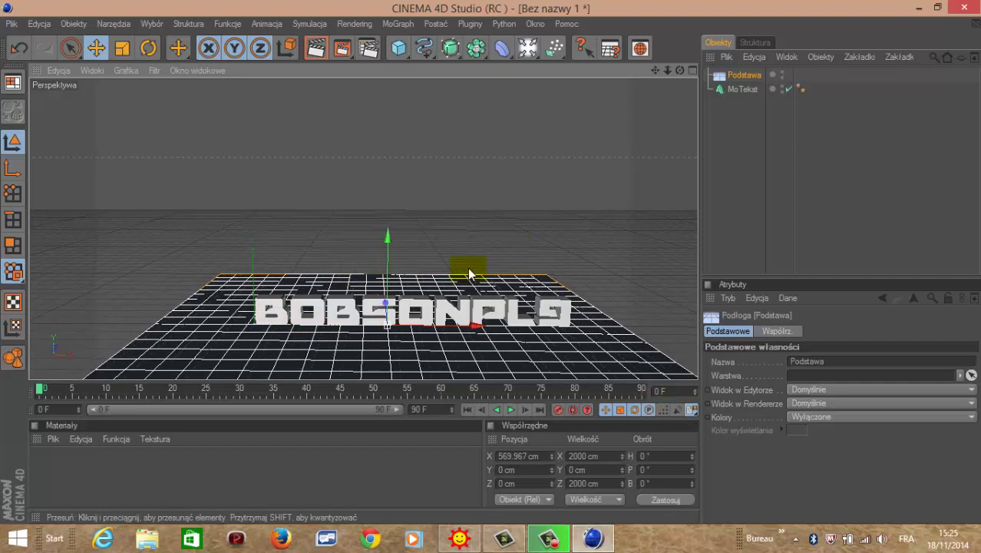
# Duplicate the floor and rotate the copy's pitch to about 90° so it stands upright as a wall.
pyautogui.hotkey('ctrl', 'v')
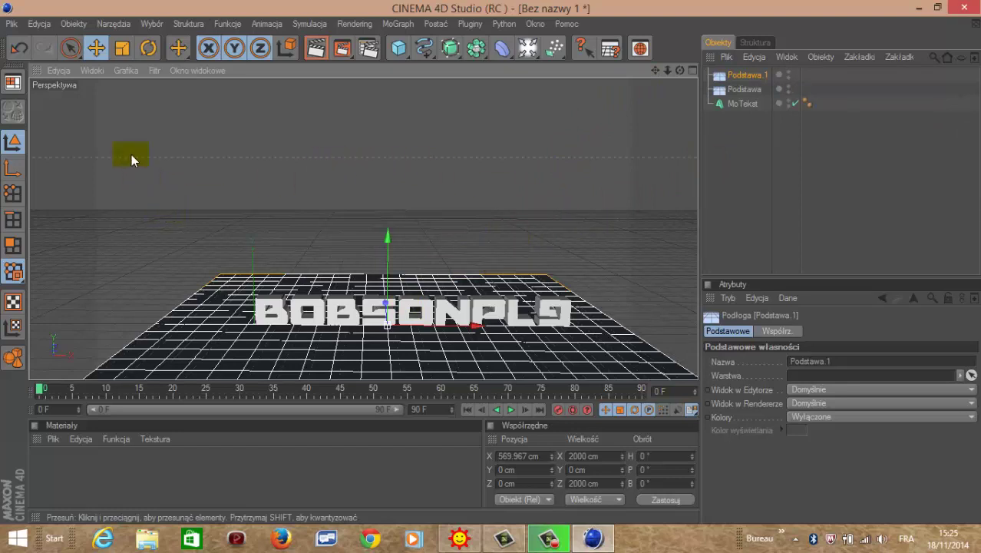
pyautogui.click(148, 50)
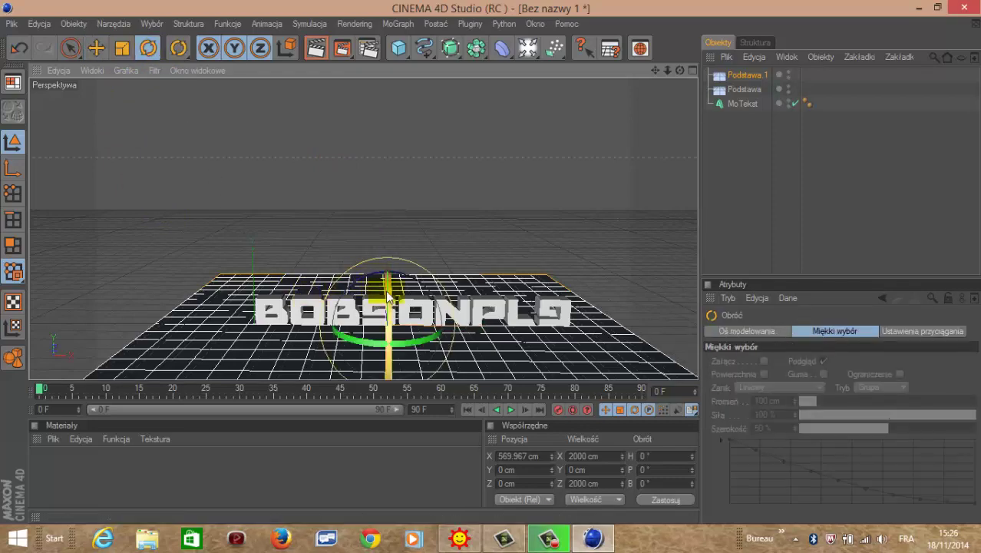
pyautogui.moveTo(388, 290); pyautogui.dragTo(381, 355)
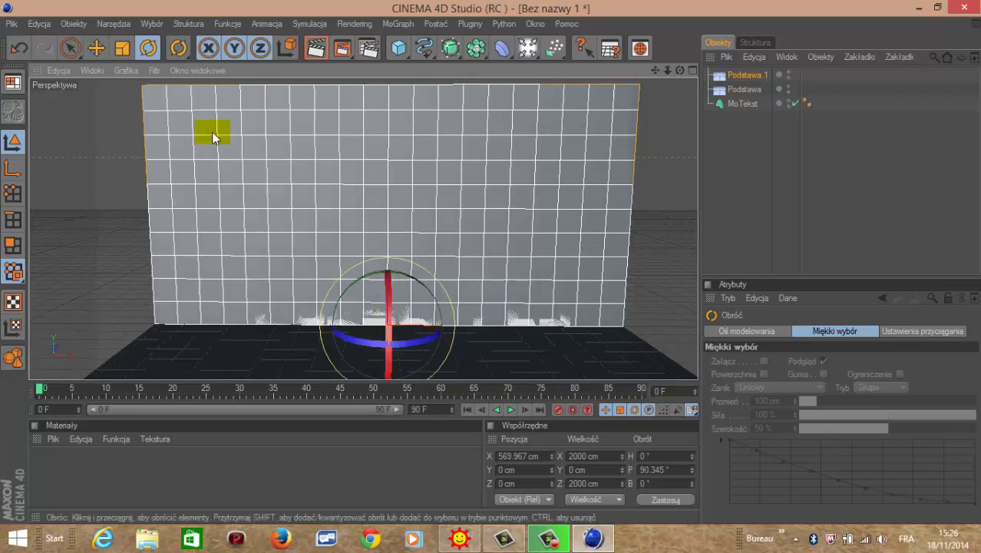
# Move the upright wall back about 40 cm along Z so it stands behind the text.
pyautogui.click(69, 50)
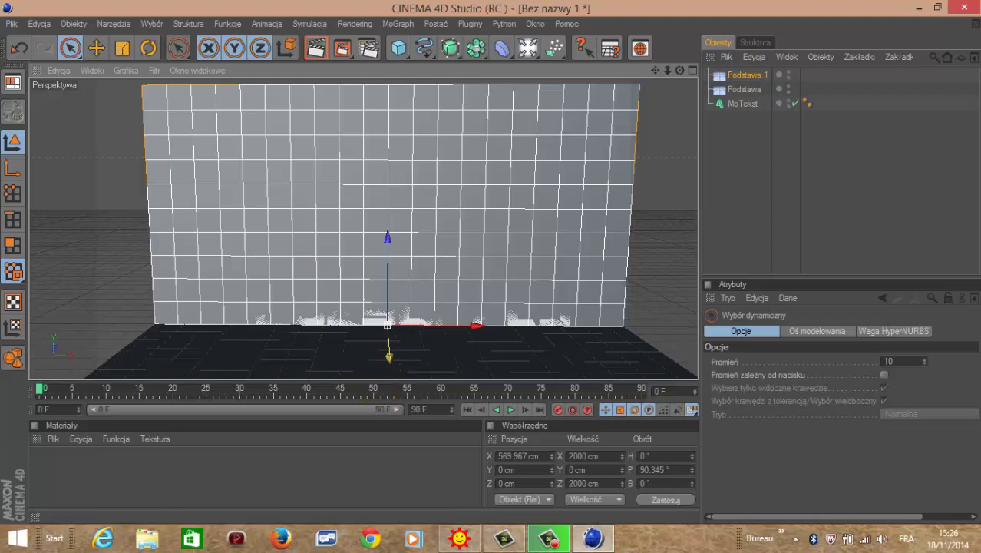
pyautogui.moveTo(389, 355); pyautogui.dragTo(388, 321)
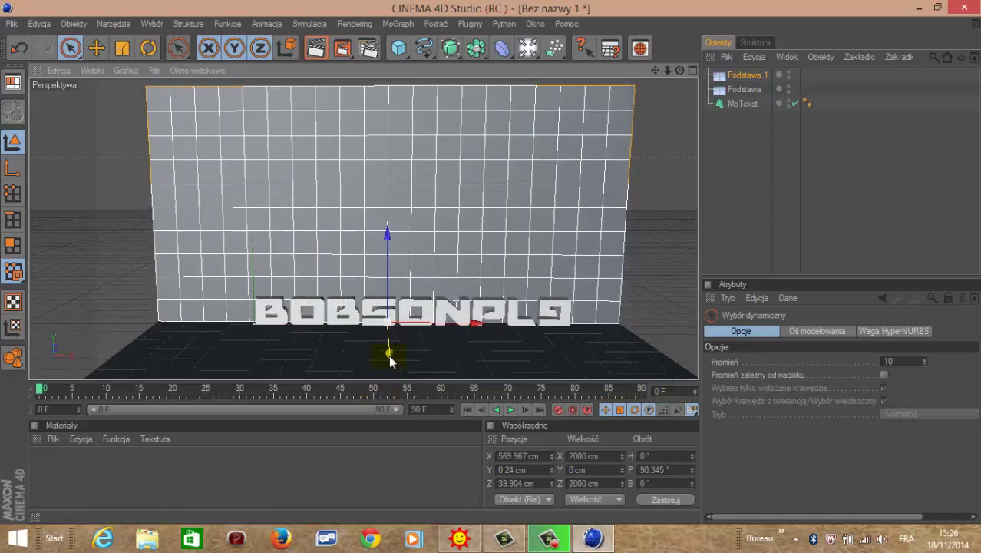
pyautogui.click(688, 220)
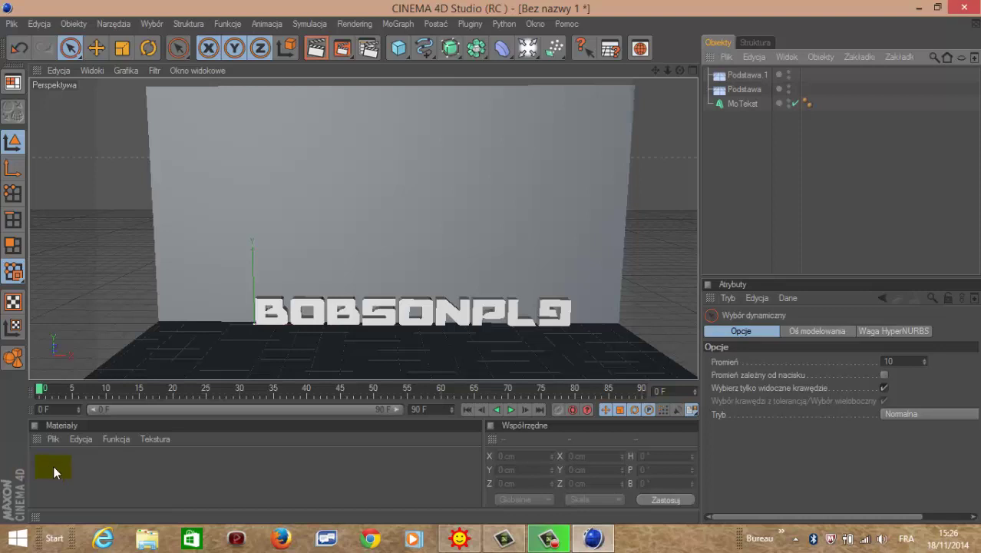
# Create a new material with the specular channel (Połysk) disabled and its colour set to white, RGB 255, 255, 255.
pyautogui.doubleClick(44, 464)
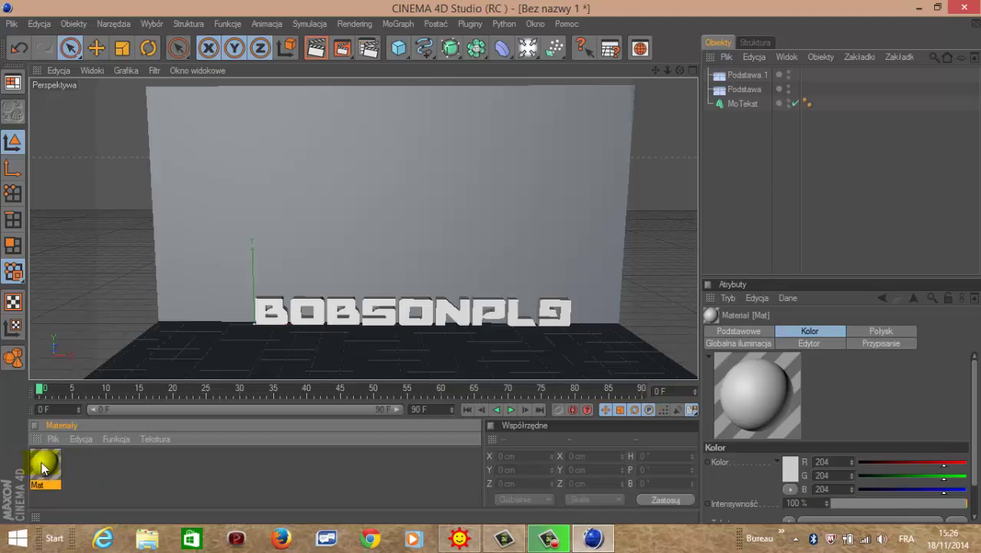
pyautogui.doubleClick(44, 463)
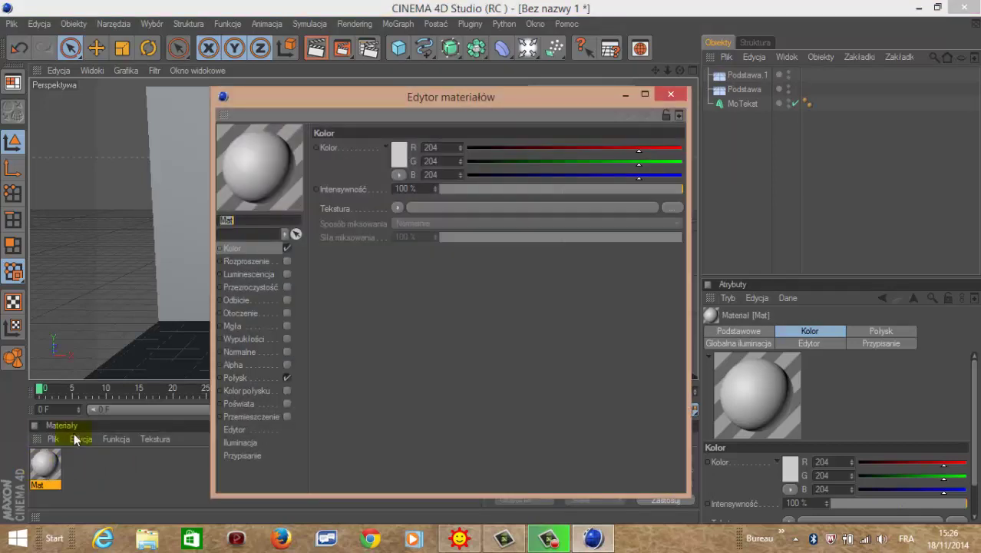
pyautogui.click(286, 378)
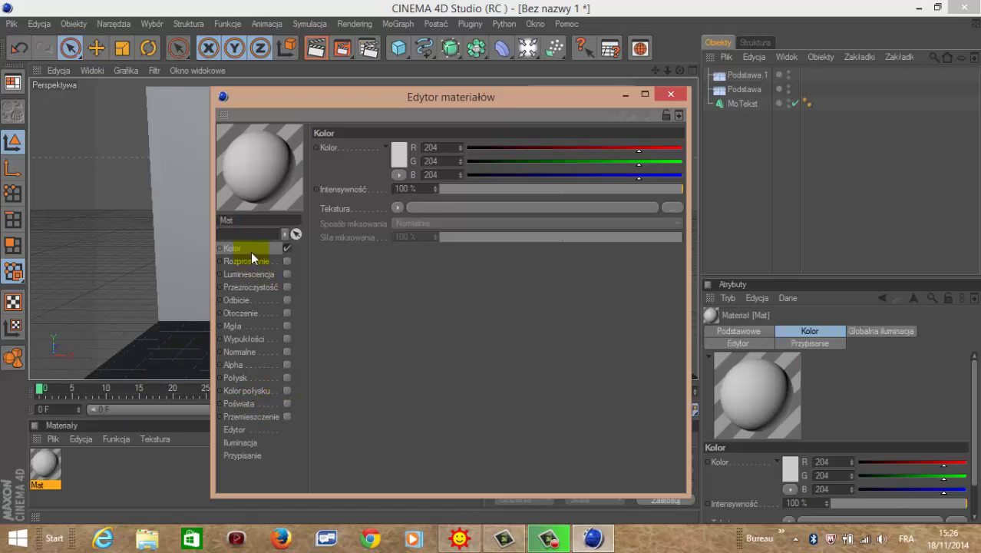
pyautogui.click(401, 156)
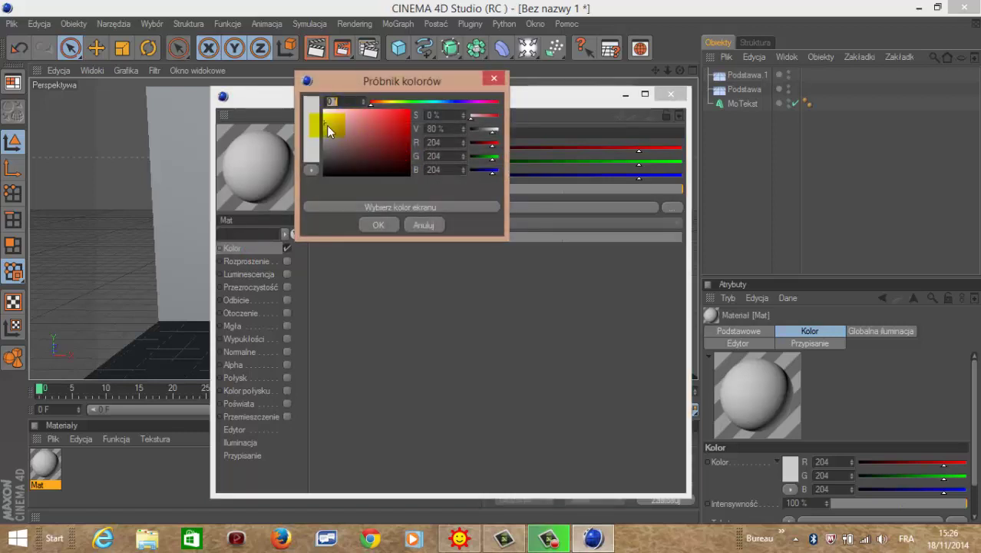
pyautogui.moveTo(327, 125); pyautogui.dragTo(317, 107)
pyautogui.click(378, 225)
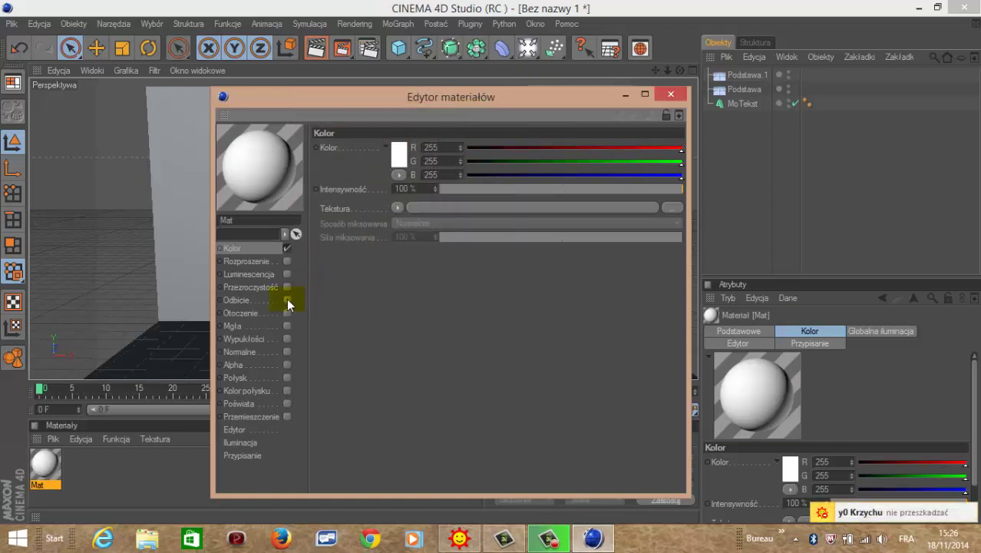
# Enable reflection (Odbicie) on the white material at 30% intensity with a Fresnel texture.
pyautogui.click(287, 299)
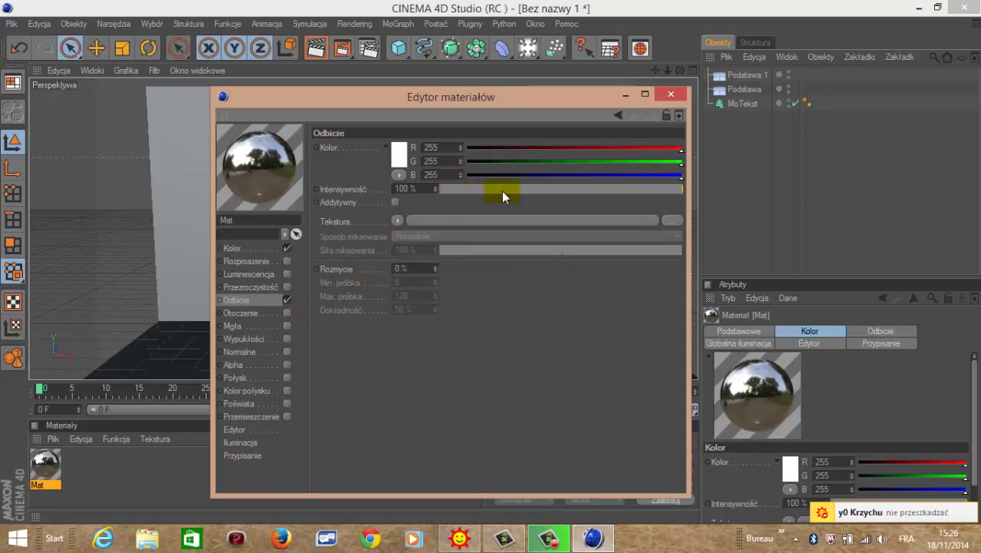
pyautogui.moveTo(563, 190); pyautogui.dragTo(512, 185)
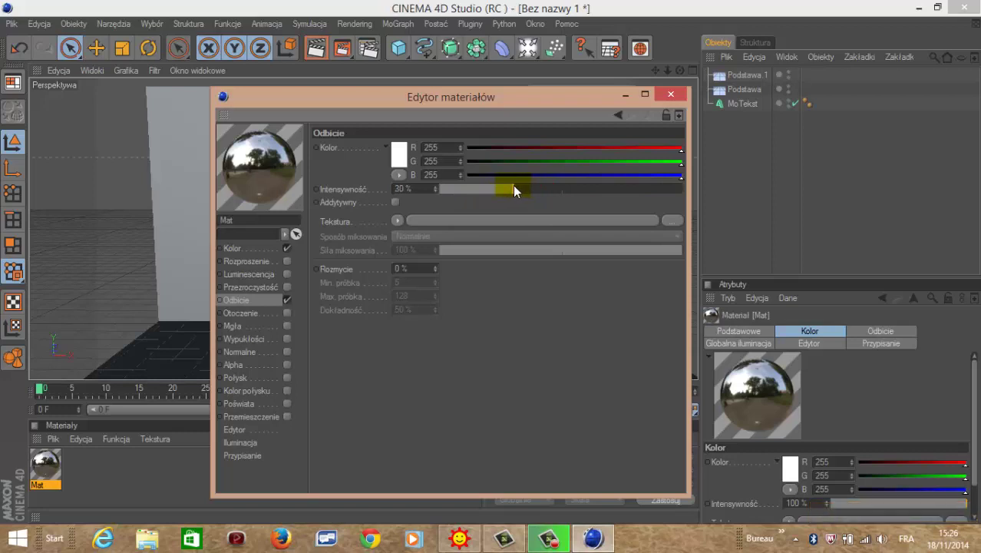
pyautogui.click(396, 221)
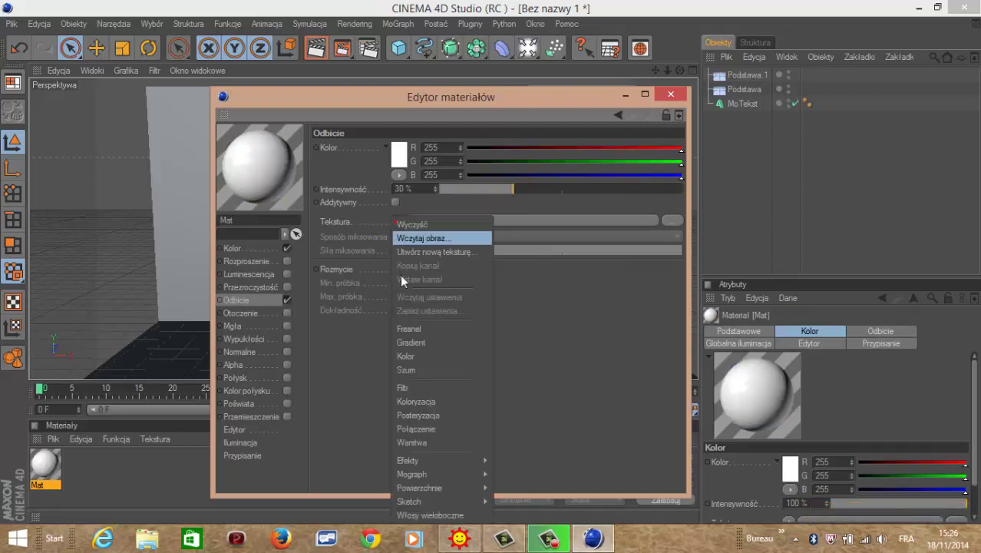
pyautogui.click(471, 329)
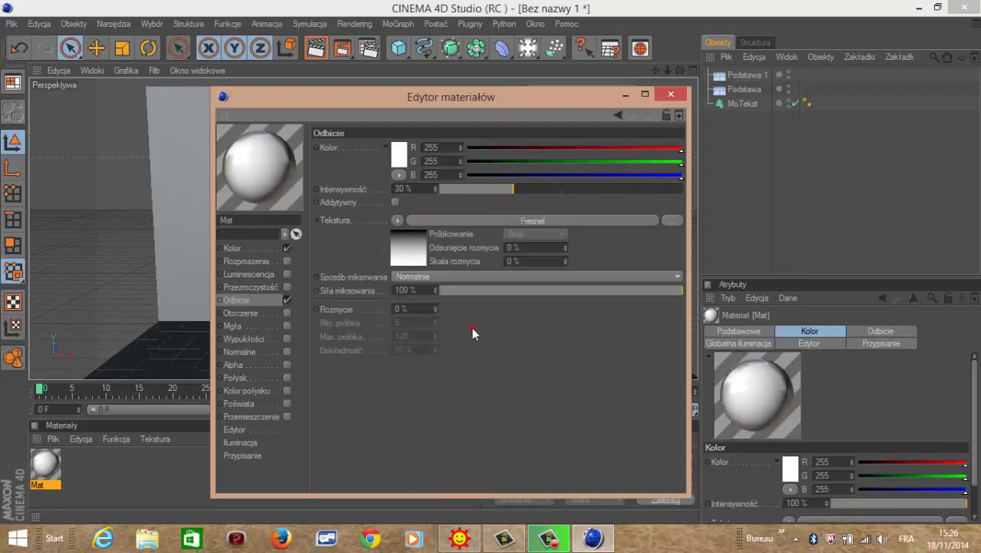
pyautogui.click(671, 94)
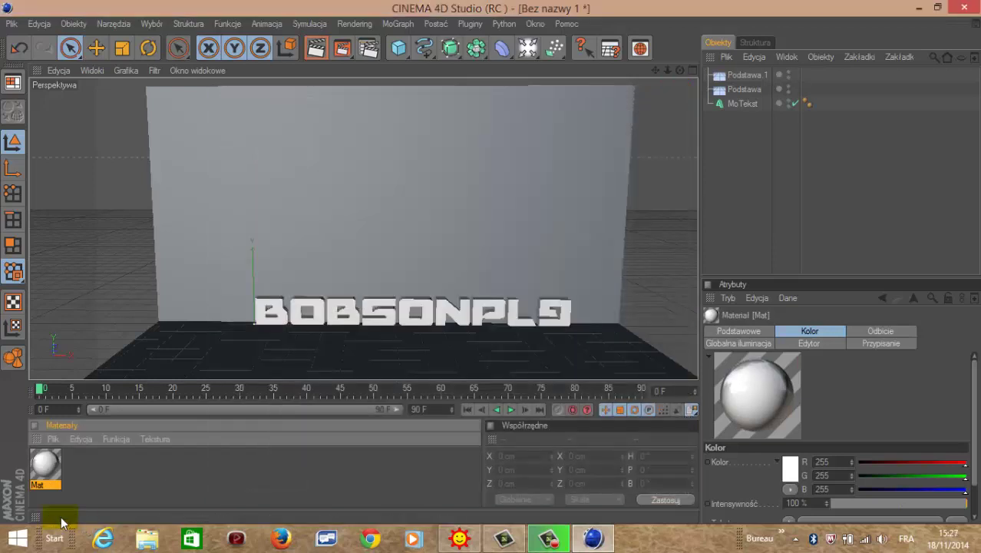
# Create a second material with the specular channel (Połysk) disabled and its colour set to black, RGB 0, 0, 0.
pyautogui.doubleClick(76, 471)
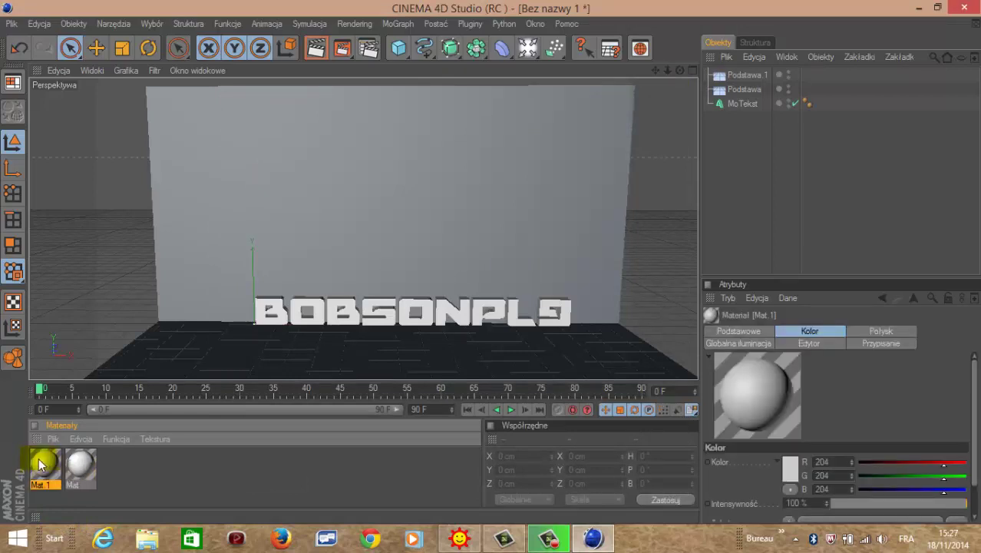
pyautogui.doubleClick(40, 467)
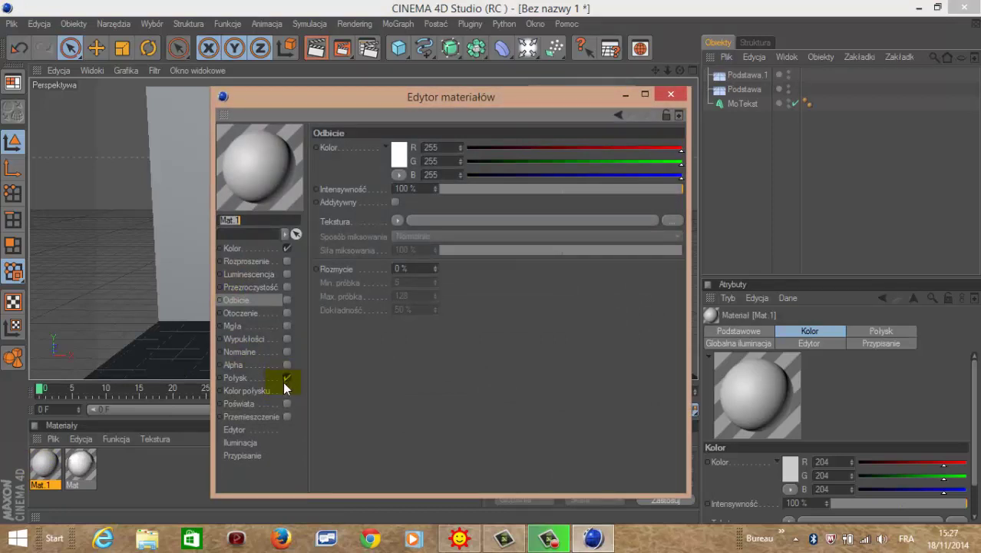
pyautogui.click(287, 379)
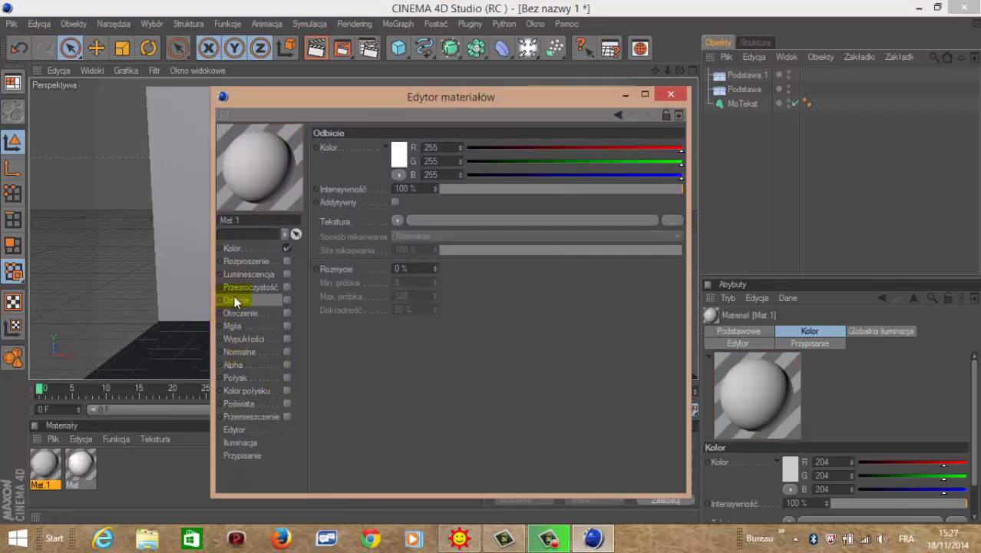
pyautogui.click(243, 249)
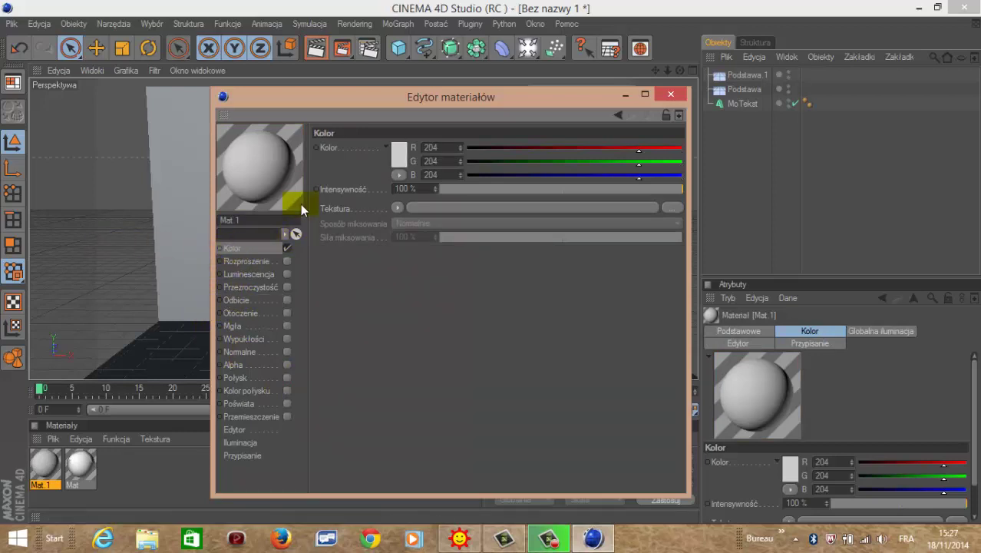
pyautogui.click(396, 158)
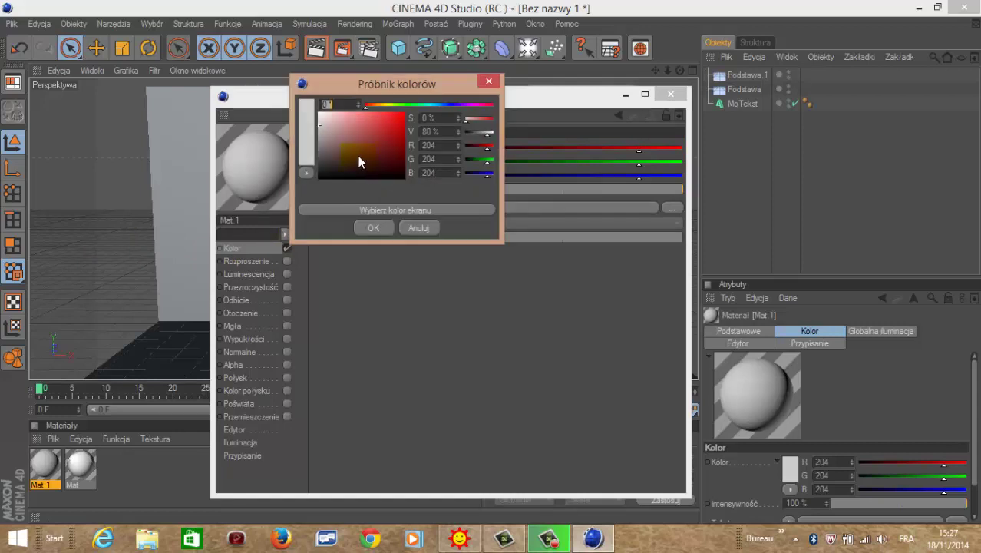
pyautogui.click(325, 130)
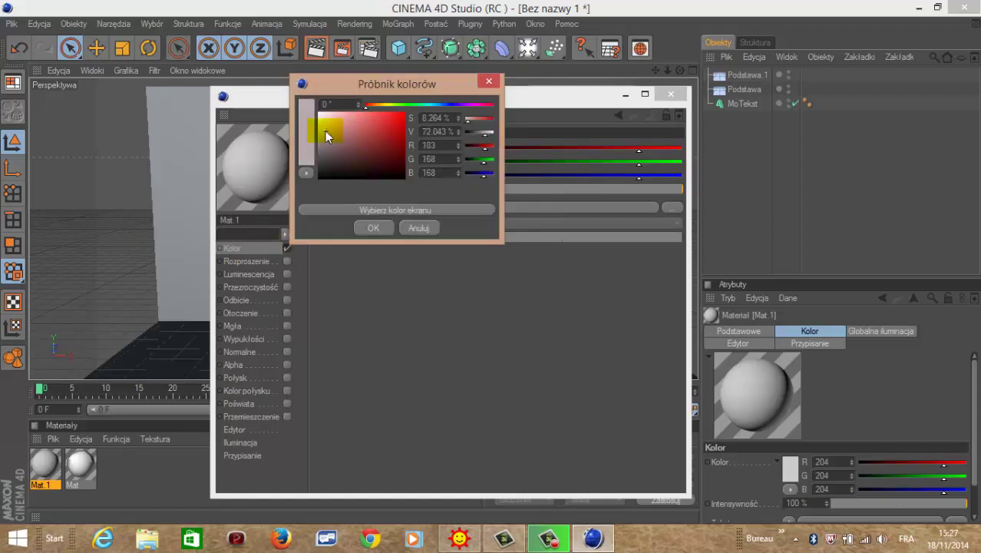
pyautogui.click(374, 227)
# Enable reflection (Odbicie) on the black material at 30% intensity with a Fresnel texture.
pyautogui.click(288, 301)
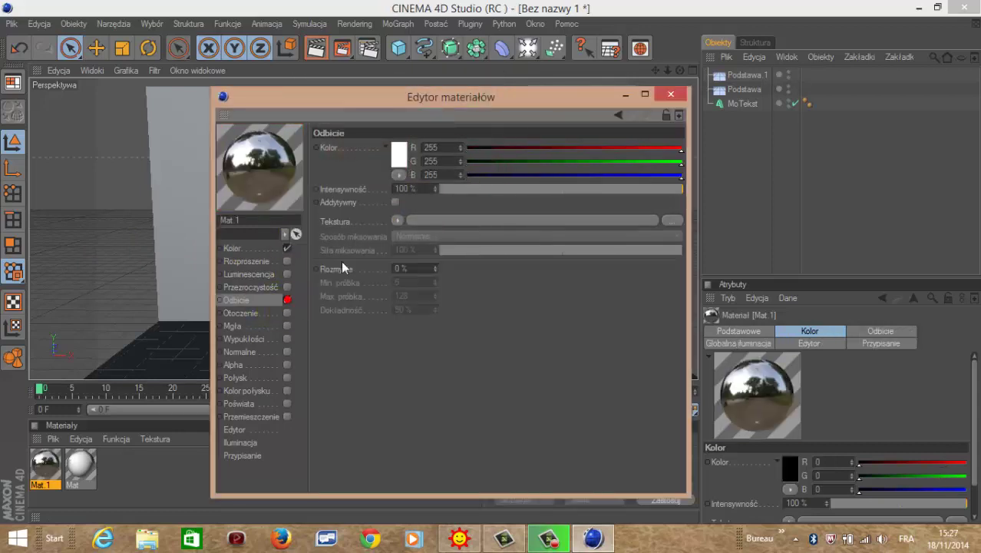
pyautogui.moveTo(501, 190); pyautogui.dragTo(513, 191)
pyautogui.click(417, 221)
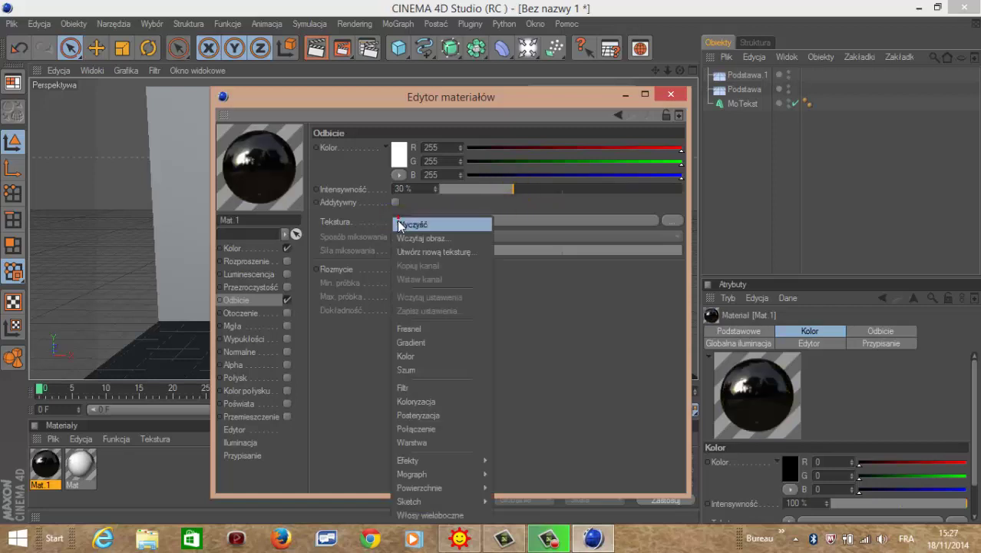
pyautogui.click(432, 332)
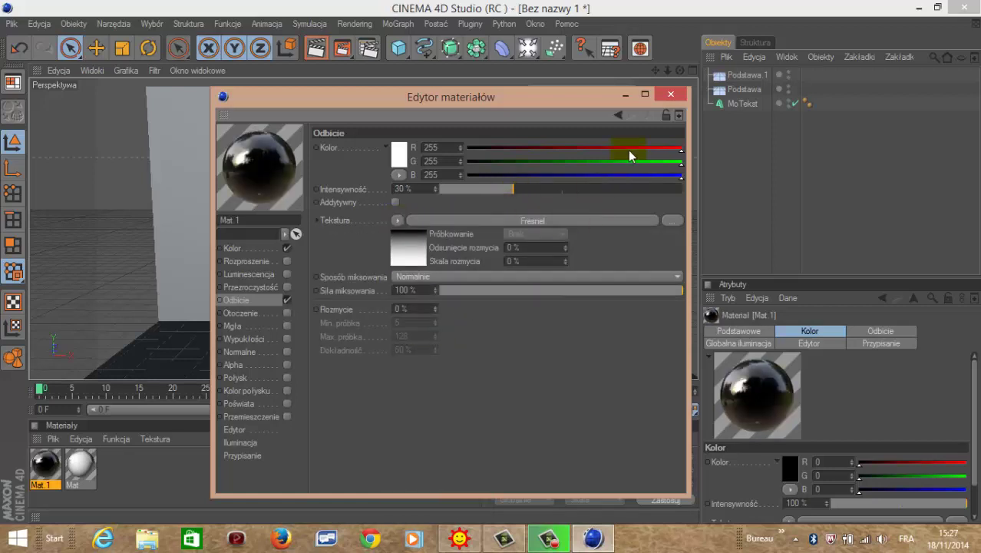
pyautogui.click(239, 157)
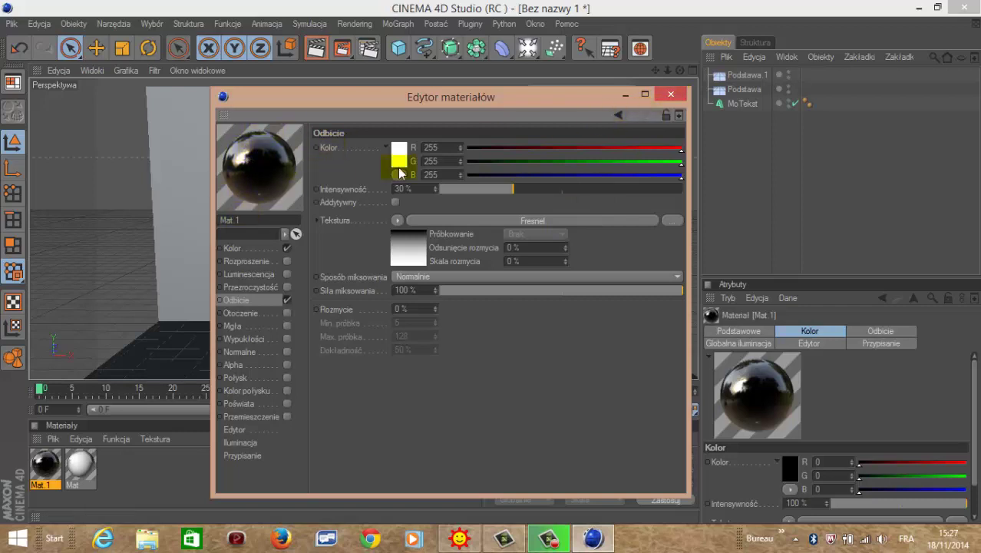
pyautogui.click(674, 94)
pyautogui.click(101, 511)
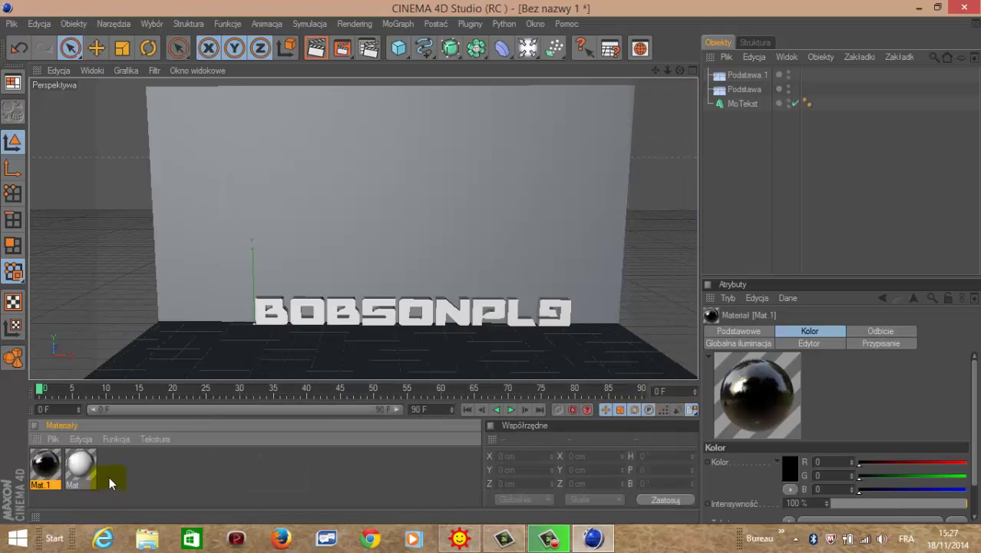
# Create a third material with the specular channel (Połysk) disabled and its colour set to blue, RGB 21, 0, 255.
pyautogui.doubleClick(109, 476)
pyautogui.doubleClick(46, 463)
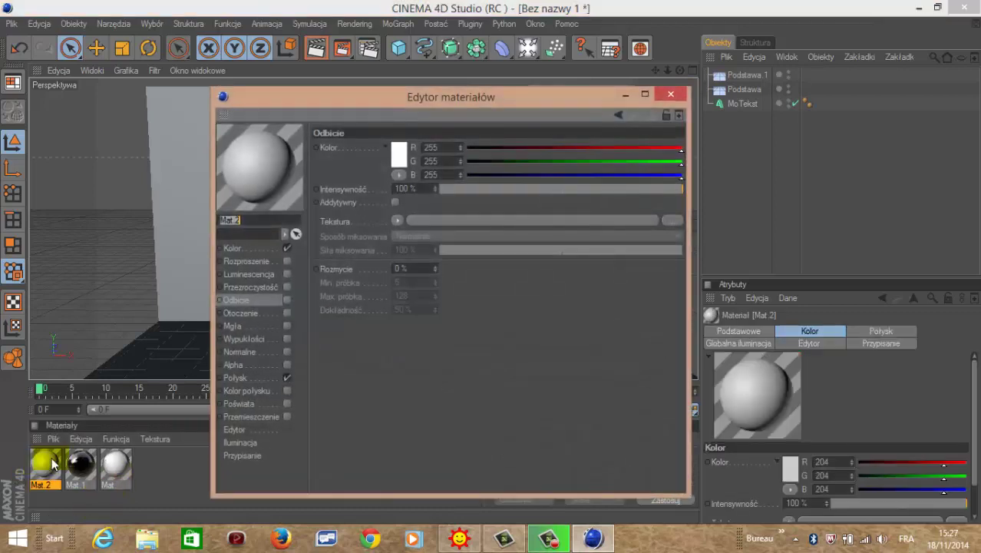
pyautogui.click(285, 378)
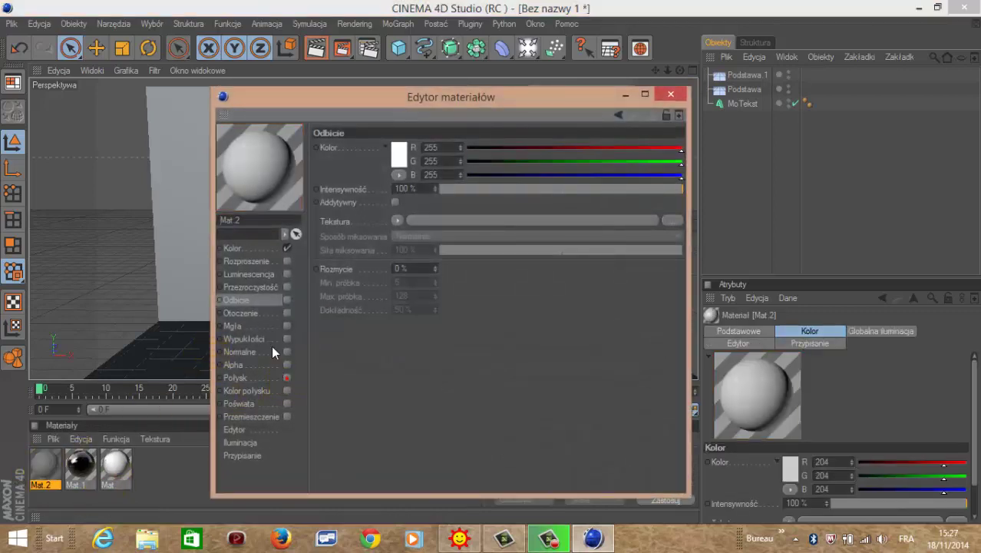
pyautogui.click(259, 248)
pyautogui.click(397, 156)
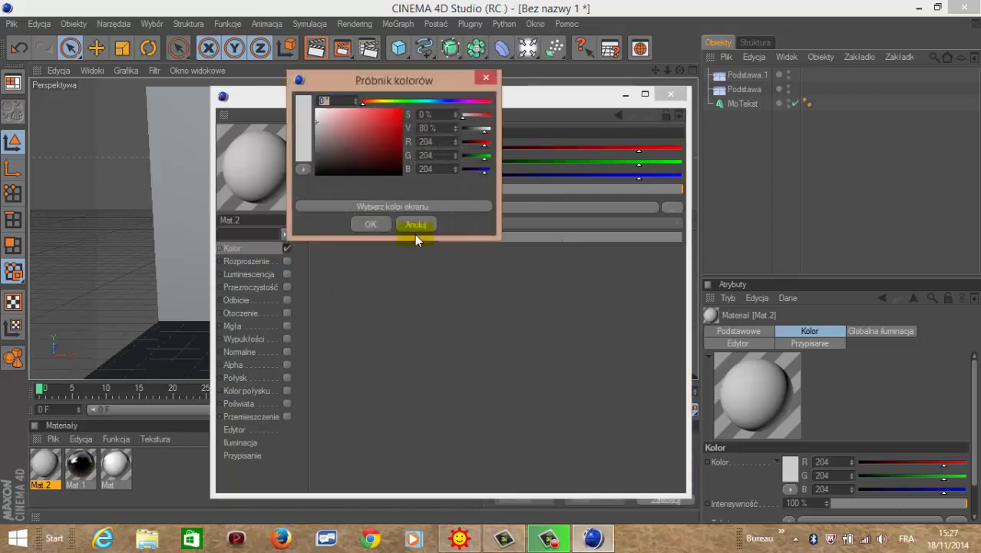
pyautogui.click(449, 101)
pyautogui.moveTo(387, 135); pyautogui.dragTo(404, 107)
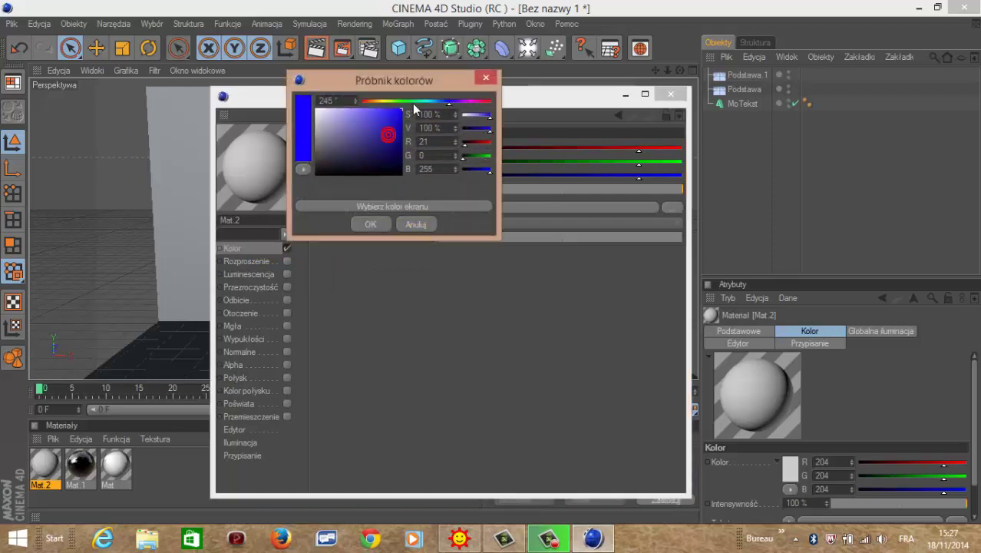
pyautogui.click(372, 224)
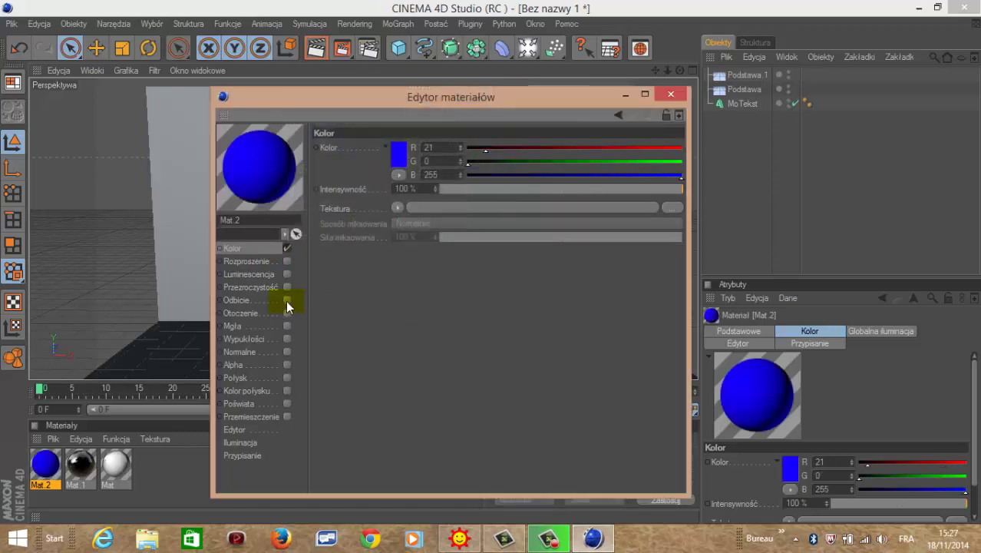
# Enable reflection (Odbicie) on the blue material at 20% intensity with a Fresnel texture.
pyautogui.click(287, 300)
pyautogui.moveTo(536, 187); pyautogui.dragTo(489, 195)
pyautogui.click(397, 221)
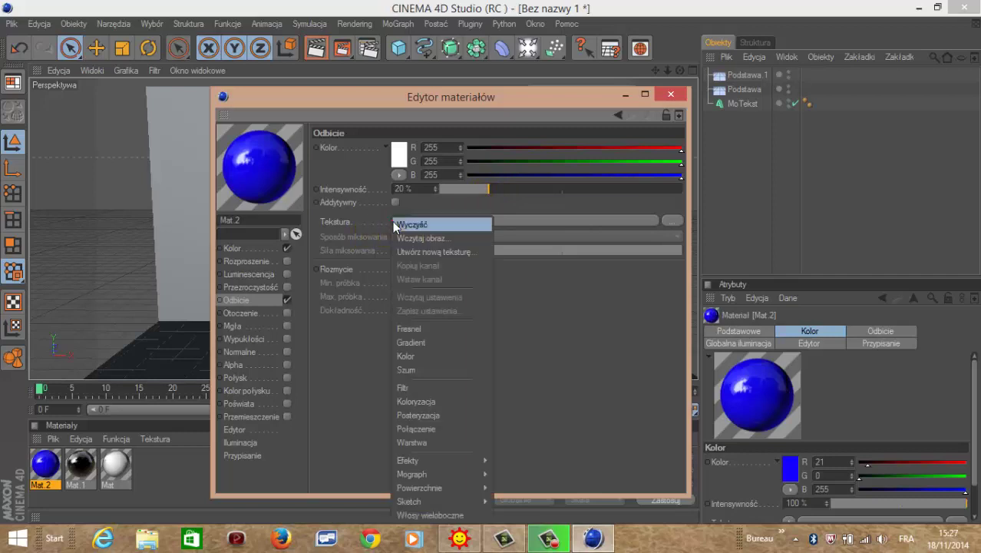
pyautogui.click(426, 330)
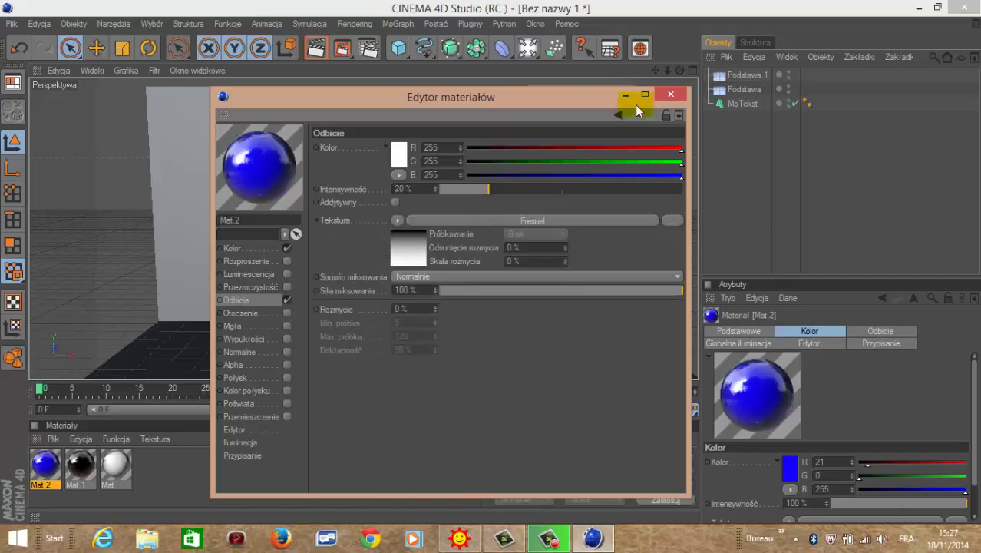
pyautogui.click(668, 94)
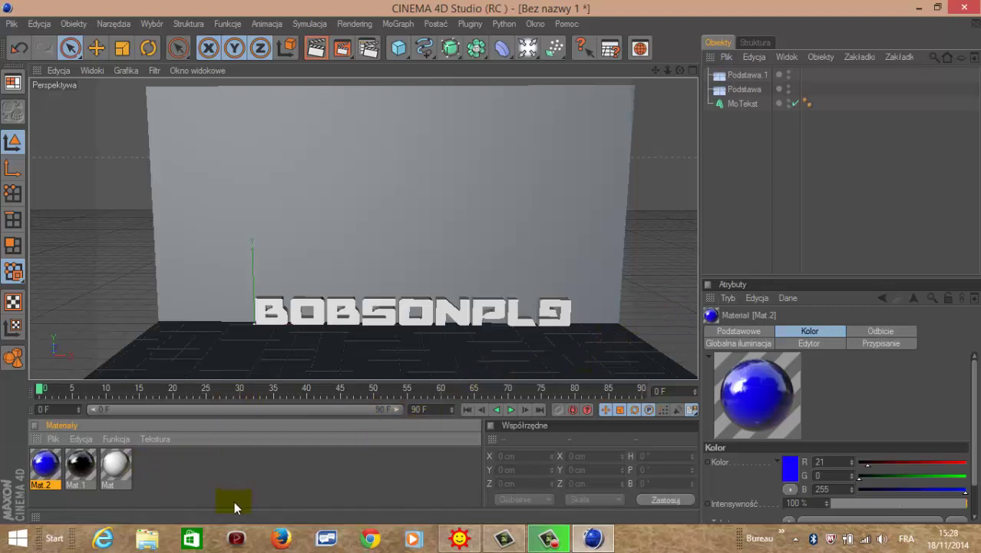
# Apply the white material Mat to the back wall, Podstawa.1.
pyautogui.click(396, 168)
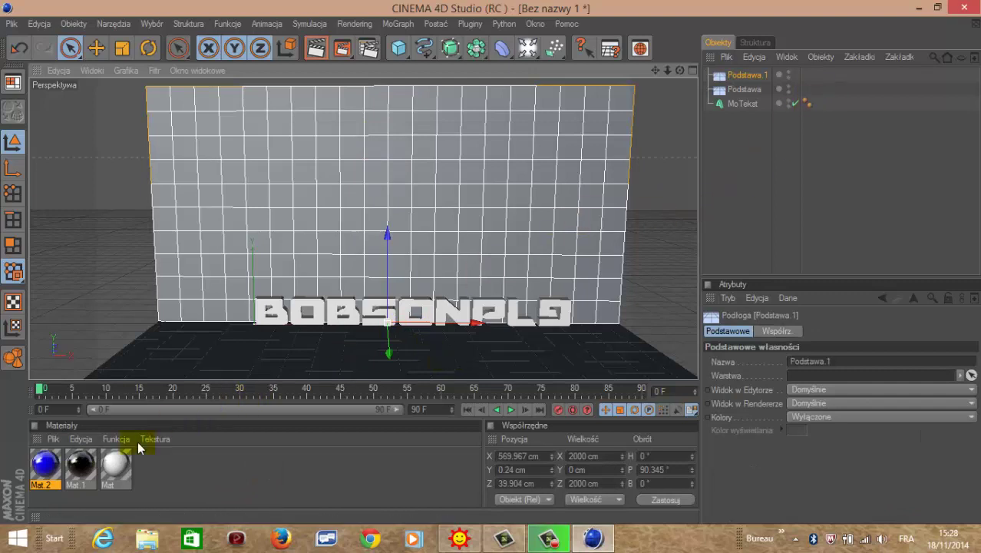
pyautogui.click(115, 465)
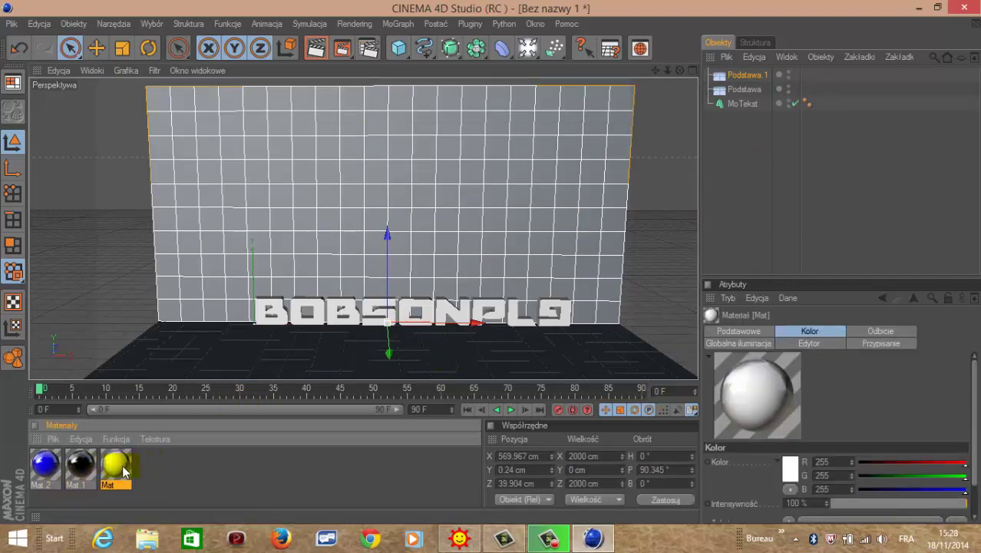
pyautogui.moveTo(125, 471); pyautogui.dragTo(752, 80)
pyautogui.moveTo(752, 77); pyautogui.dragTo(752, 77)
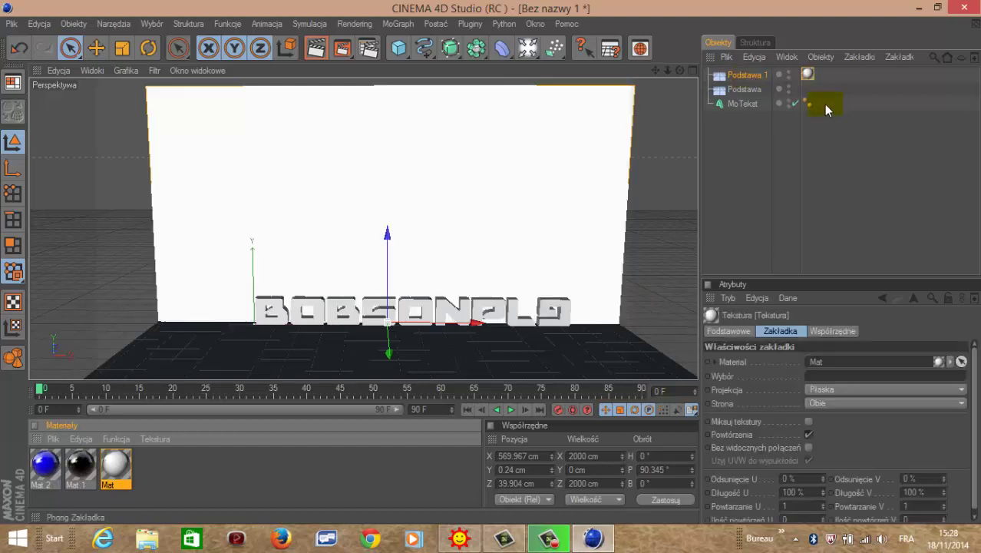
# Apply the white material Mat to the floor, Podstawa, and render a preview of the view.
pyautogui.moveTo(123, 462); pyautogui.dragTo(749, 93)
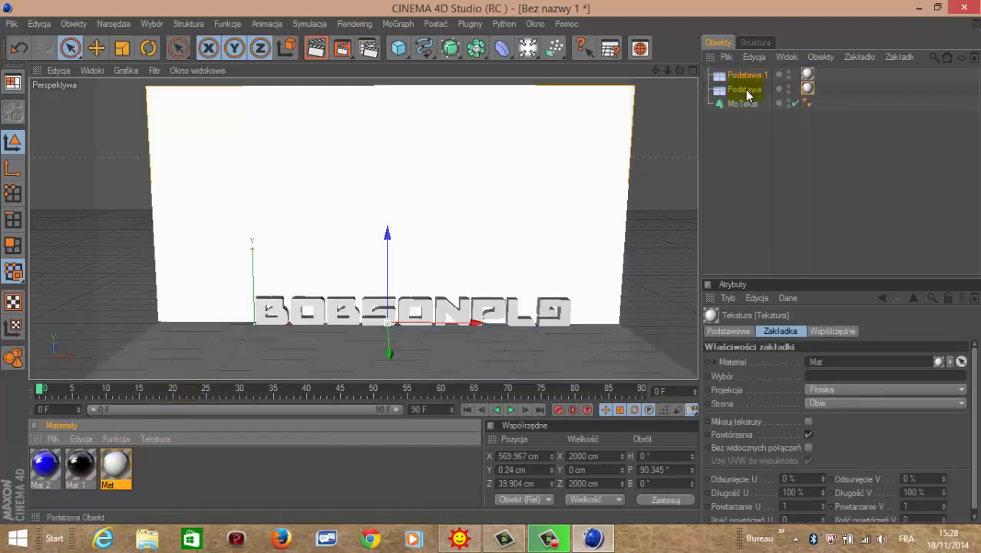
pyautogui.click(315, 48)
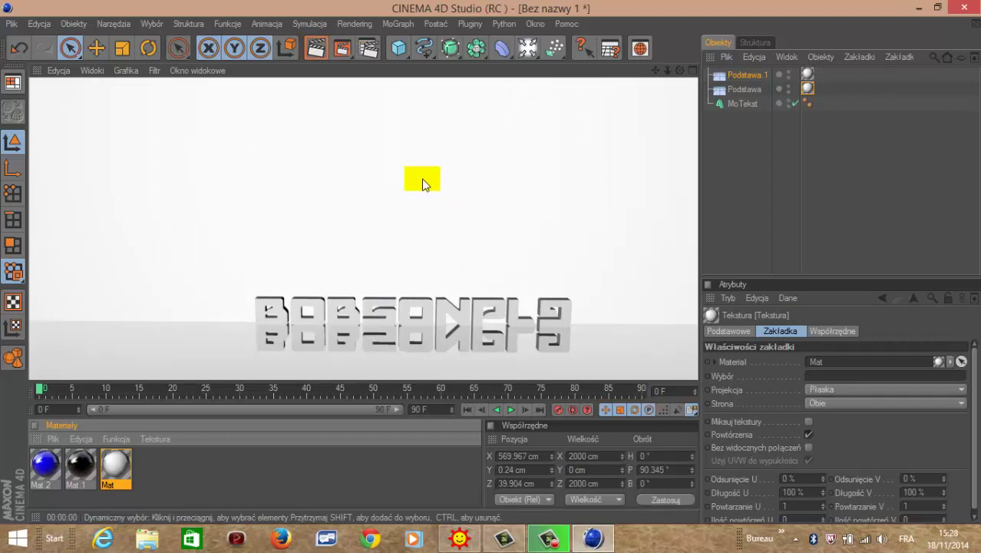
pyautogui.click(569, 138)
pyautogui.click(567, 136)
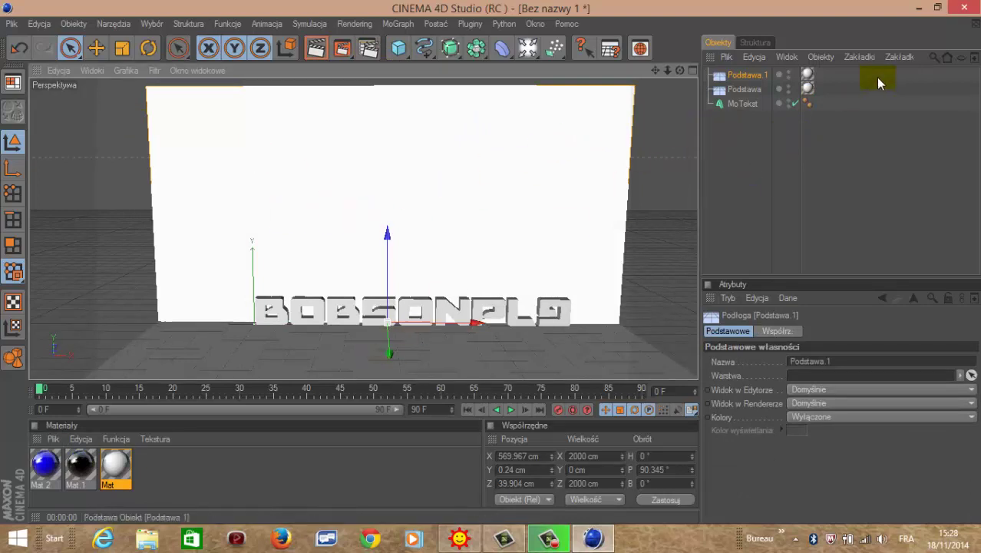
# Raise the MoTekst text above the floor to a Y position of about 30.5 cm.
pyautogui.click(756, 103)
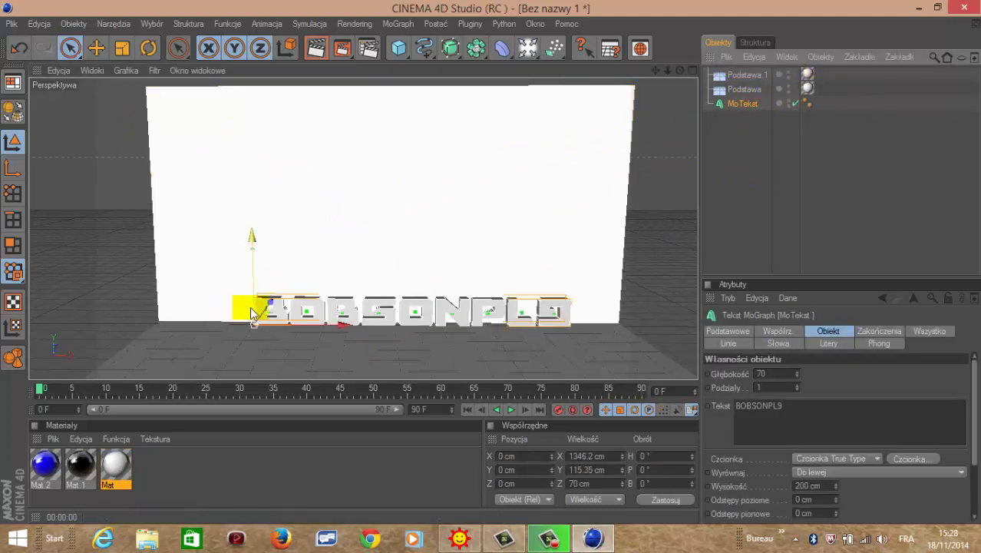
pyautogui.moveTo(250, 316); pyautogui.dragTo(253, 311)
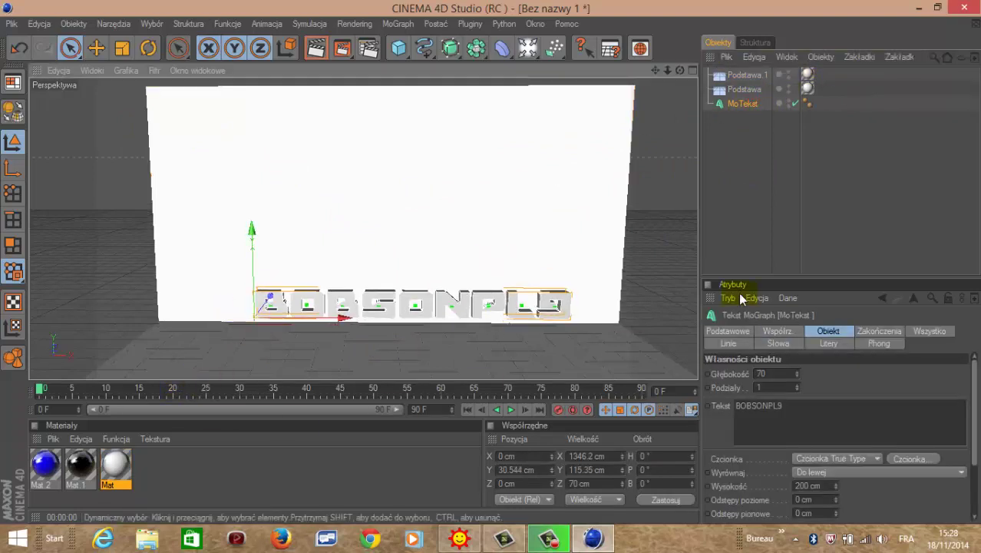
pyautogui.click(850, 154)
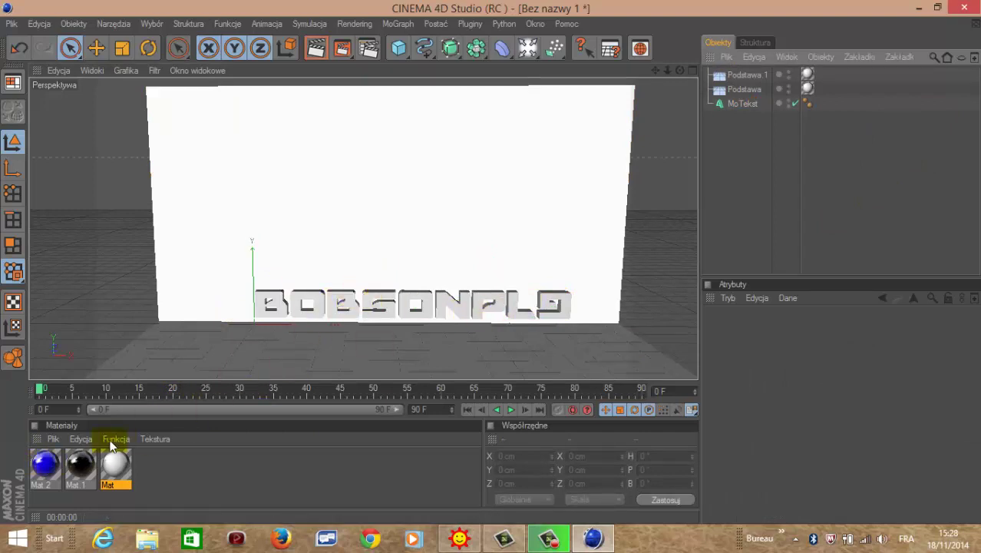
# Apply the blue material Mat.2 and the black material Mat.1 to MoTekst, and render a preview of the view.
pyautogui.moveTo(46, 465); pyautogui.dragTo(748, 103)
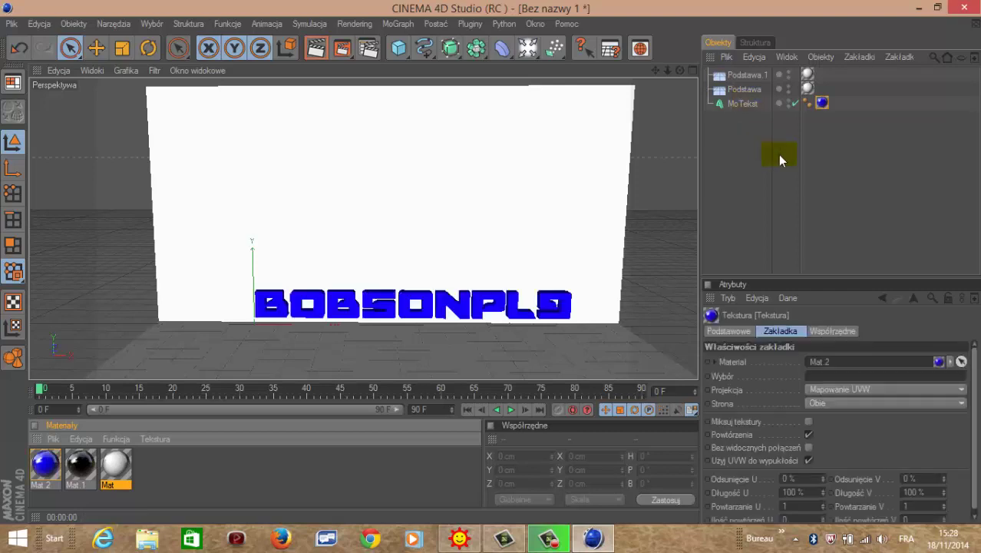
pyautogui.click(81, 466)
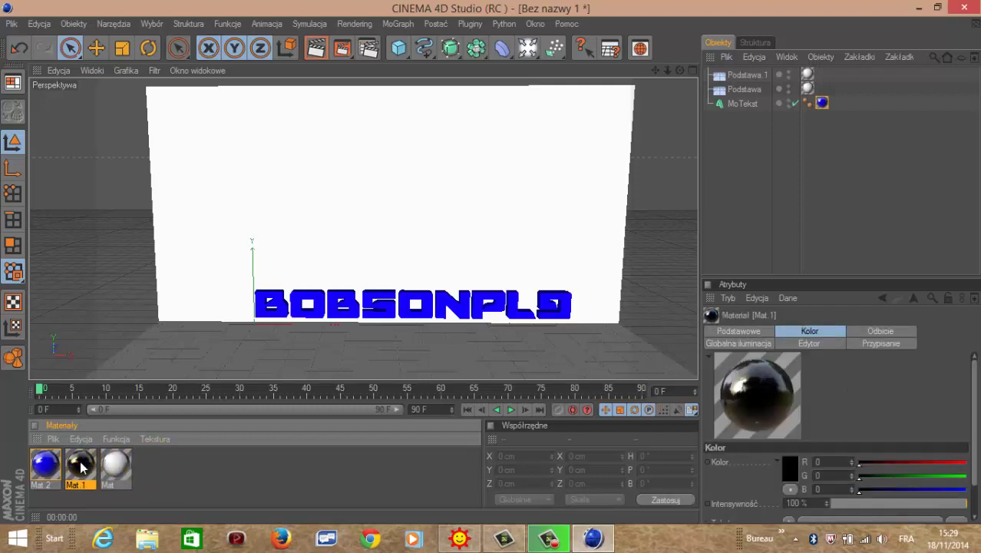
pyautogui.moveTo(81, 464); pyautogui.dragTo(748, 101)
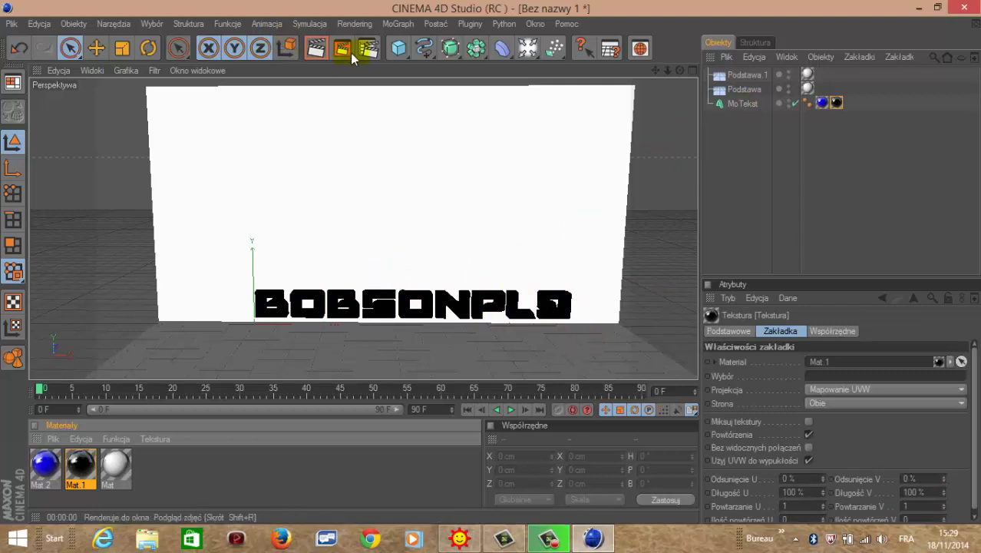
pyautogui.click(322, 48)
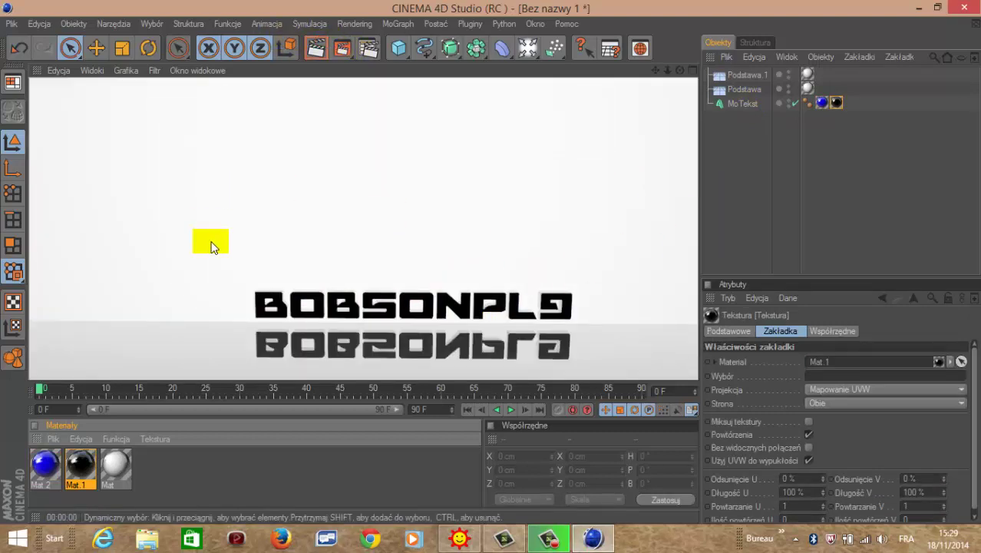
pyautogui.click(511, 123)
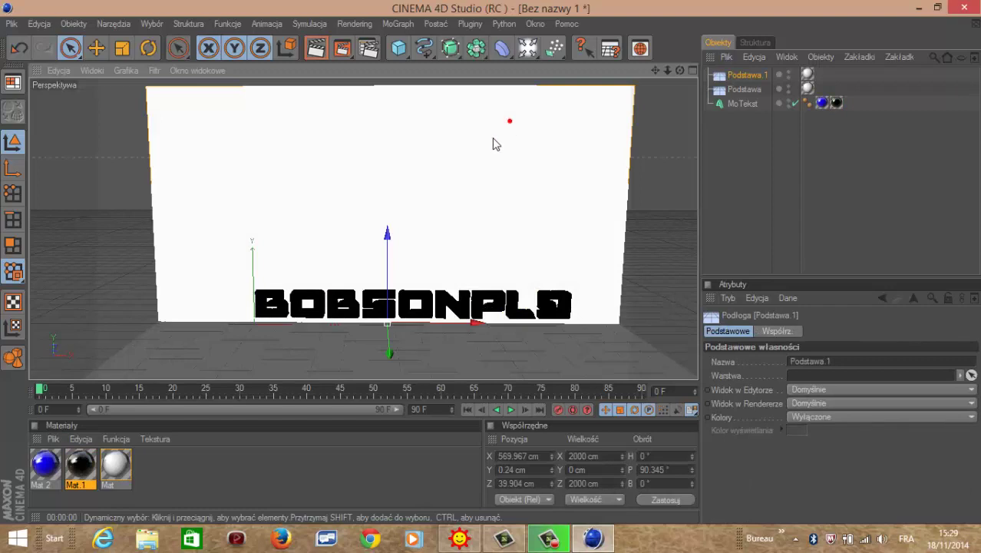
pyautogui.click(744, 114)
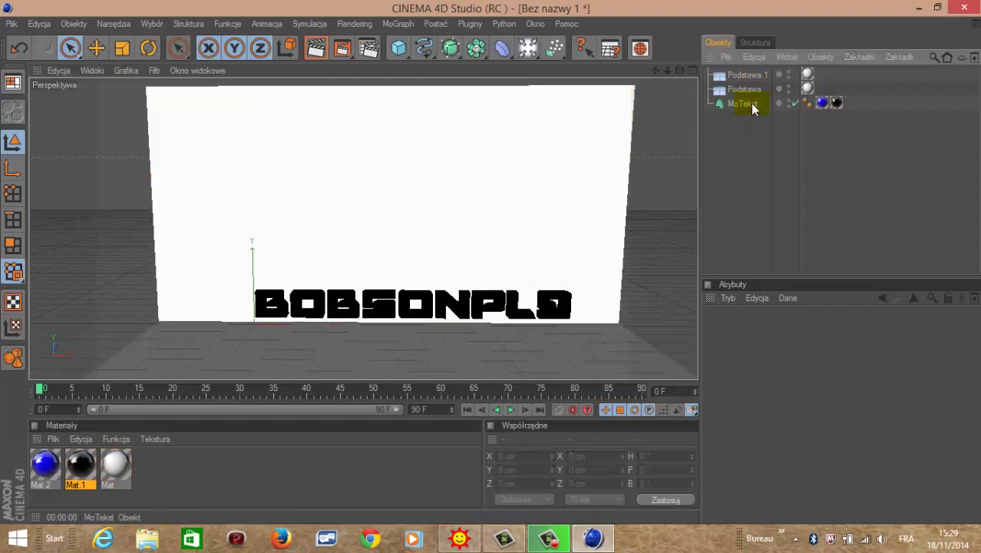
# Break MoTekst into 30 random pieces with the Thrausi plugin and render a preview of the fractured text.
pyautogui.click(750, 103)
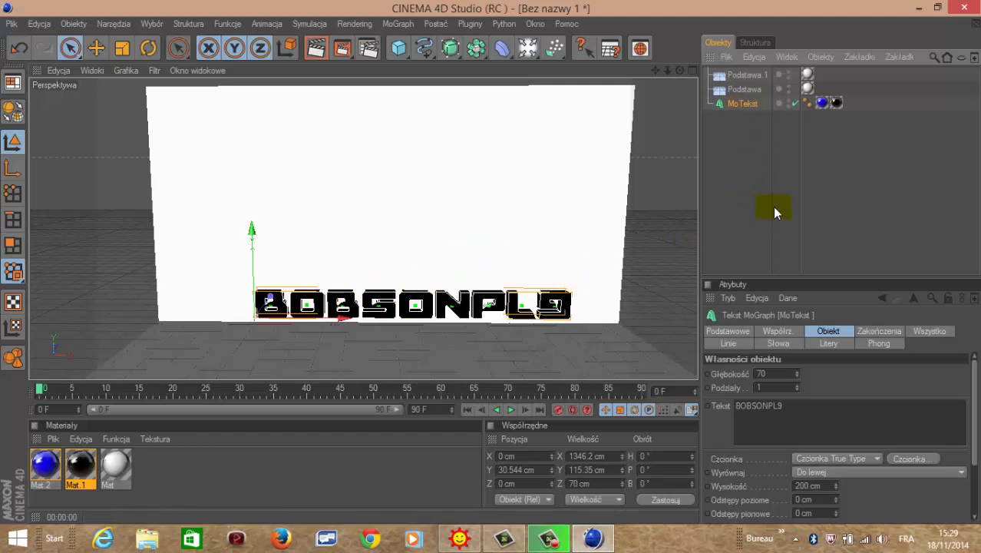
pyautogui.click(471, 24)
pyautogui.moveTo(485, 77)
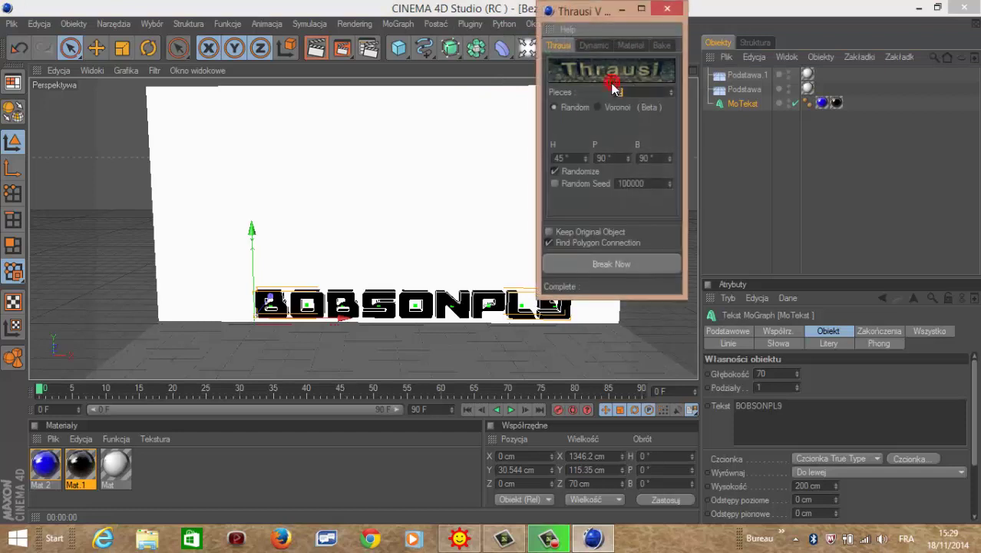
pyautogui.click(626, 92)
pyautogui.write('30')
pyautogui.click(619, 263)
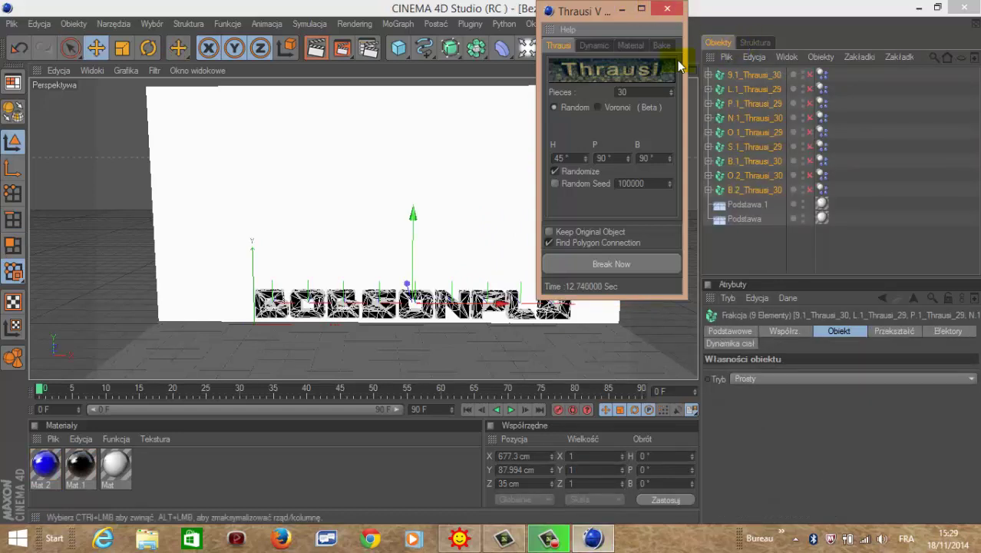
pyautogui.click(676, 15)
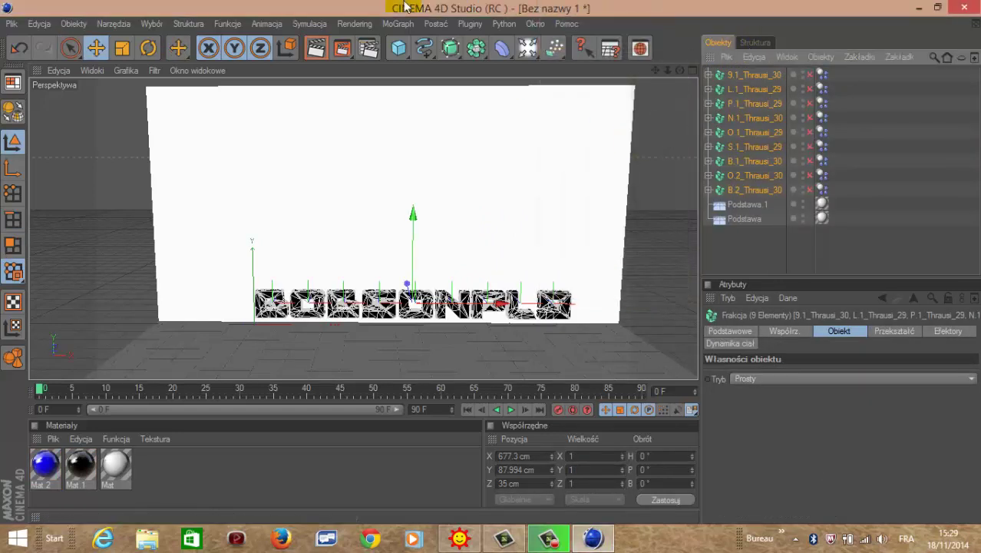
pyautogui.click(316, 49)
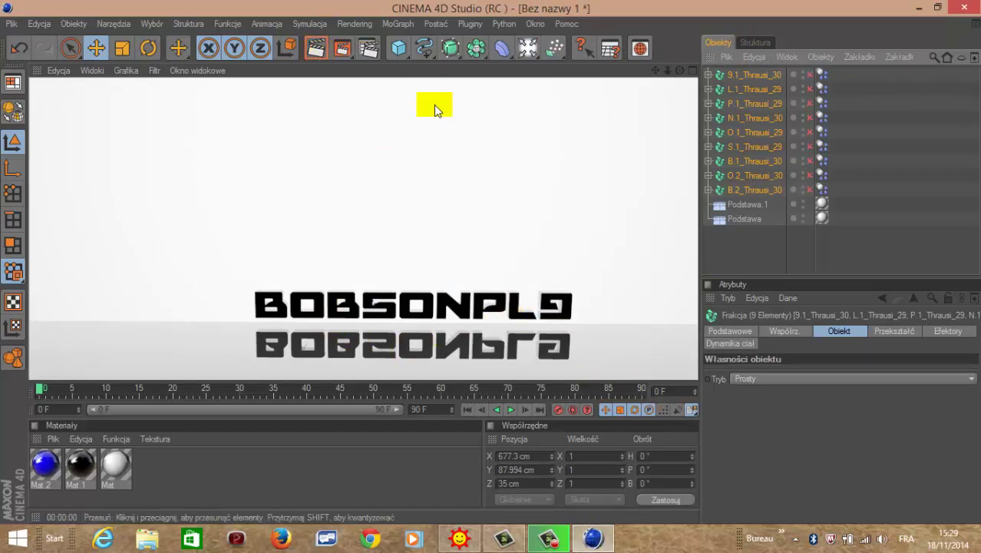
# Move both Podstawa and Podstawa.1 above the Thrausi letter groups in the object hierarchy.
pyautogui.click(757, 218)
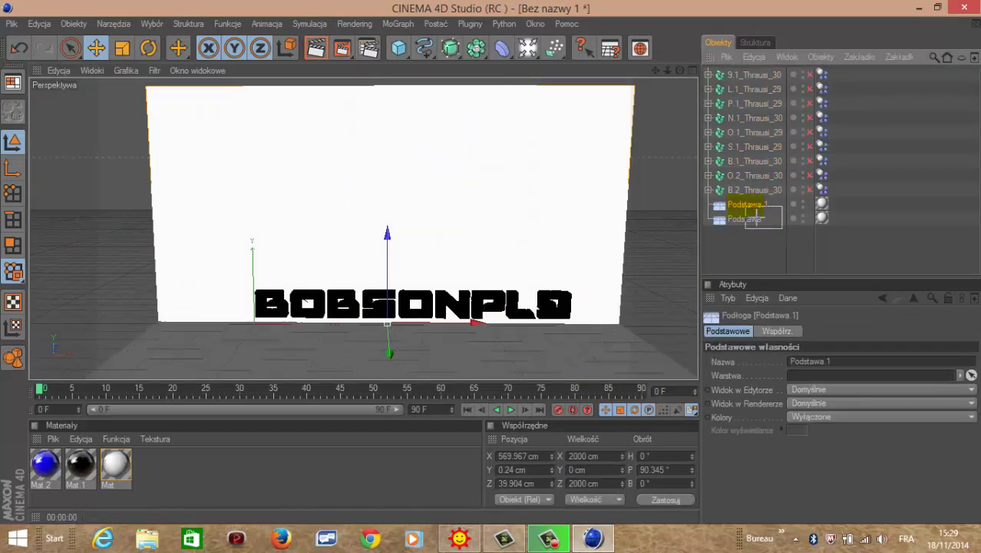
pyautogui.keyDown('ctrl'); pyautogui.click(743, 205); pyautogui.keyUp('ctrl')
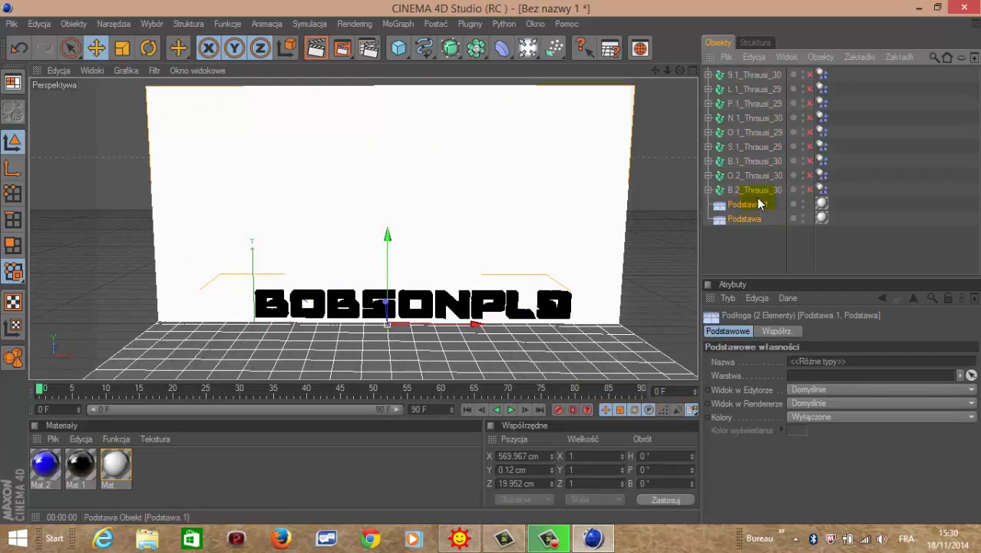
pyautogui.moveTo(746, 205); pyautogui.dragTo(760, 73)
pyautogui.moveTo(753, 70); pyautogui.dragTo(754, 74)
pyautogui.click(752, 244)
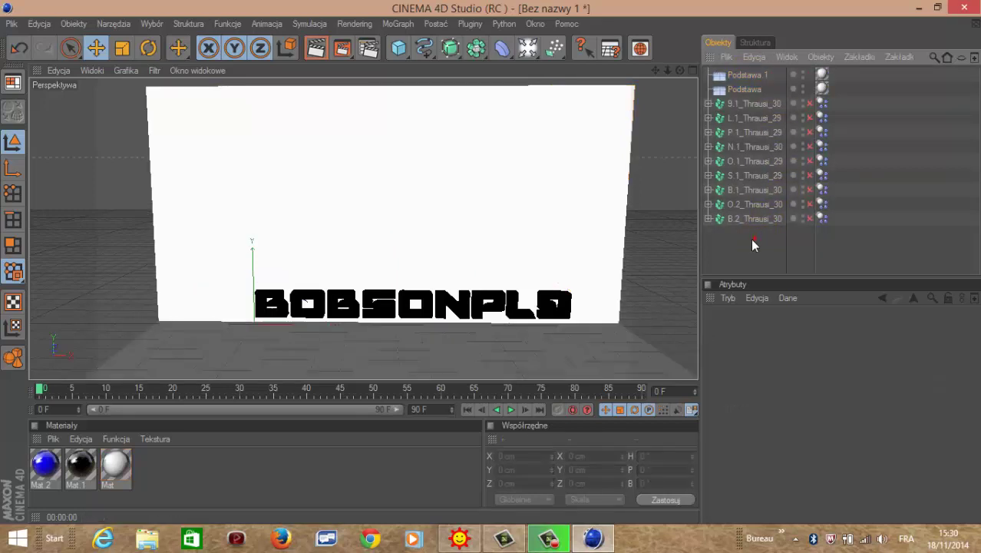
pyautogui.click(892, 223)
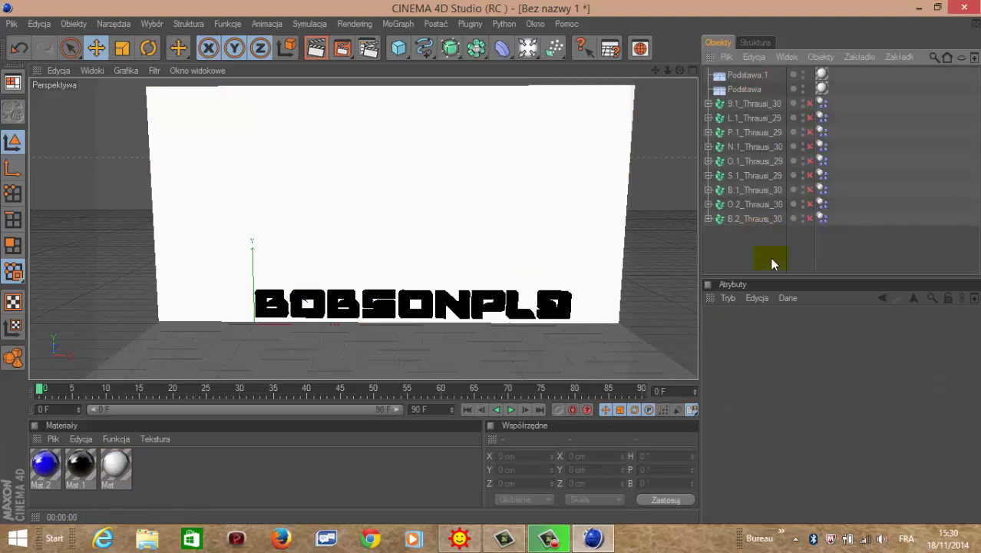
# Add a MoGraph Łamanie (Fracture) object and nest all nine Thrausi letter groups inside it.
pyautogui.click(403, 23)
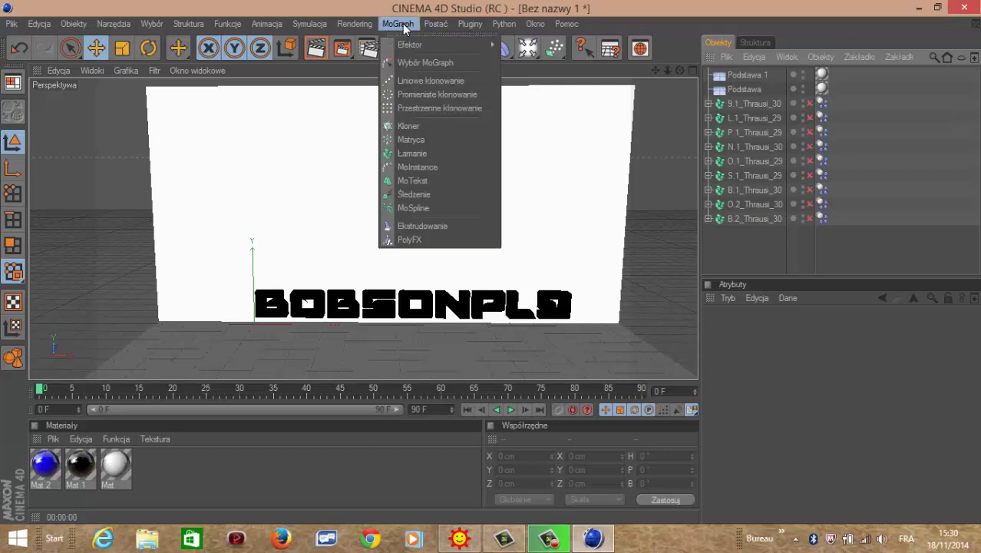
pyautogui.click(435, 154)
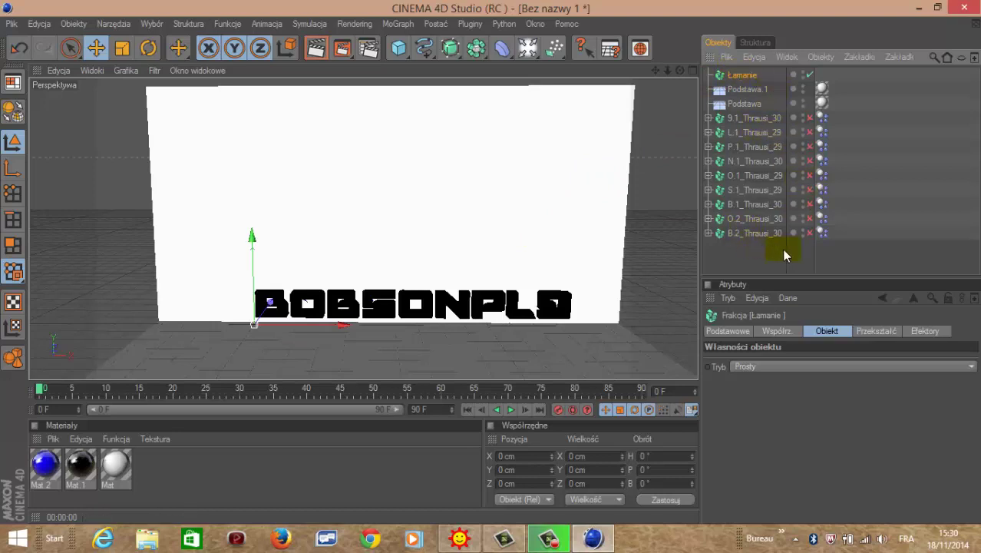
pyautogui.moveTo(783, 250); pyautogui.dragTo(747, 73)
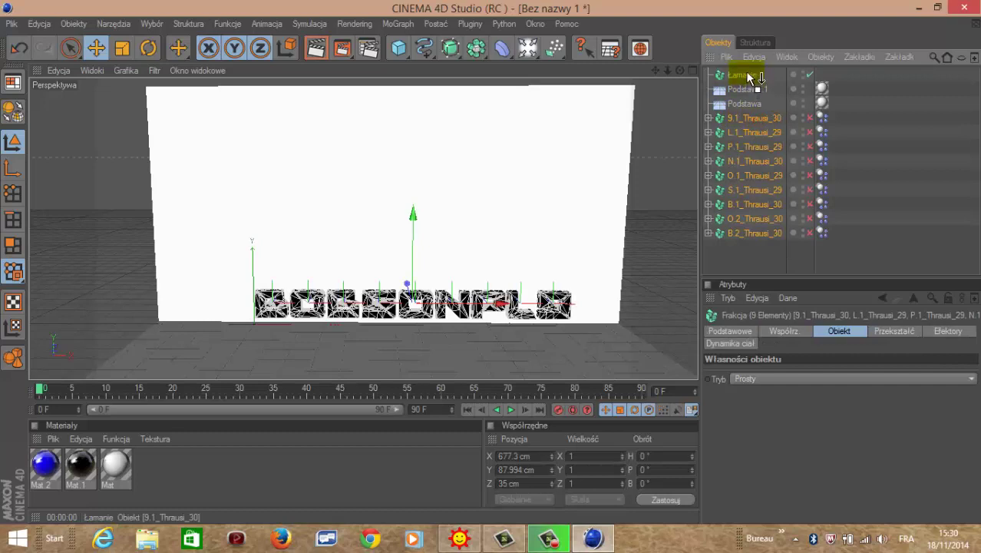
pyautogui.moveTo(748, 72); pyautogui.dragTo(747, 74)
pyautogui.click(780, 254)
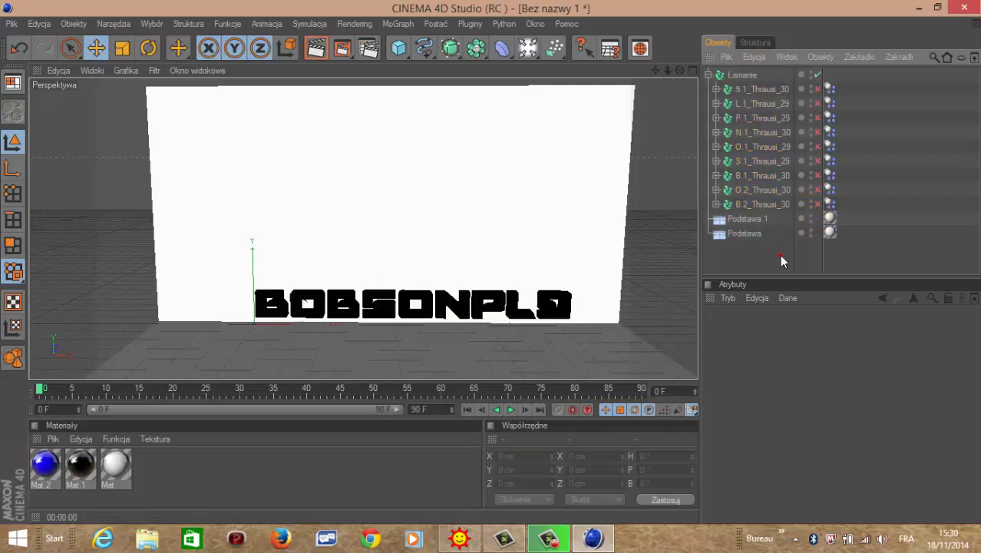
pyautogui.click(744, 74)
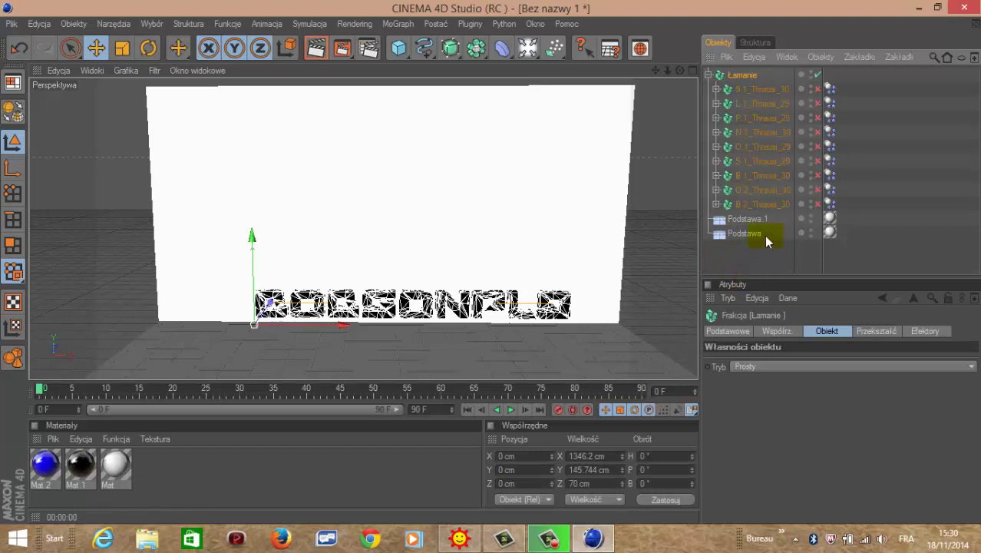
# Rotate the letter groups 9.1, L.1 and P.1 individually about the vertical axis, turning L.1 to a heading of about 8°.
pyautogui.click(763, 89)
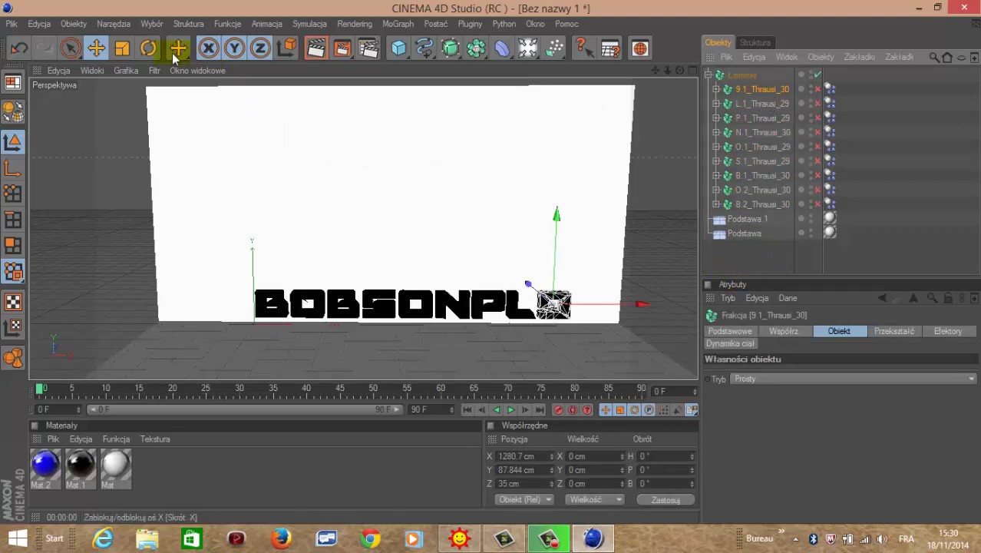
pyautogui.click(148, 47)
pyautogui.moveTo(571, 303)
pyautogui.mouseDown()
pyautogui.moveTo(591, 314)
pyautogui.moveTo(570, 318)
pyautogui.moveTo(577, 315)
pyautogui.mouseUp()
pyautogui.click(771, 103)
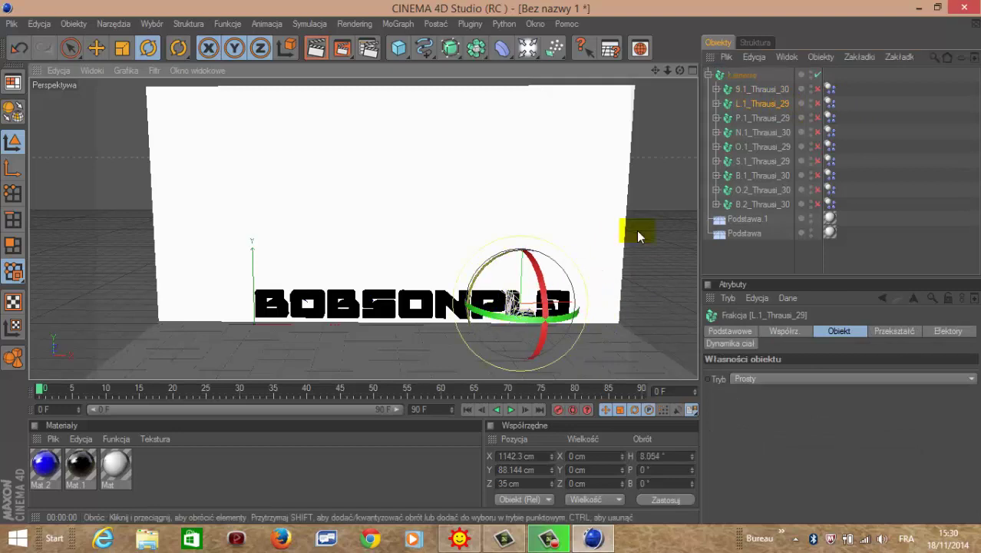
pyautogui.click(767, 119)
pyautogui.moveTo(516, 322); pyautogui.dragTo(497, 324)
# Rotate letter group N.1 to a heading of about 9° and O.1 to about -25°.
pyautogui.click(777, 132)
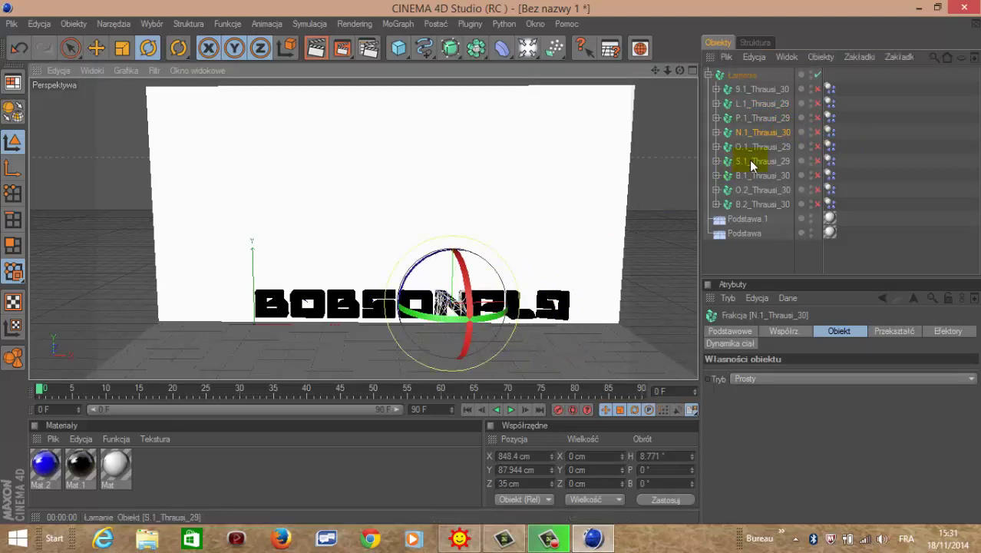
pyautogui.click(765, 147)
pyautogui.moveTo(453, 301); pyautogui.dragTo(538, 347)
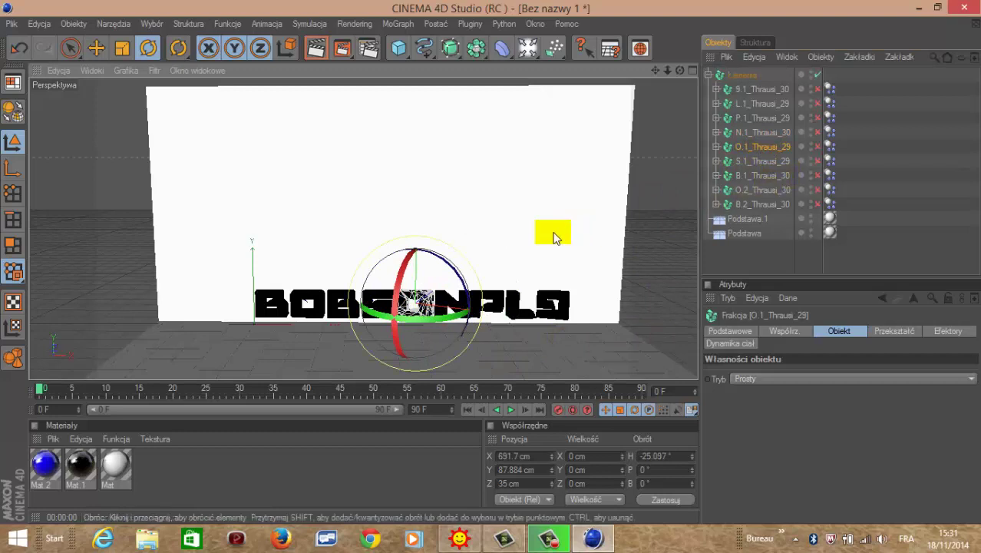
# Rotate letter groups S.1, B.1, O.2 and B.2 about the vertical axis, with B.1 at about 17° and B.2 at about 33° heading.
pyautogui.click(776, 162)
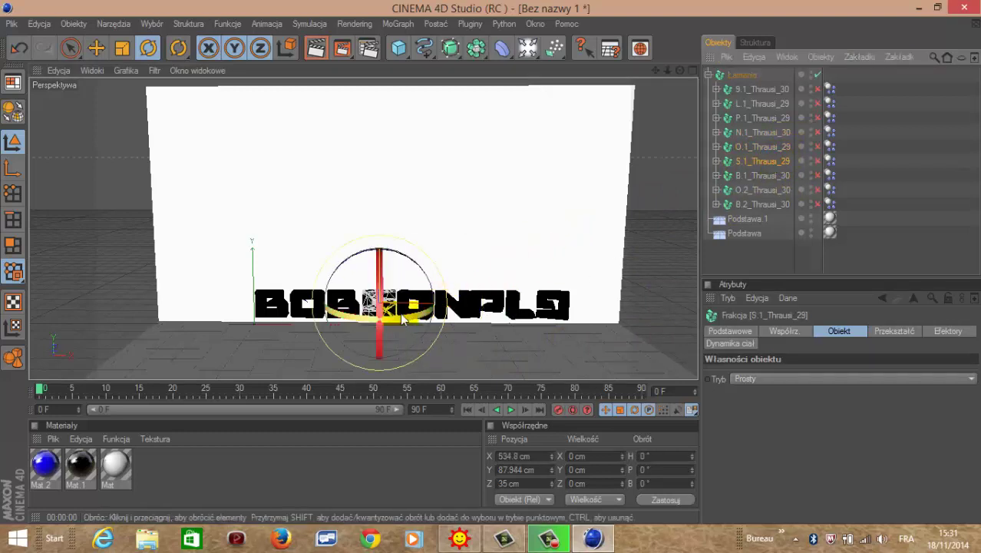
pyautogui.click(751, 175)
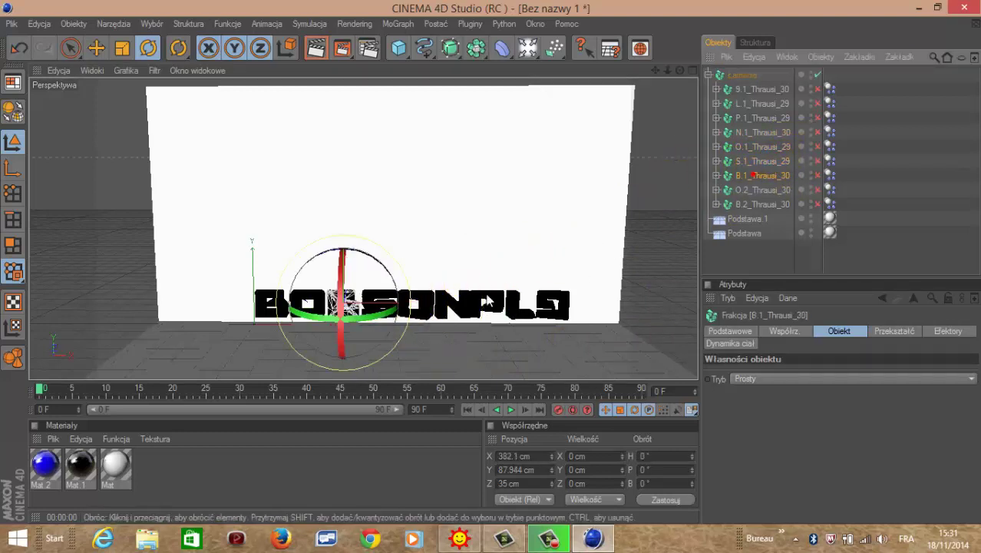
pyautogui.click(752, 189)
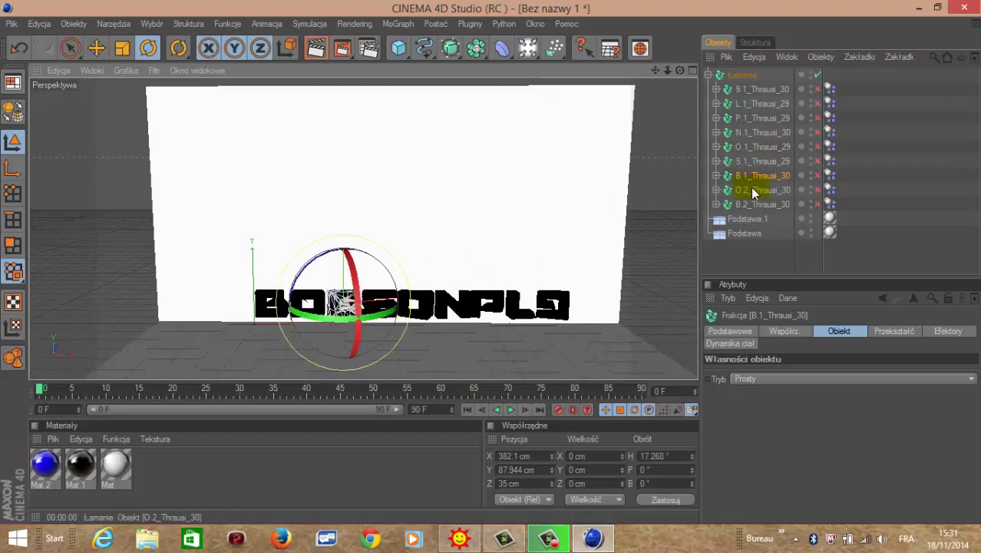
pyautogui.moveTo(388, 324); pyautogui.dragTo(368, 322)
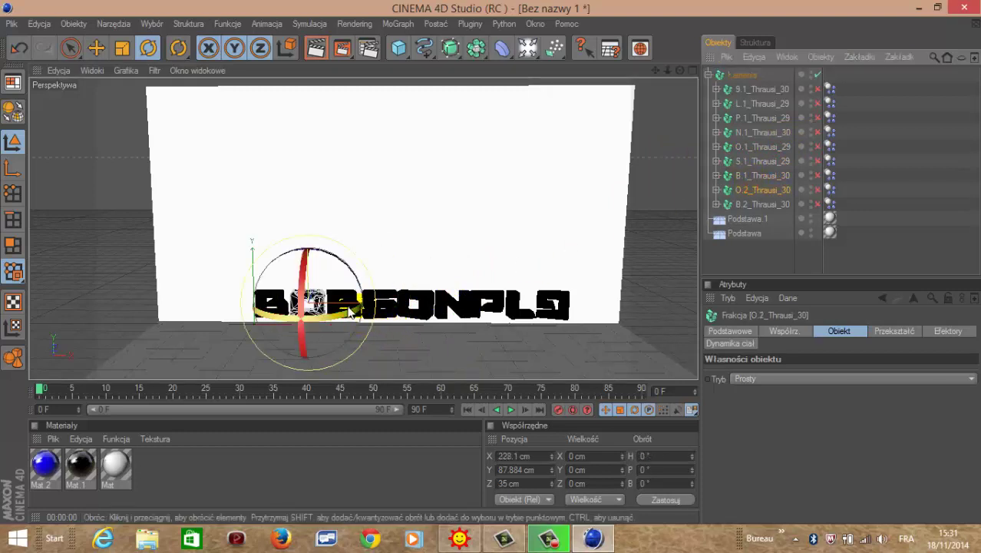
pyautogui.click(763, 204)
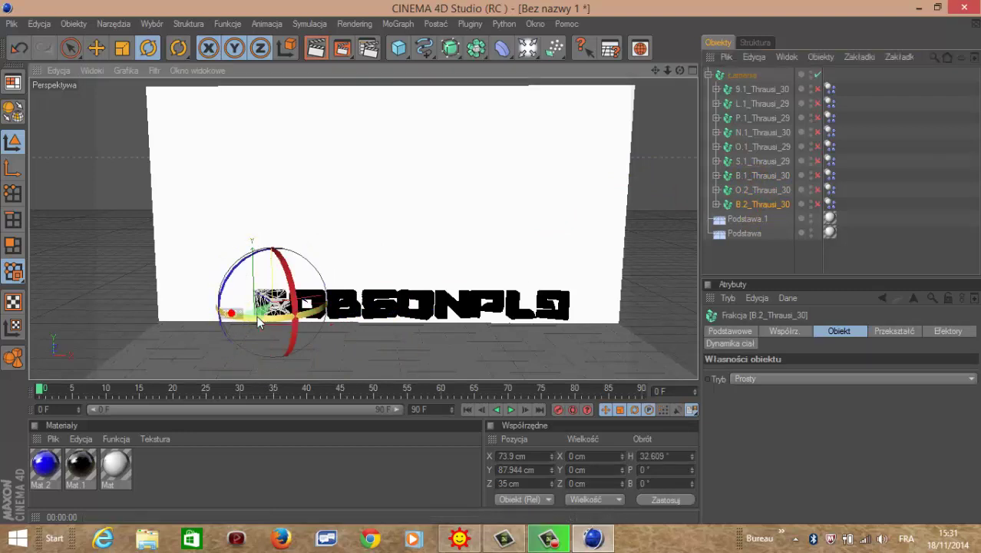
# Render a preview of the viewport with nothing selected to check the rotated letters.
pyautogui.click(780, 249)
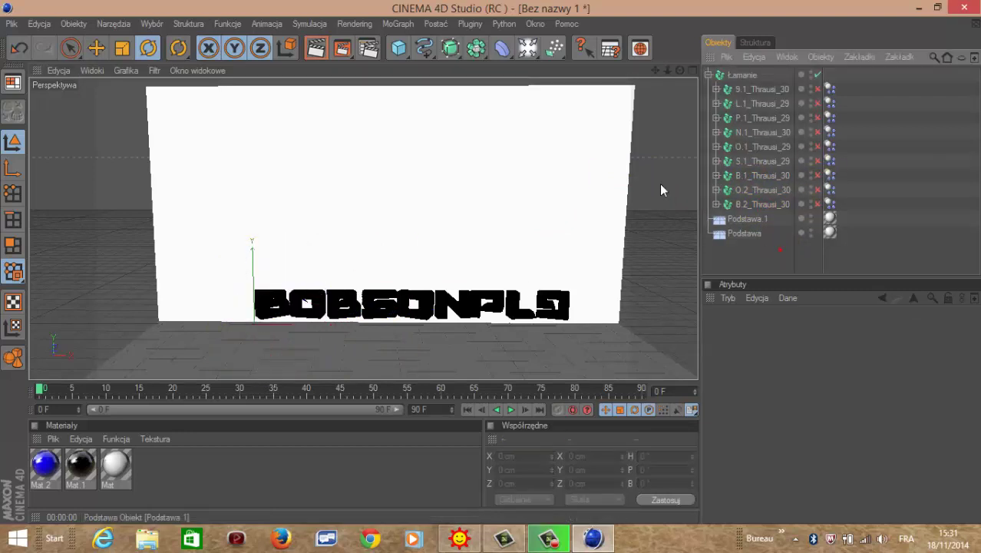
pyautogui.click(314, 48)
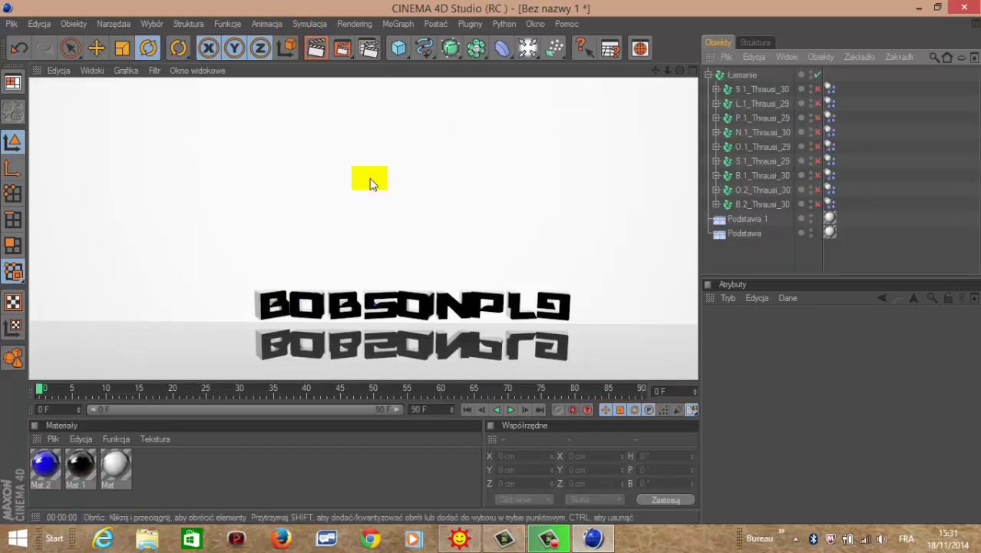
pyautogui.click(472, 154)
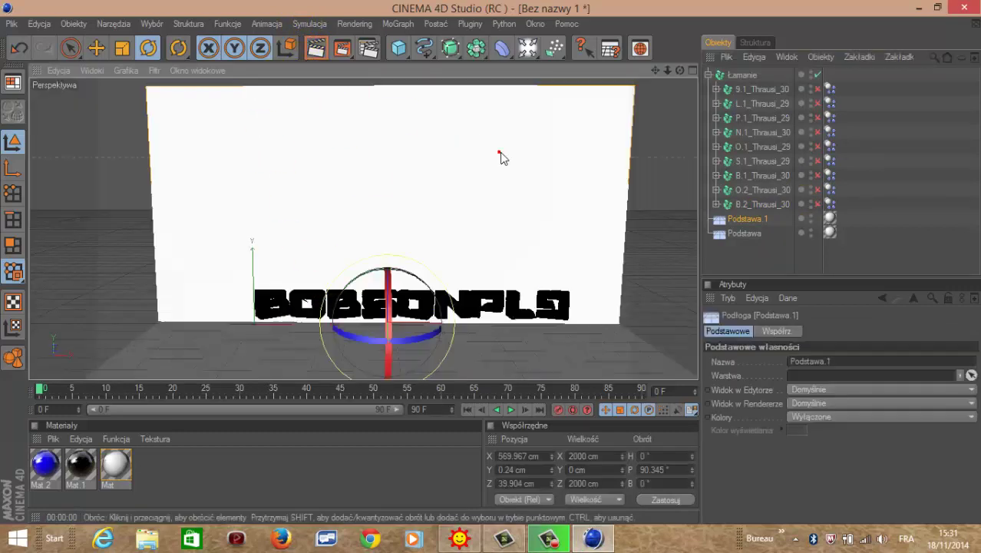
# Move Podstawa.1 and Podstawa above the Łamanie object in the hierarchy.
pyautogui.click(78, 50)
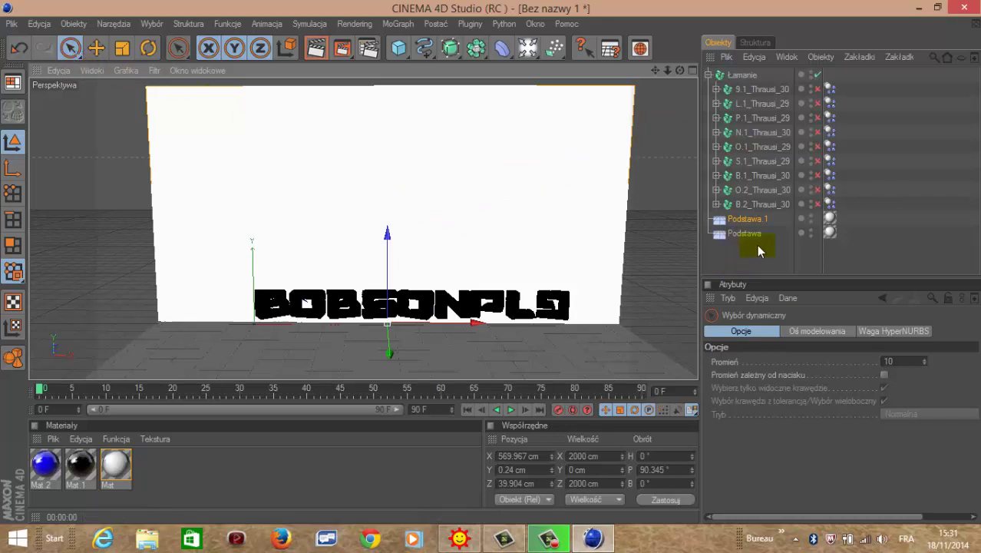
pyautogui.click(738, 74)
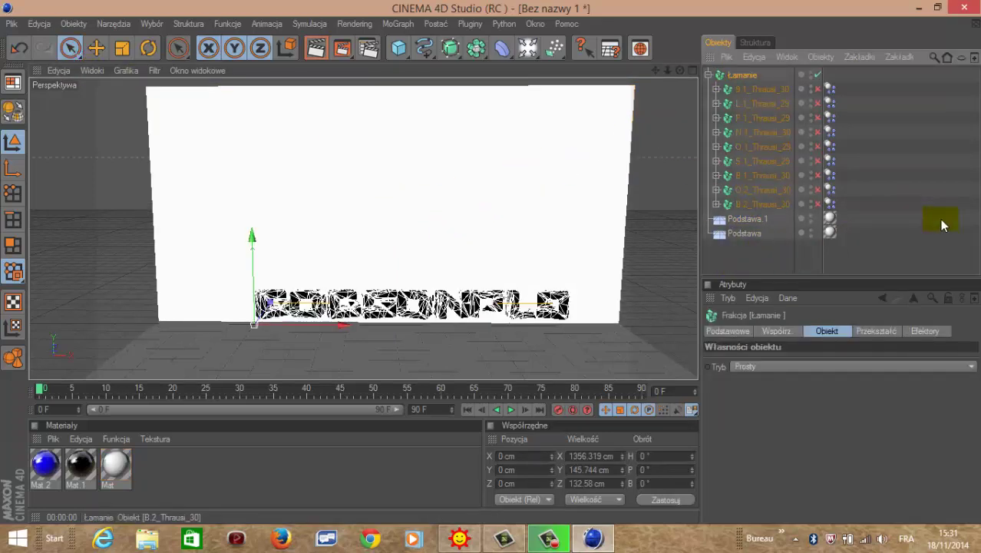
pyautogui.moveTo(788, 257); pyautogui.dragTo(750, 72)
pyautogui.click(808, 245)
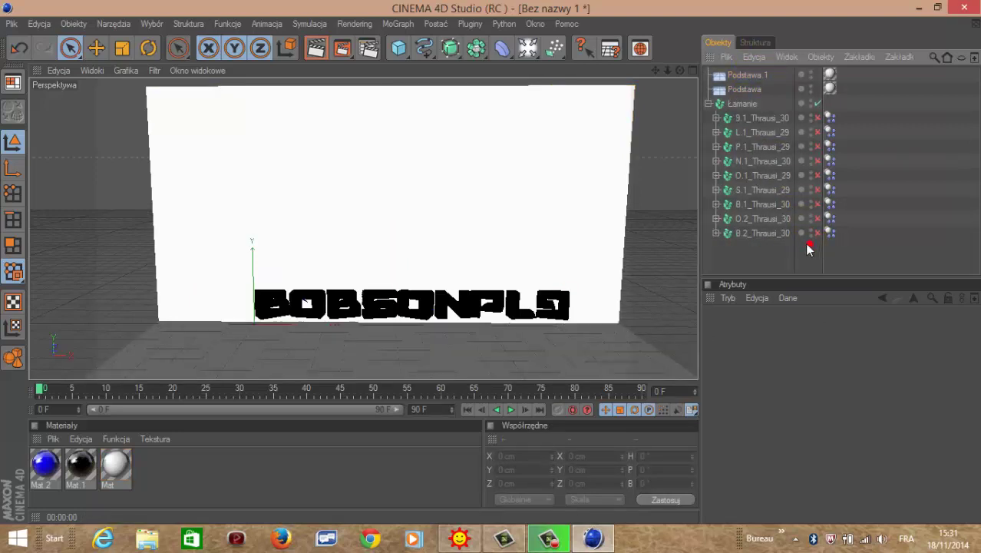
# Ungroup all nine Thrausi letter groups so their pieces sit directly inside Łamanie, check the pieces and collapse the object.
pyautogui.moveTo(789, 262); pyautogui.dragTo(746, 113)
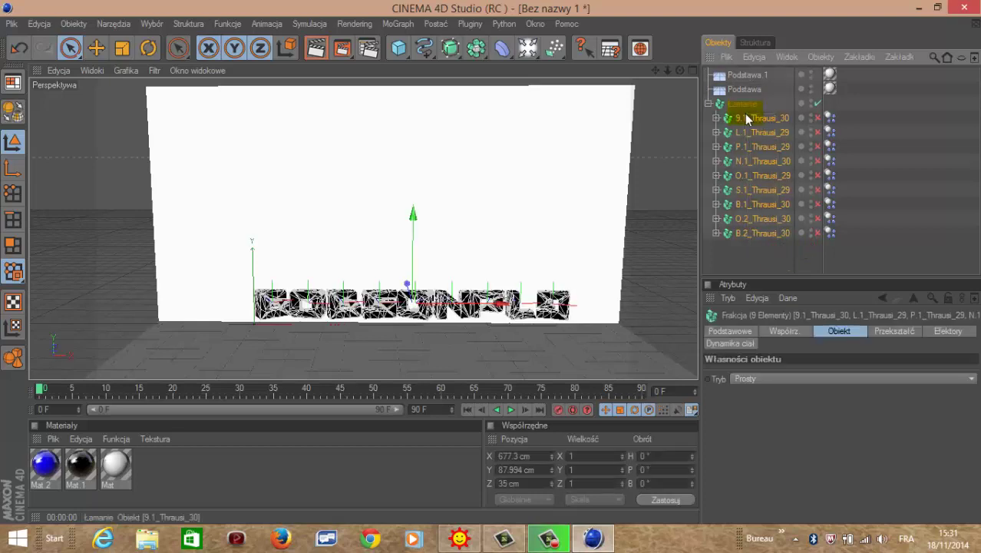
pyautogui.click(821, 58)
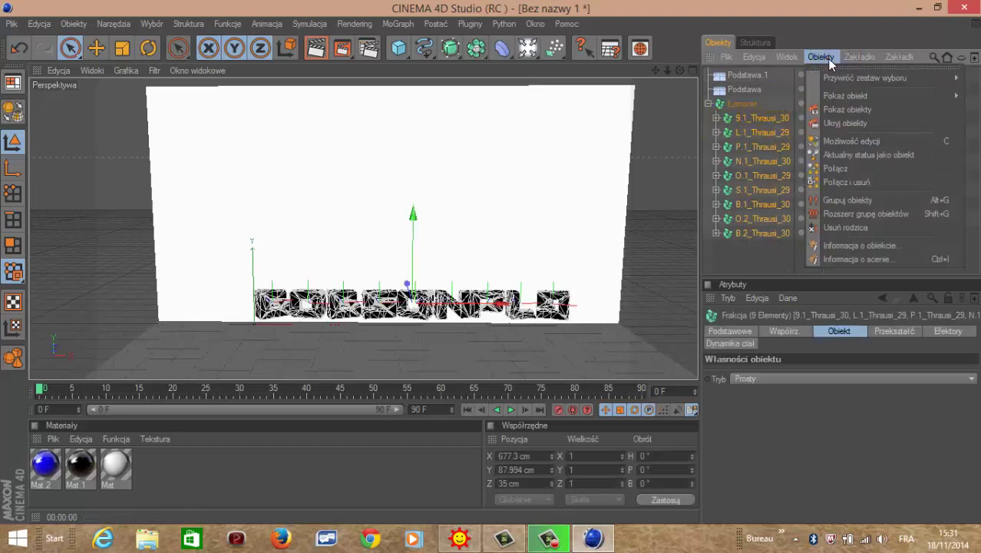
pyautogui.click(883, 214)
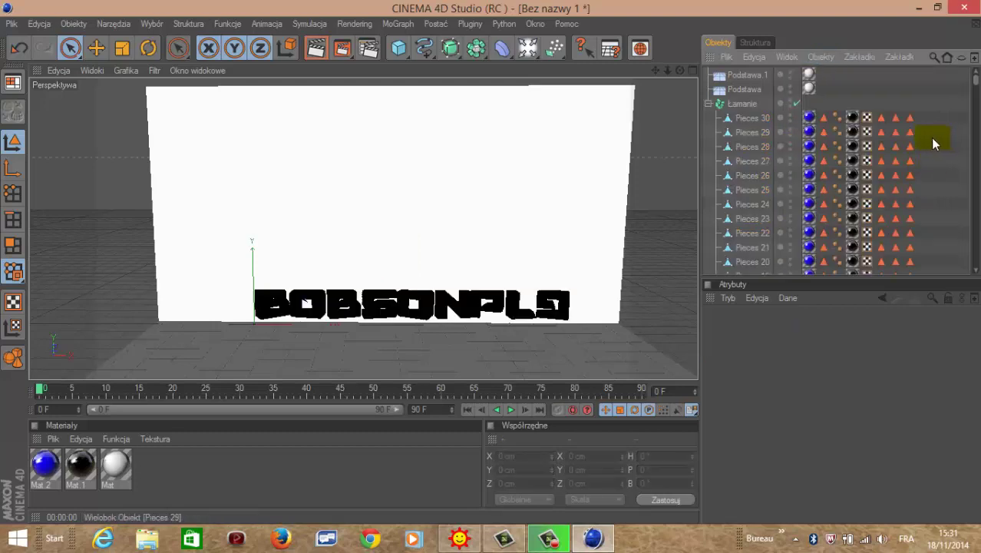
pyautogui.scroll(-9, 899, 148)
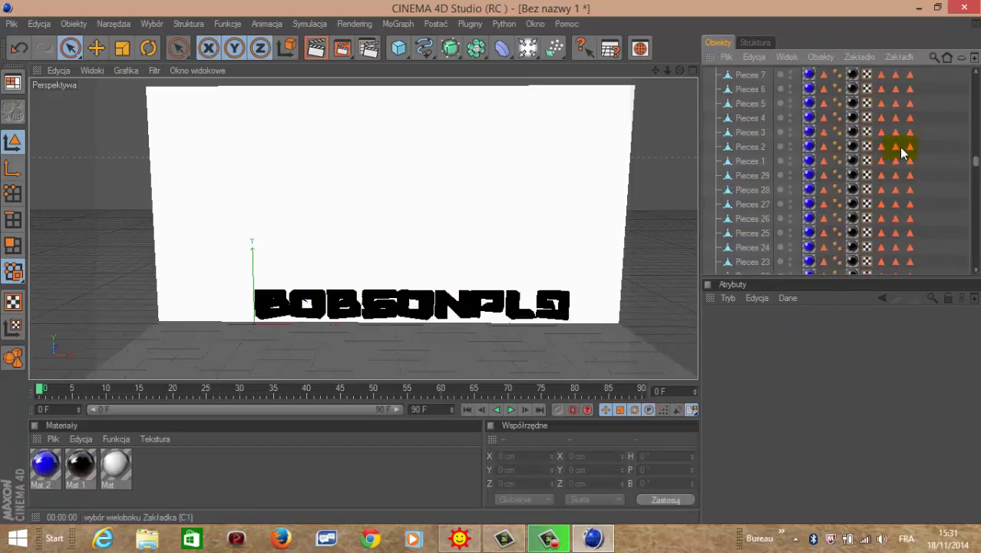
pyautogui.scroll(-8, 899, 146)
pyautogui.scroll(-5, 903, 146)
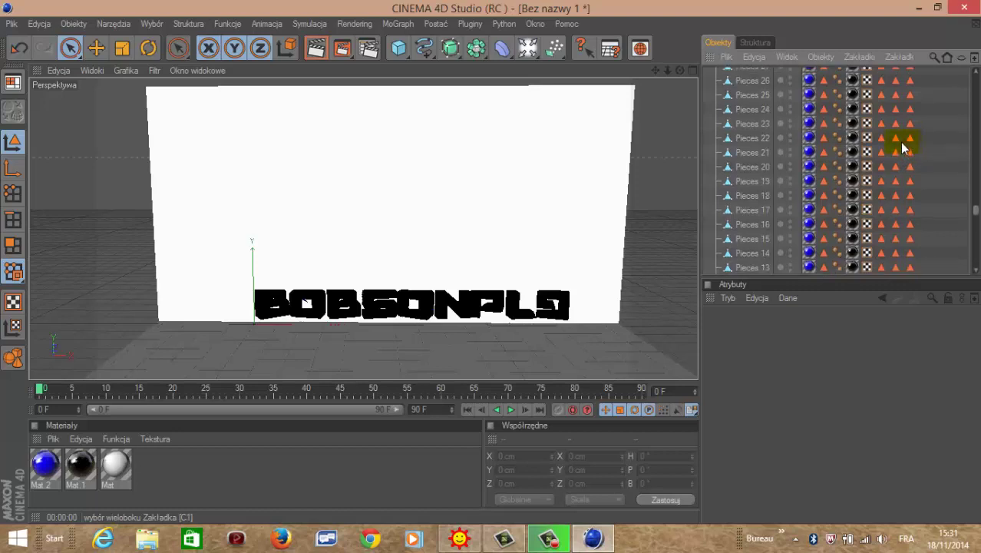
pyautogui.scroll(5, 898, 138)
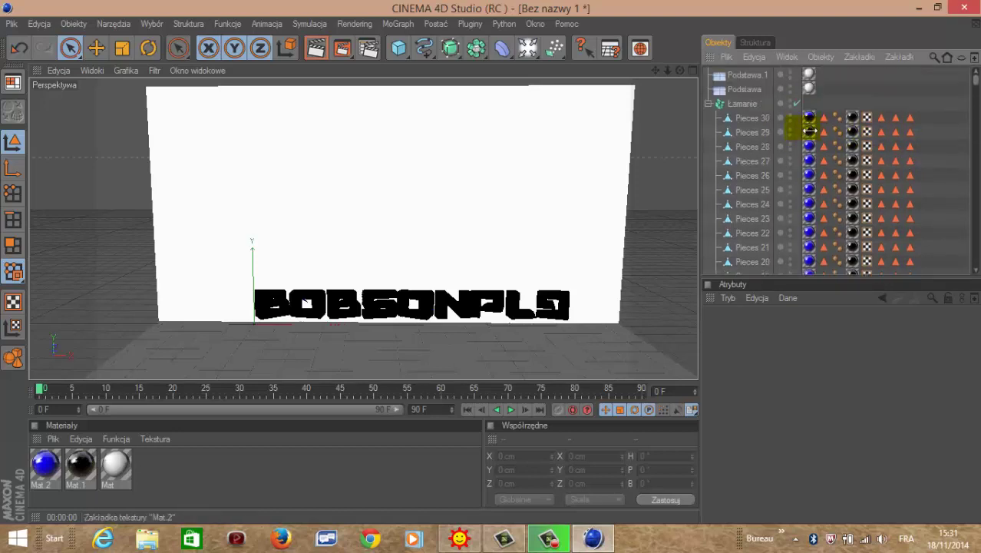
pyautogui.click(708, 104)
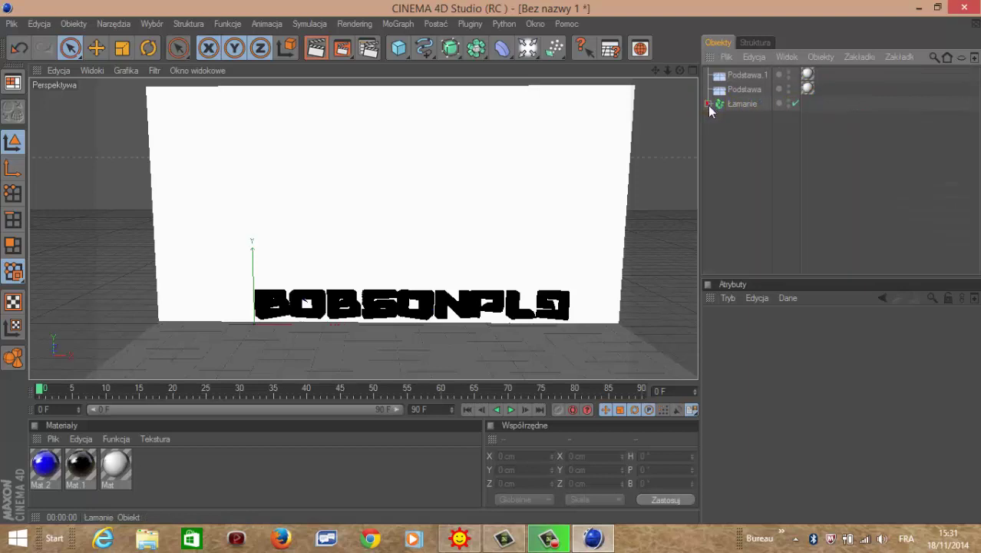
# Set the Łamanie object's transform to heading rotation 8°, Y scale 0.73 and Z scale 0.58.
pyautogui.click(747, 104)
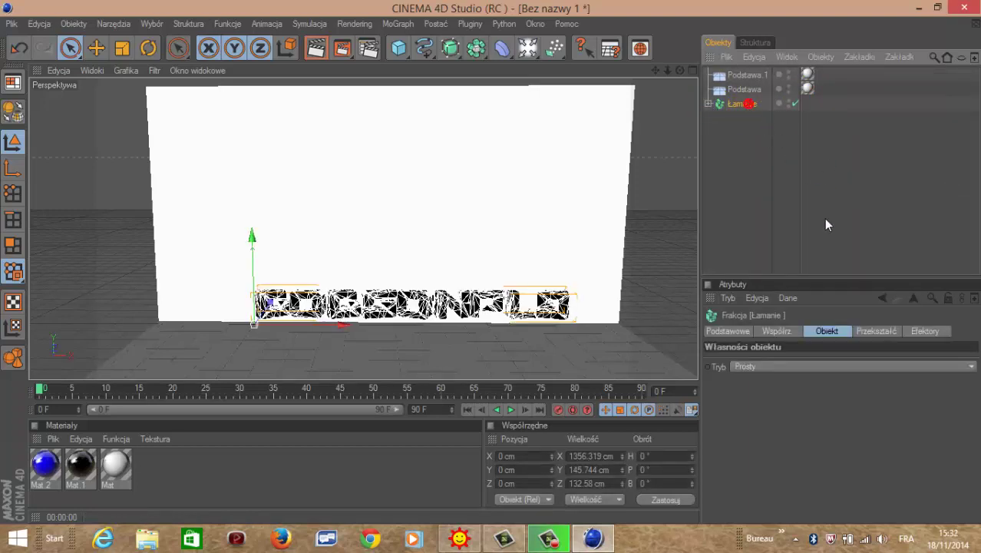
pyautogui.click(885, 331)
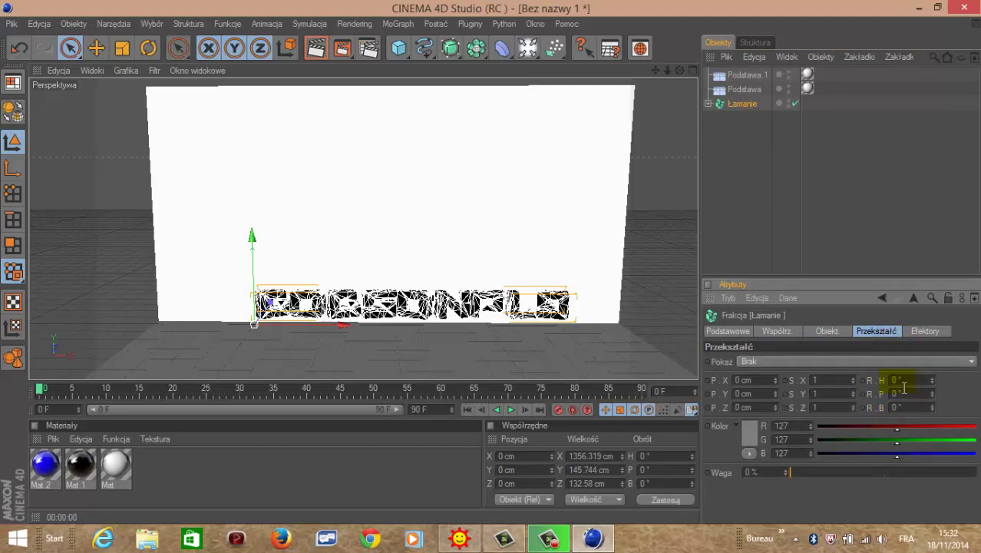
pyautogui.moveTo(932, 386); pyautogui.dragTo(932, 382)
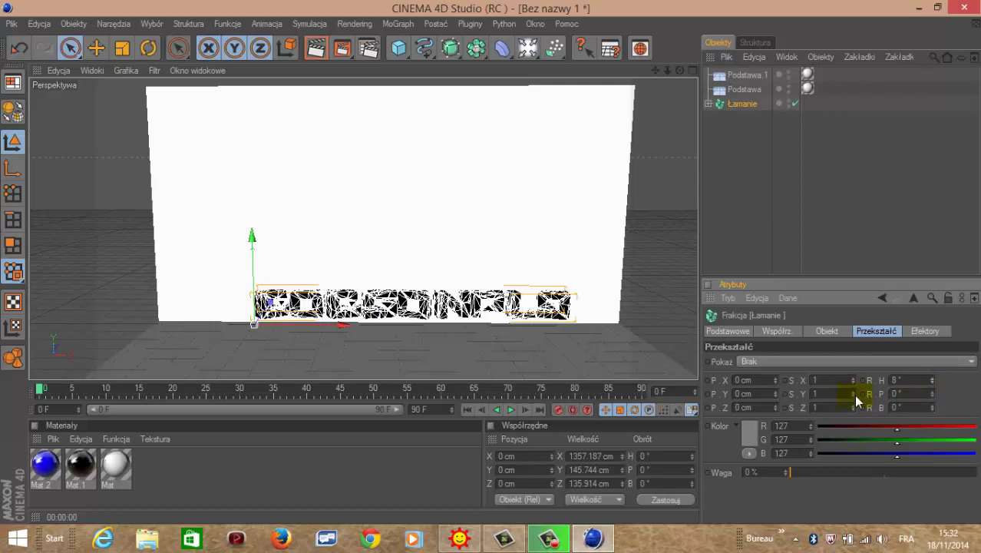
pyautogui.moveTo(854, 396); pyautogui.dragTo(853, 396)
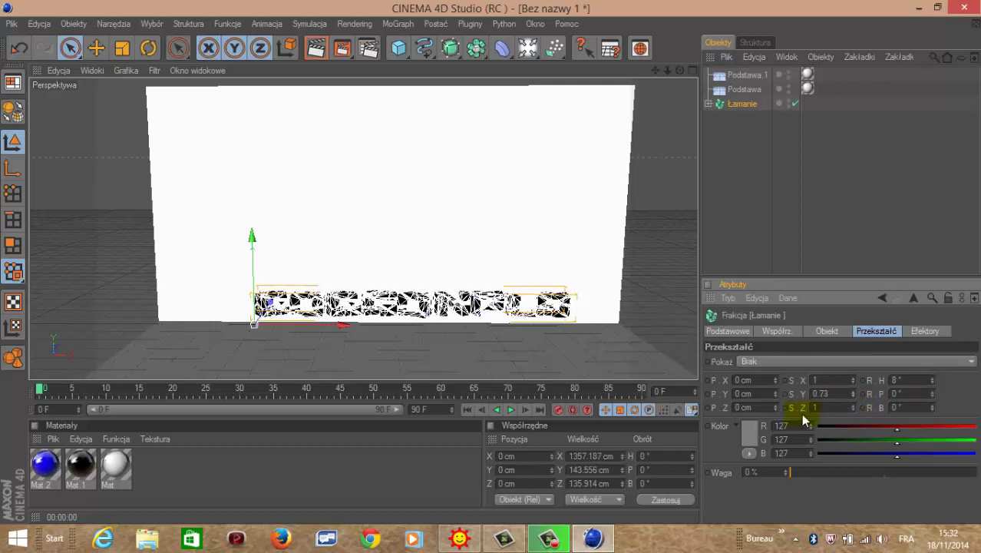
pyautogui.click(853, 408)
pyautogui.moveTo(852, 407); pyautogui.dragTo(852, 407)
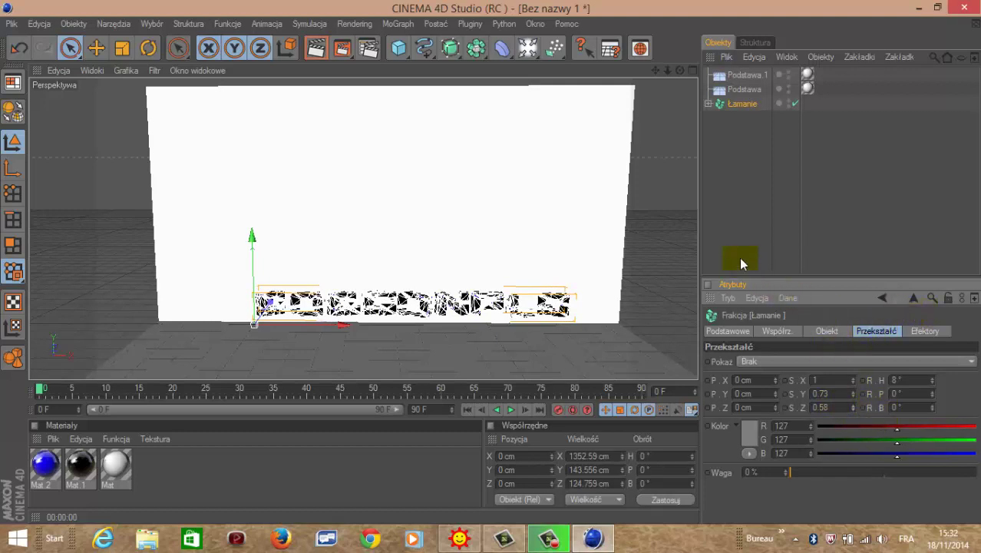
# Check the fractured text in preview renders and set the Łamanie object's transform Z scale to 0.6.
pyautogui.click(317, 51)
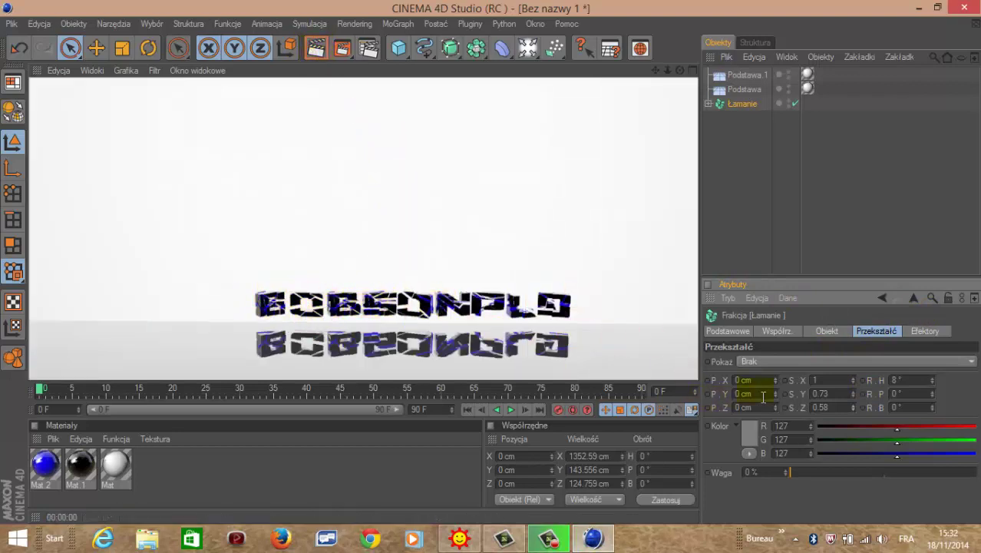
pyautogui.click(854, 405)
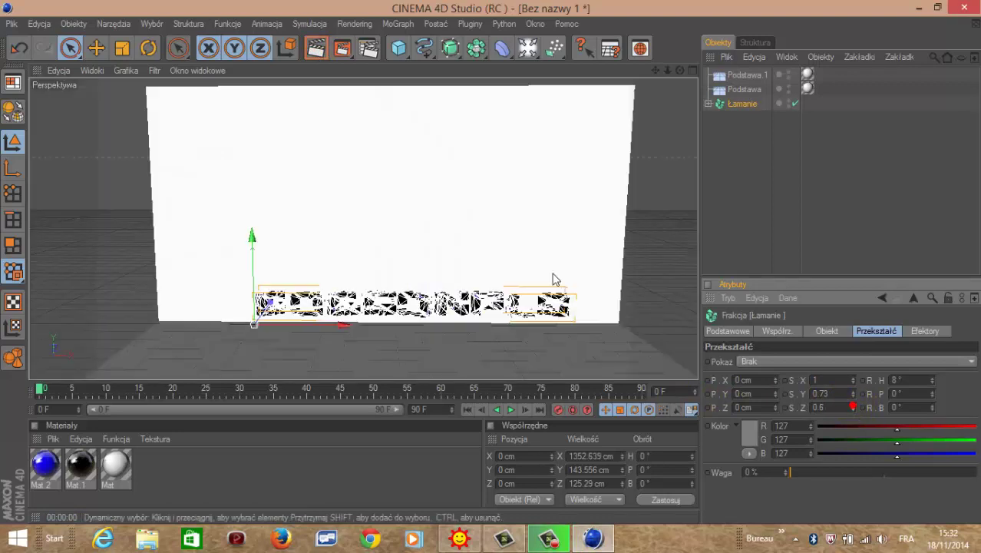
pyautogui.click(312, 53)
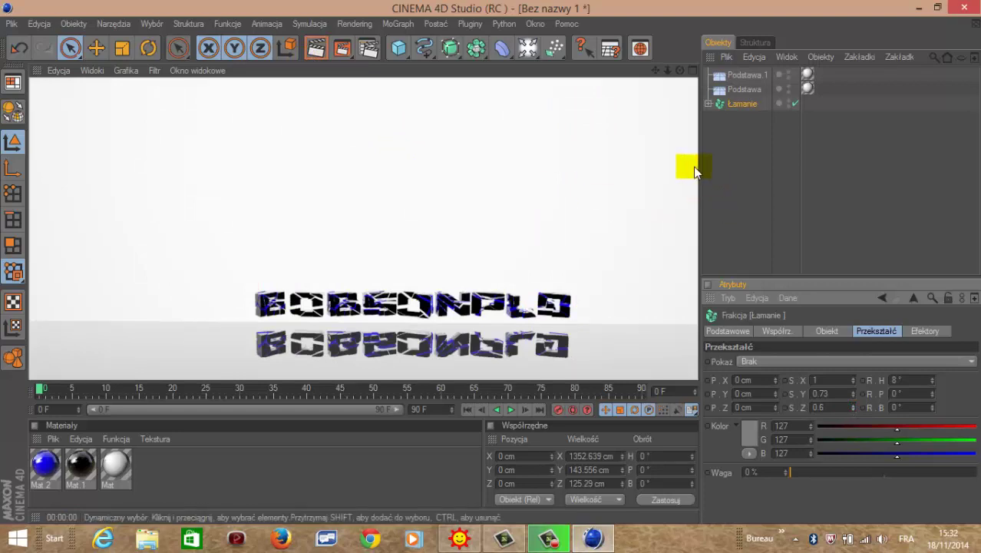
pyautogui.click(766, 216)
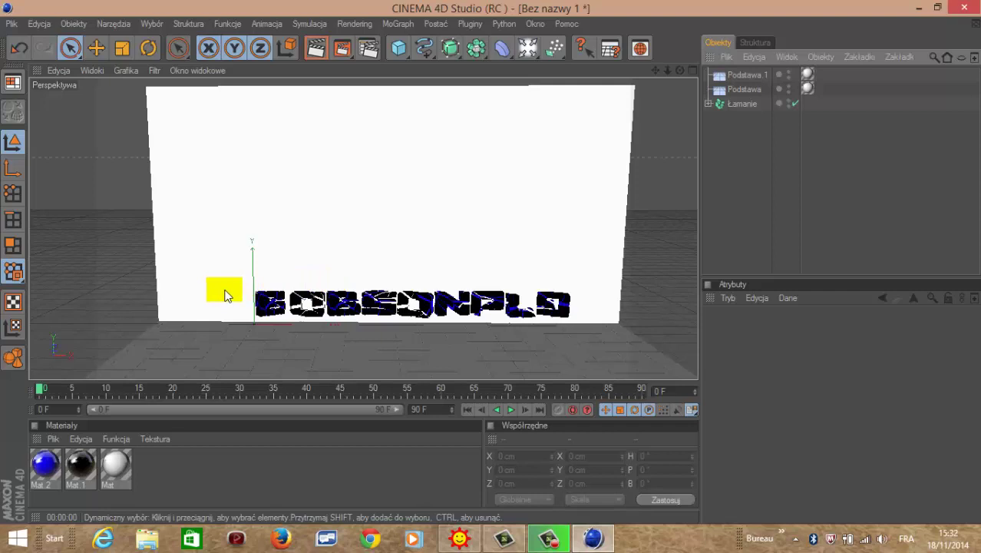
pyautogui.click(740, 142)
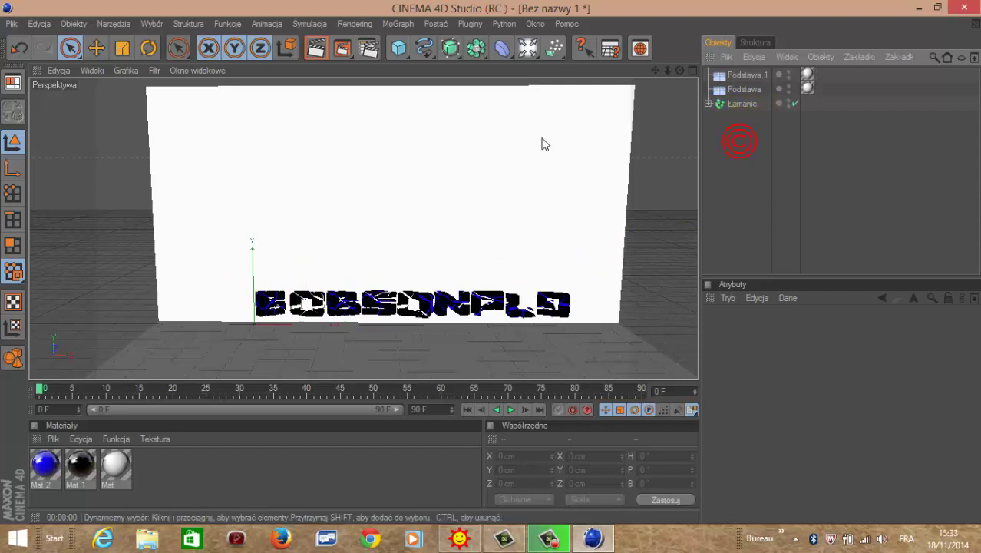
pyautogui.click(400, 24)
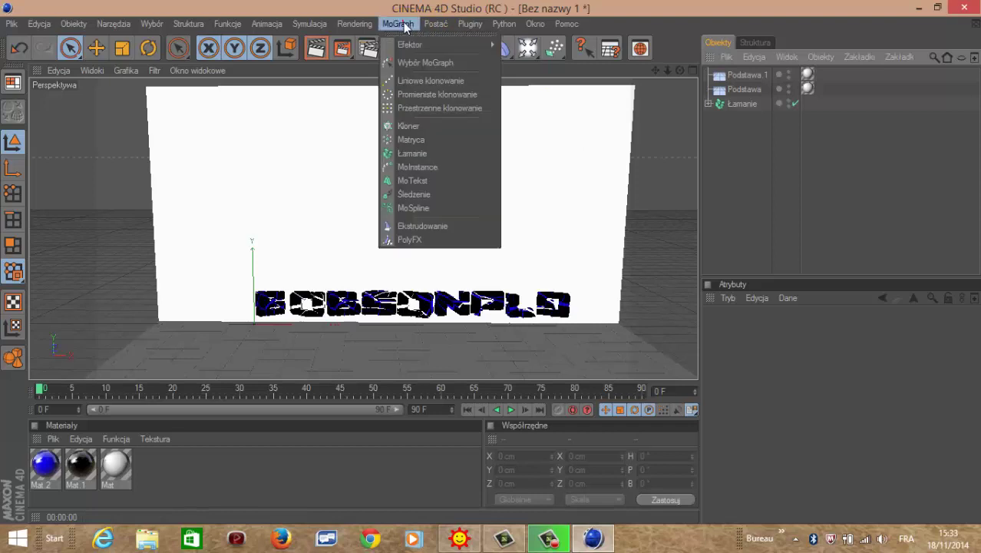
pyautogui.moveTo(483, 44)
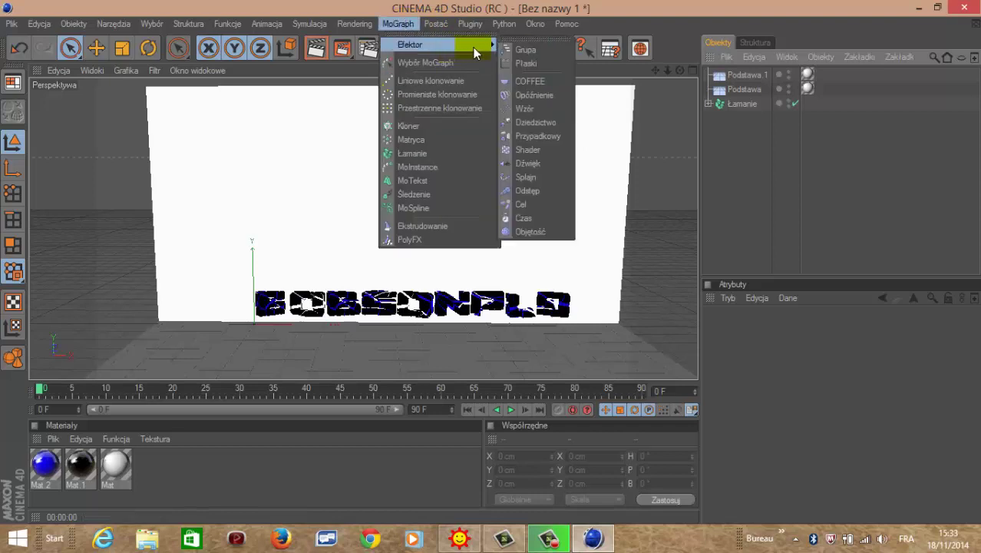
pyautogui.click(528, 64)
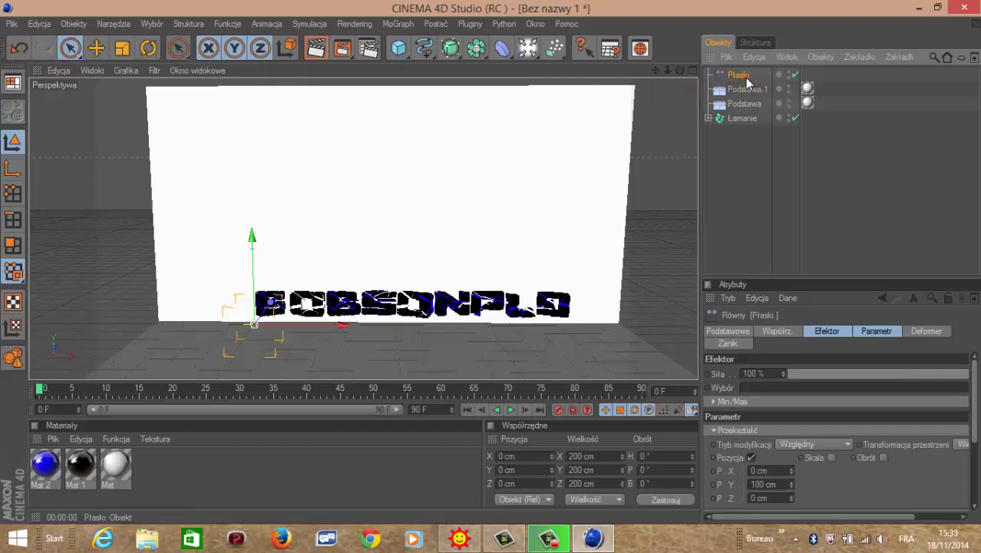
pyautogui.click(740, 74)
pyautogui.press('Delete')
# Add a MoGraph Płaski (Plain) effector to the Łamanie object and shift the effector along X to about -3 cm.
pyautogui.click(742, 104)
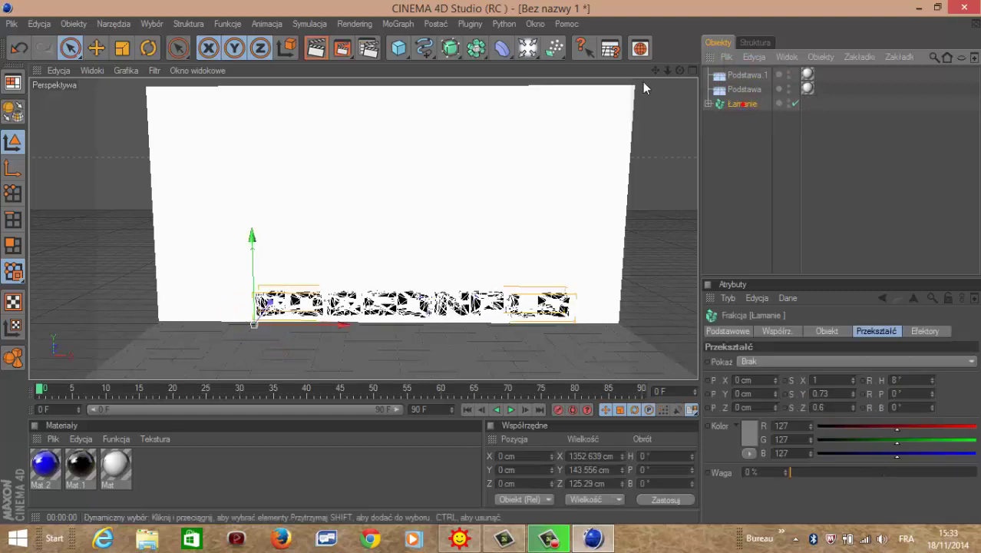
pyautogui.click(396, 24)
pyautogui.moveTo(453, 45)
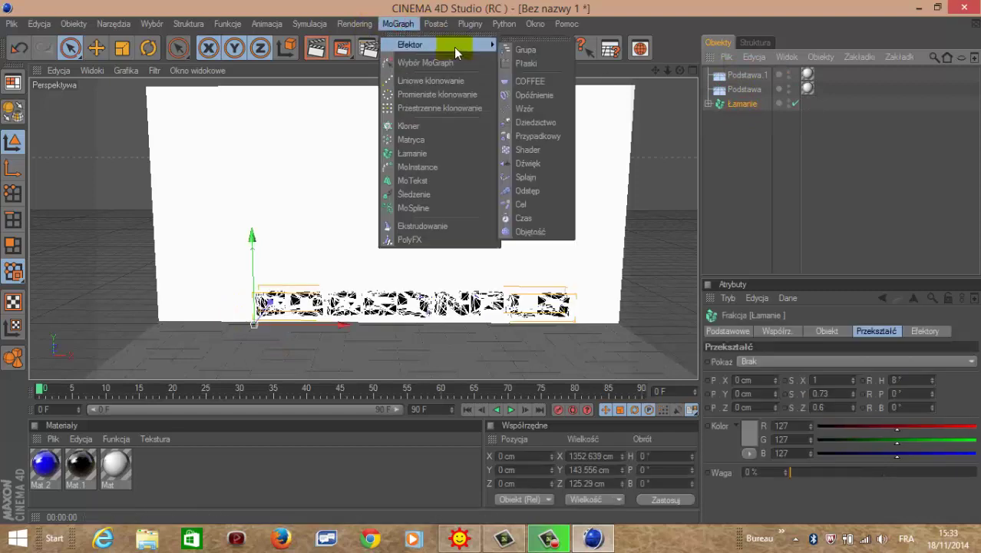
pyautogui.click(529, 63)
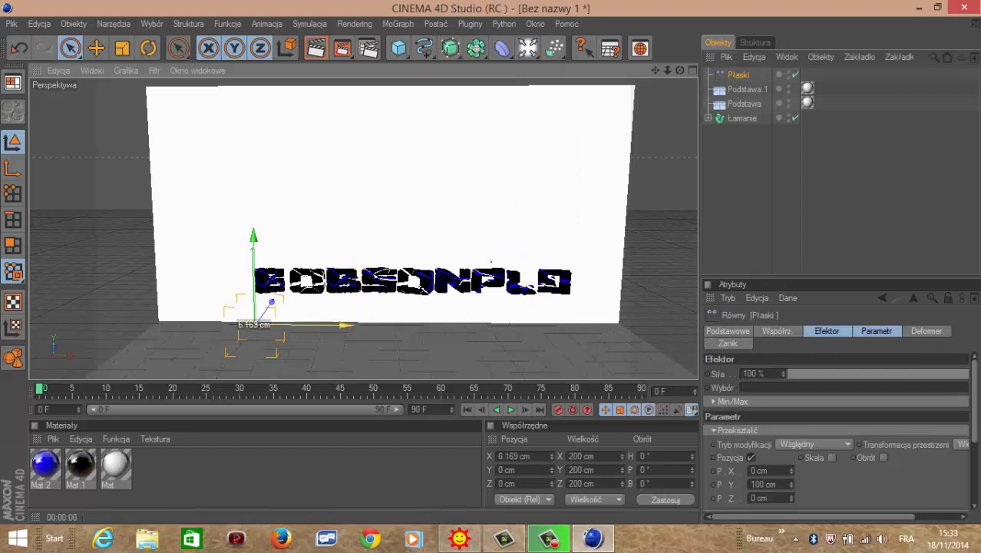
pyautogui.moveTo(341, 324)
pyautogui.mouseDown()
pyautogui.moveTo(527, 324)
pyautogui.moveTo(153, 324)
pyautogui.moveTo(344, 325)
pyautogui.mouseUp()
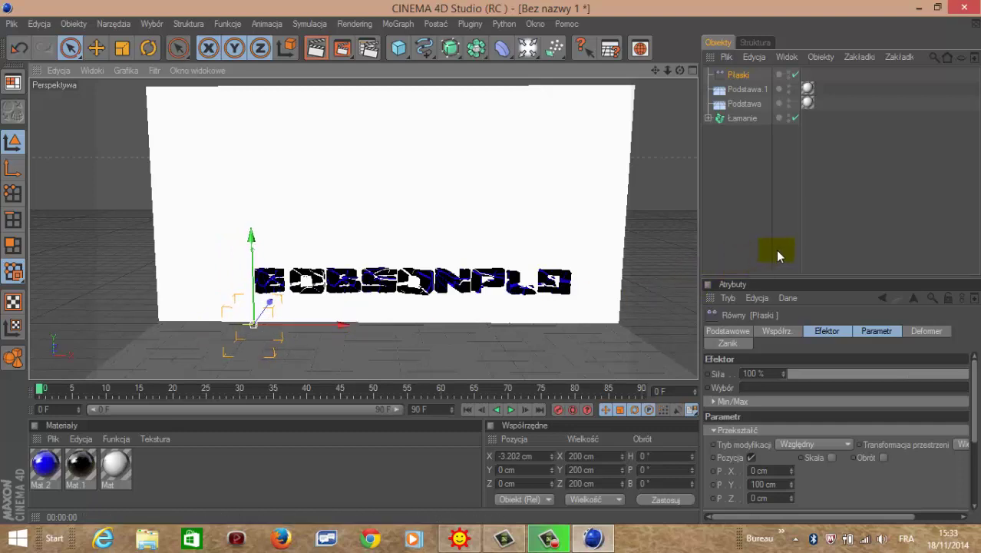
# Set the Płaski effector's heading rotation to 90° and its transform mode to Bezwzględny (absolute).
pyautogui.click(774, 331)
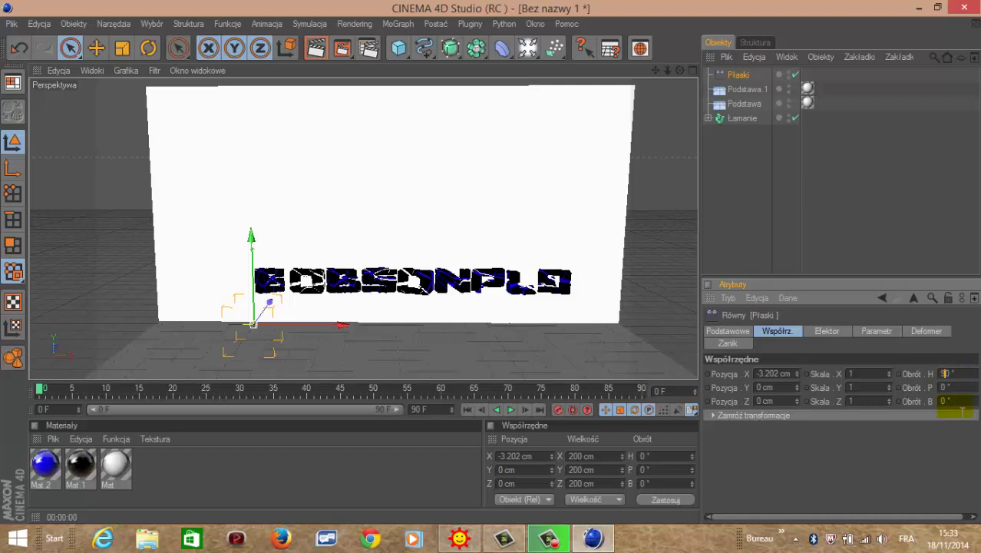
pyautogui.click(835, 332)
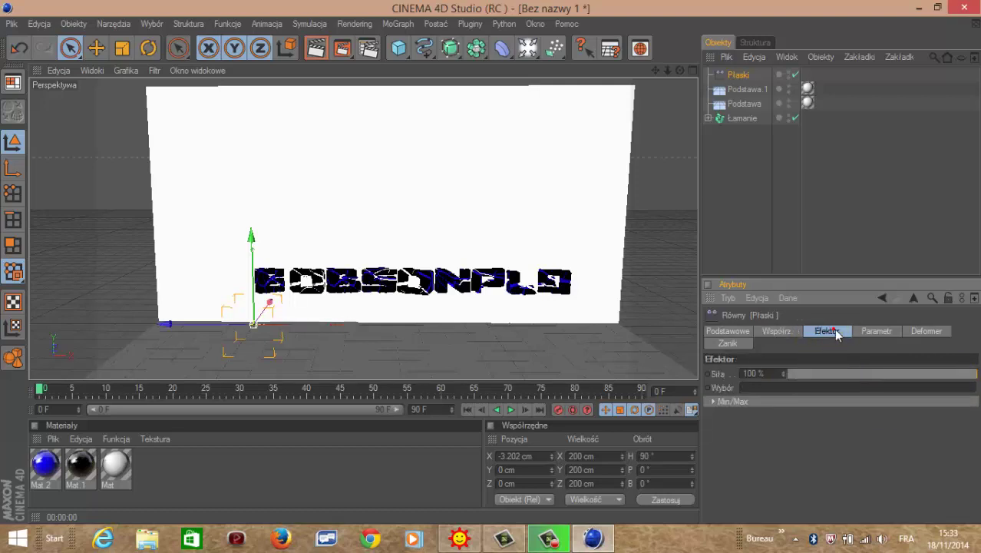
pyautogui.click(879, 332)
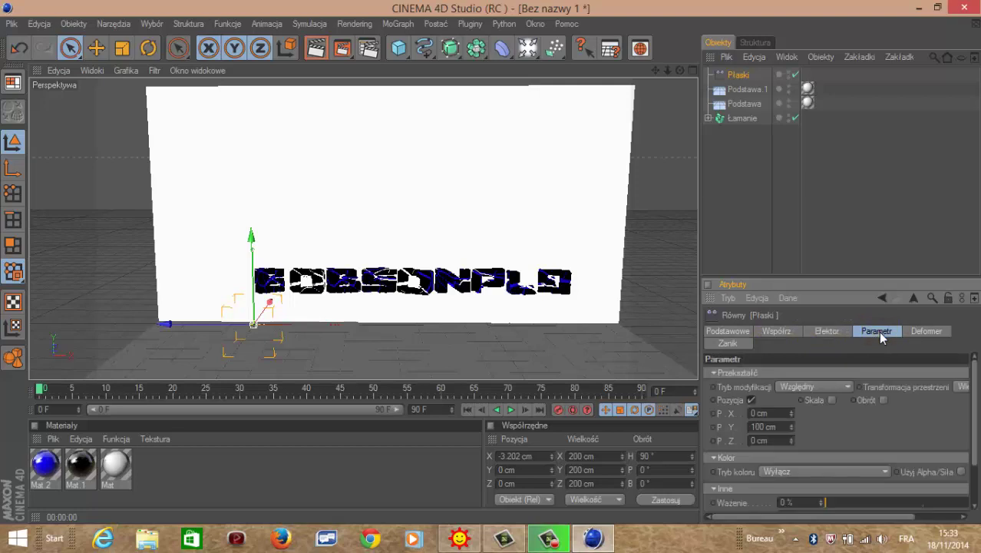
pyautogui.click(847, 387)
pyautogui.click(843, 411)
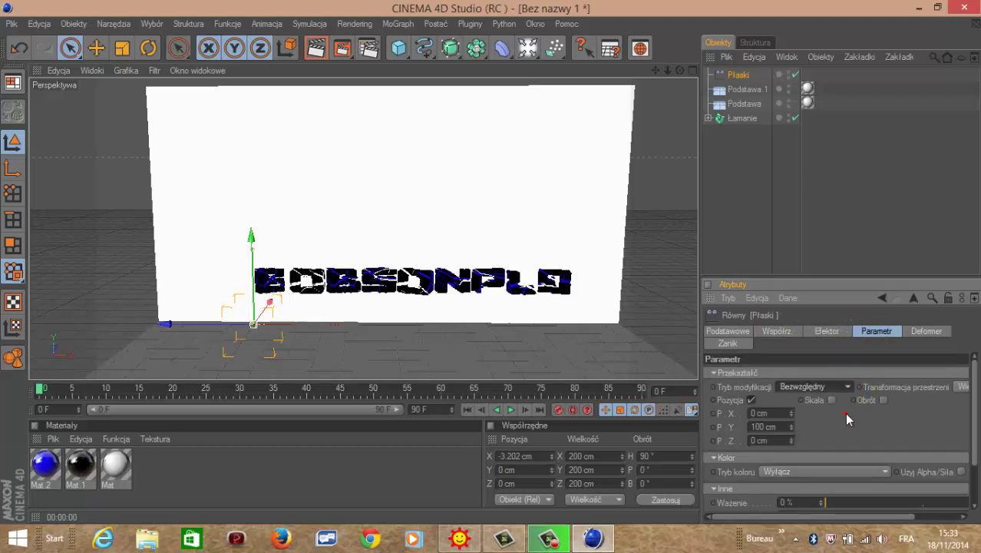
# Enable scale and rotation for the Płaski effector, turn on uniform scale, and set P.Y to 0 cm.
pyautogui.click(831, 400)
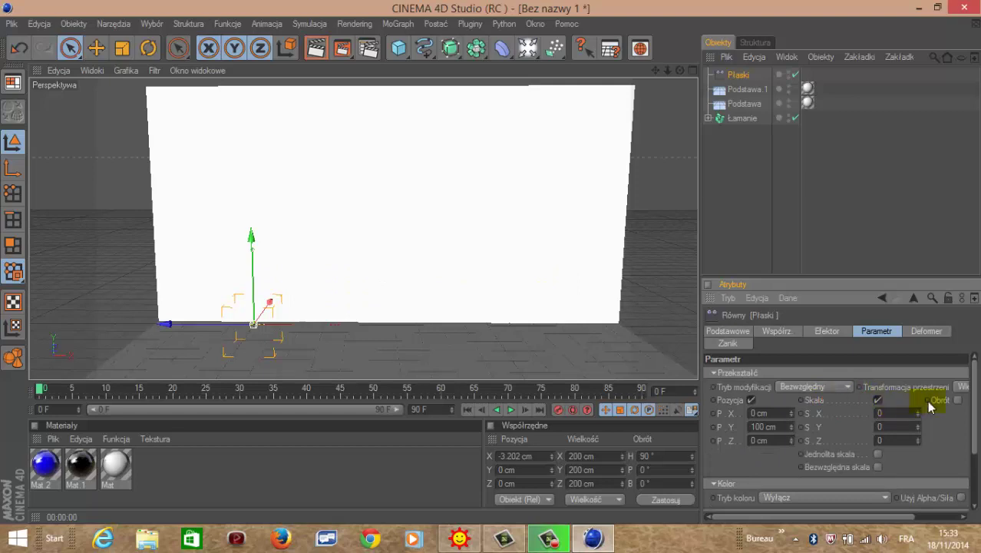
pyautogui.click(958, 401)
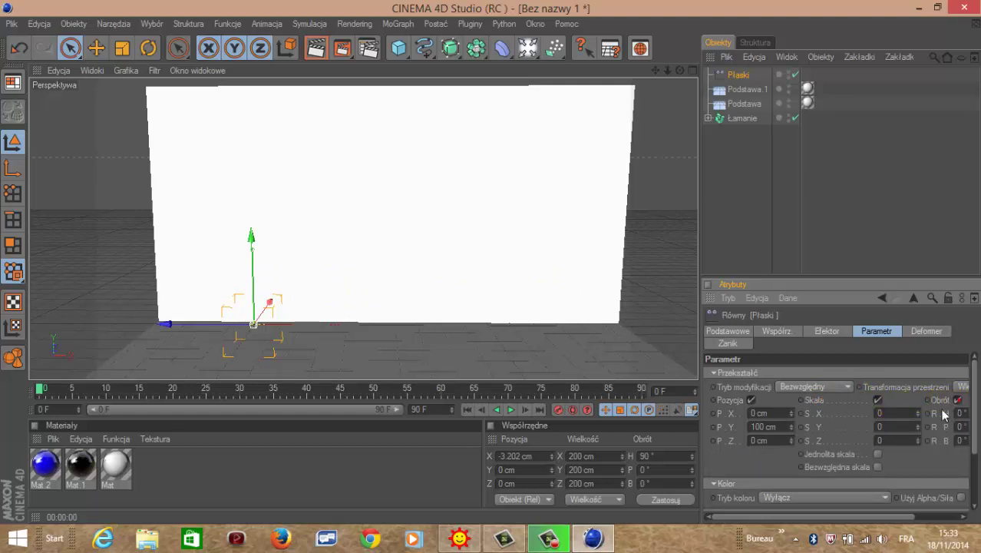
pyautogui.click(877, 454)
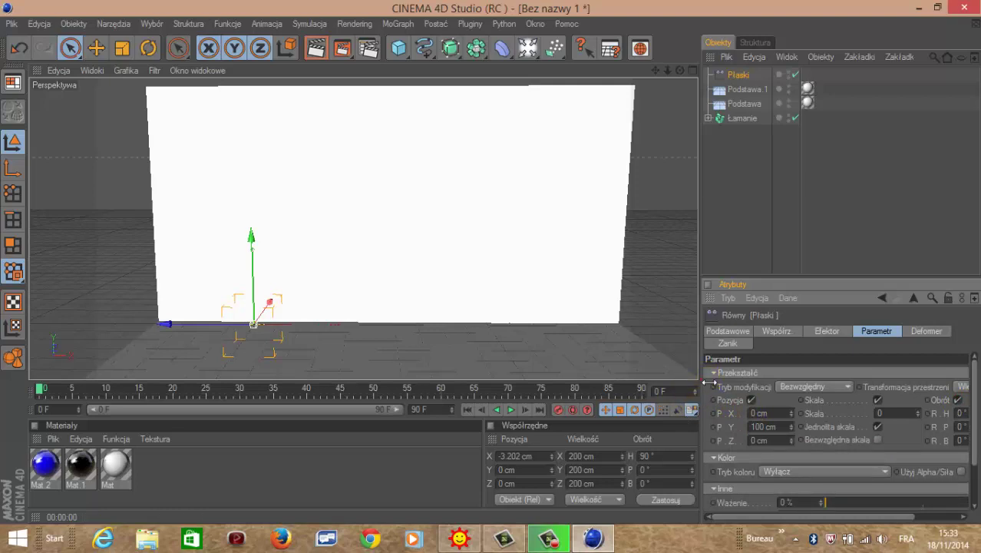
pyautogui.moveTo(700, 376); pyautogui.dragTo(608, 380)
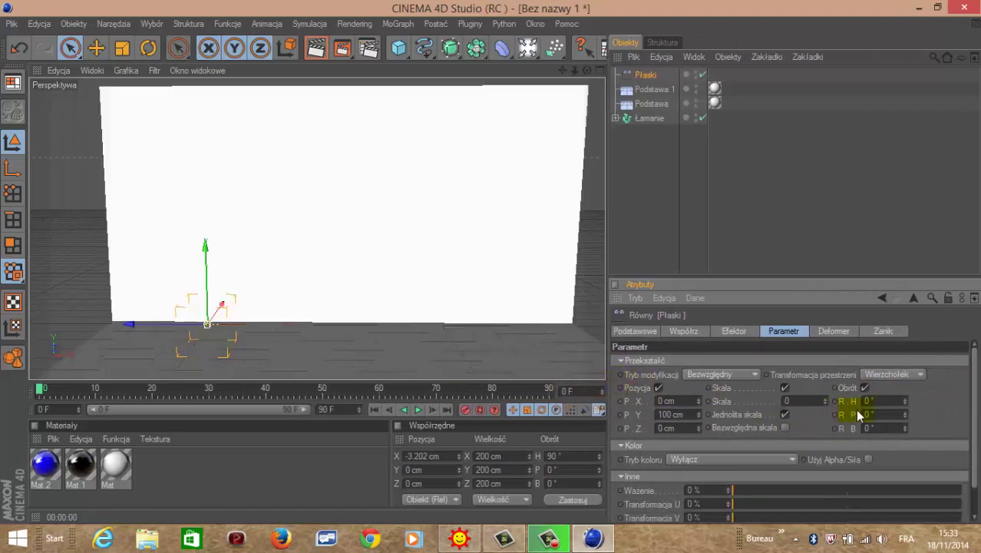
pyautogui.click(665, 413)
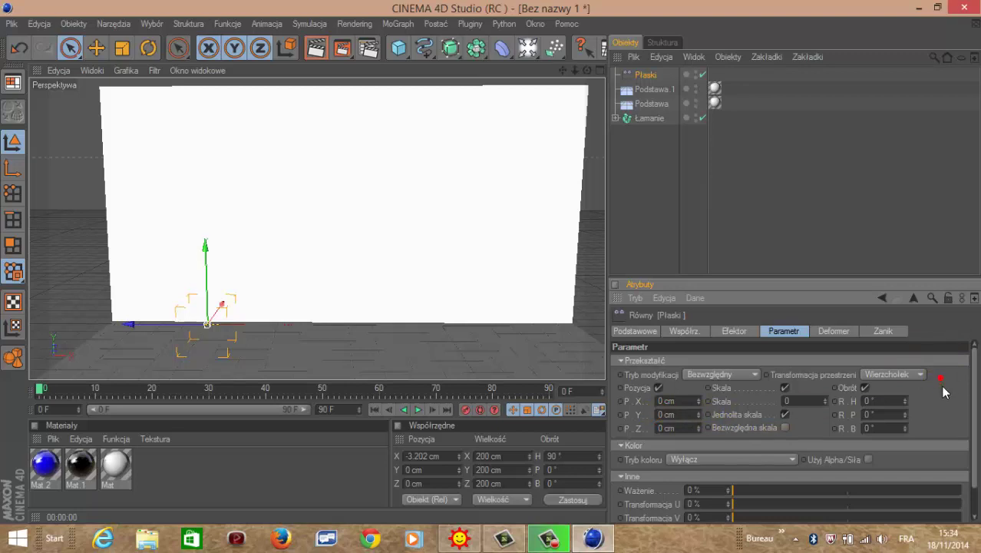
# Give the Płaski effector a Liniowy (linear) falloff shape with the falloff amount at 100%.
pyautogui.click(848, 333)
pyautogui.click(883, 331)
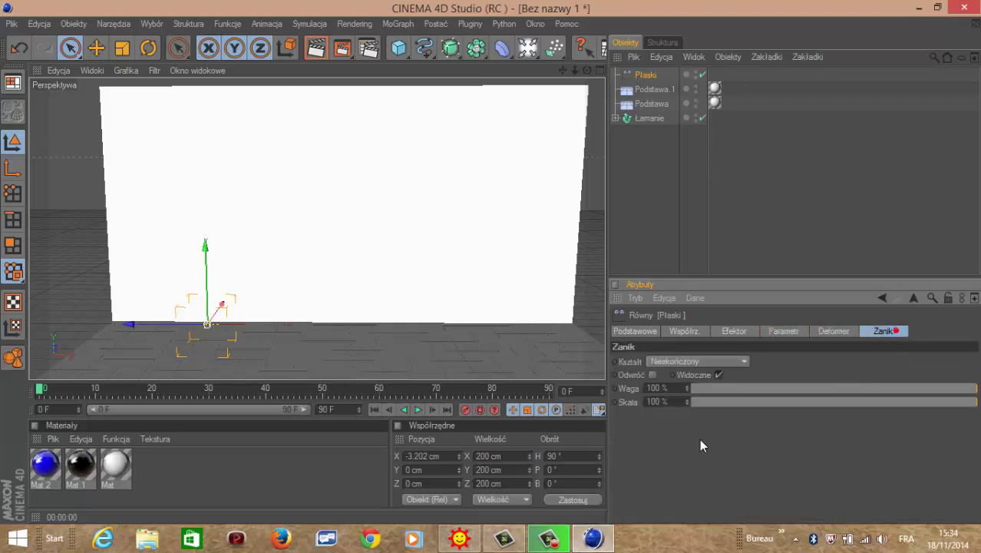
pyautogui.click(722, 360)
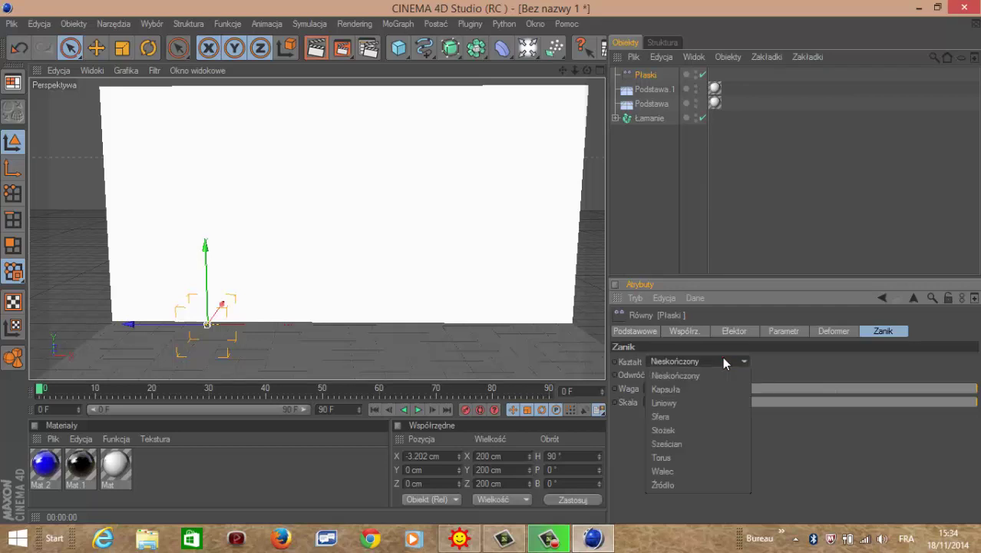
pyautogui.click(727, 401)
pyautogui.moveTo(859, 462); pyautogui.dragTo(977, 478)
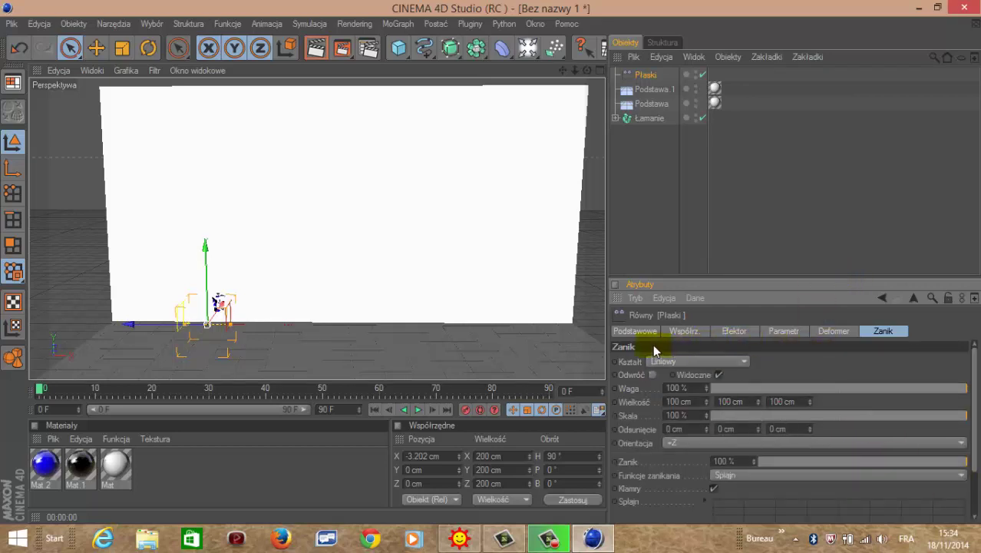
pyautogui.click(668, 330)
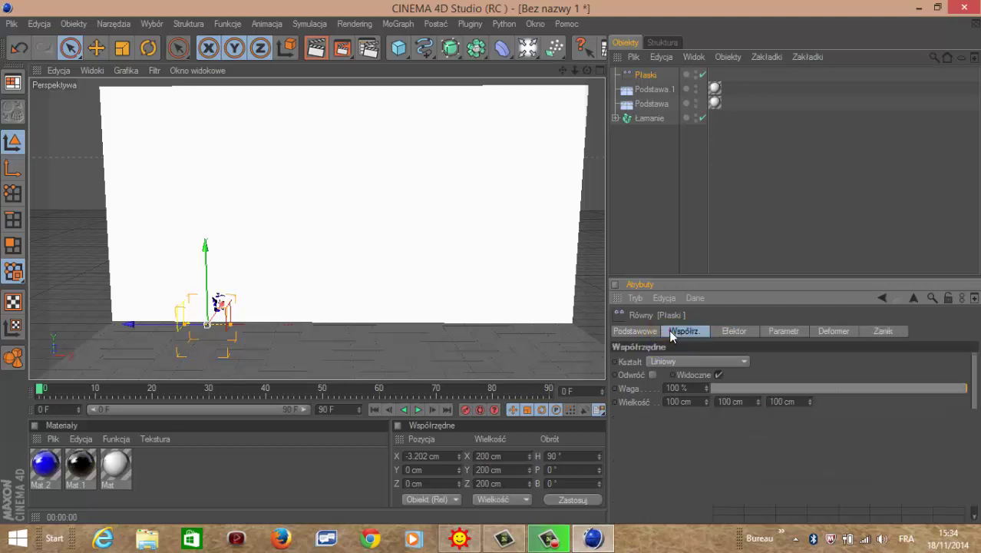
pyautogui.click(739, 332)
pyautogui.click(784, 330)
pyautogui.click(837, 331)
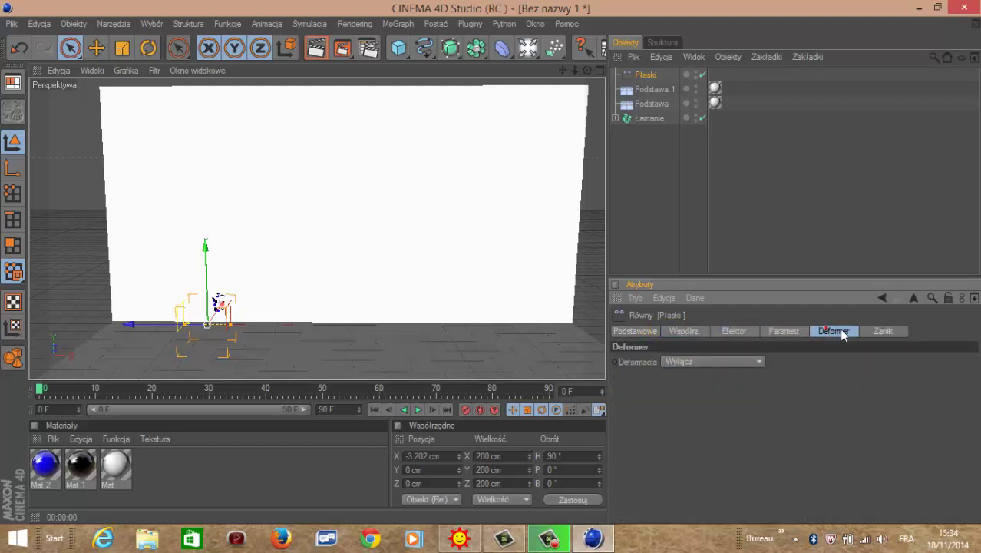
pyautogui.click(864, 330)
pyautogui.click(784, 332)
pyautogui.click(747, 329)
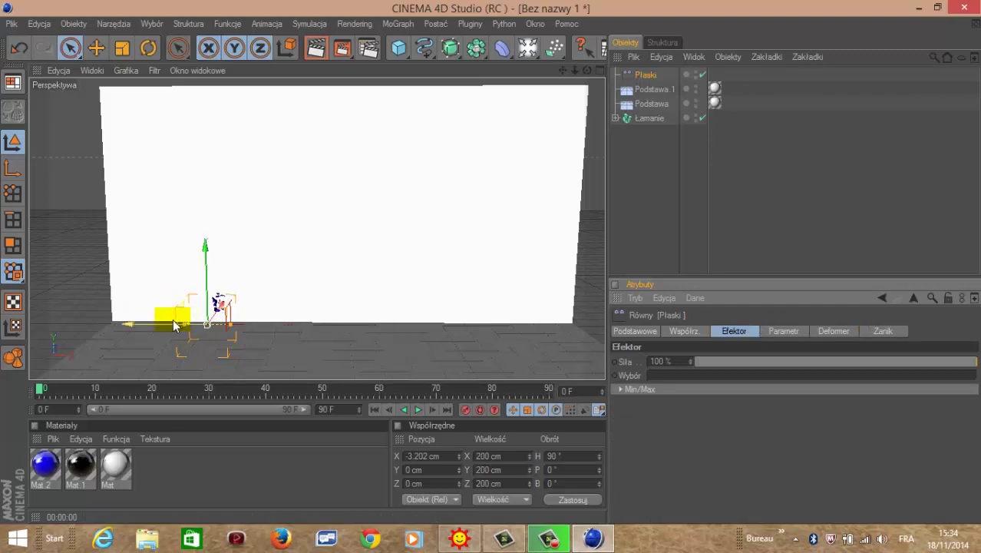
# Move the Płaski effector to about X -203 cm, in front of the first letter, and set its uniform scale to 3.1.
pyautogui.moveTo(159, 321); pyautogui.dragTo(81, 323)
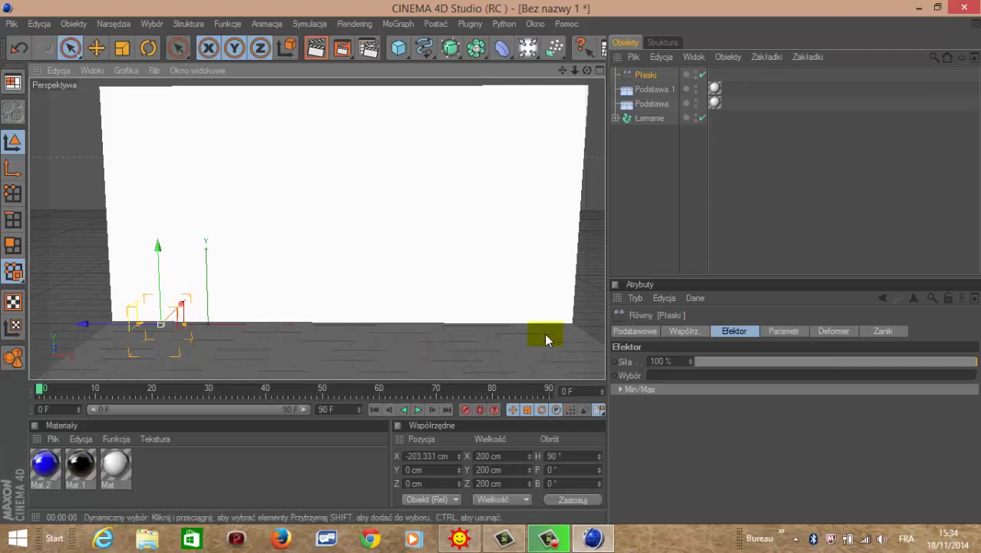
pyautogui.click(783, 331)
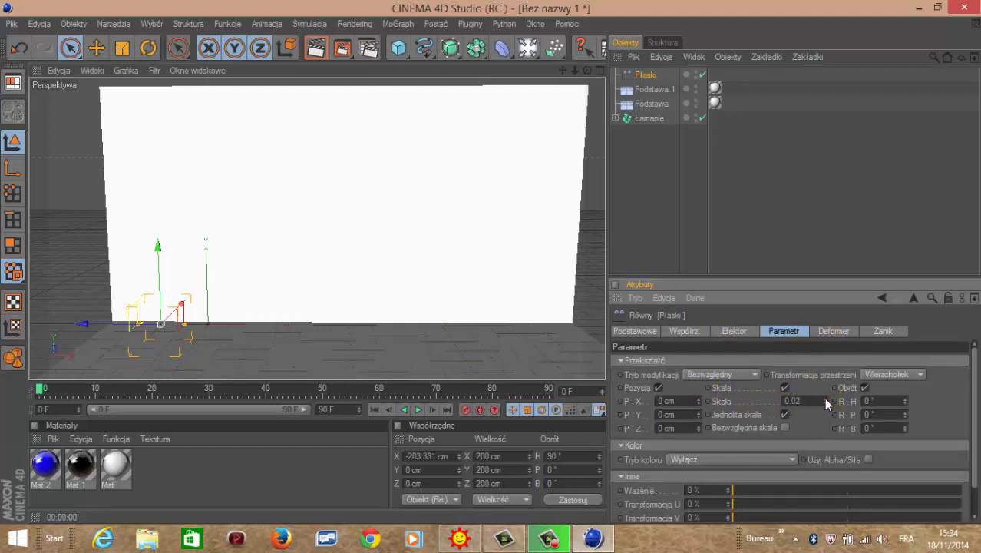
pyautogui.moveTo(823, 398); pyautogui.dragTo(824, 398)
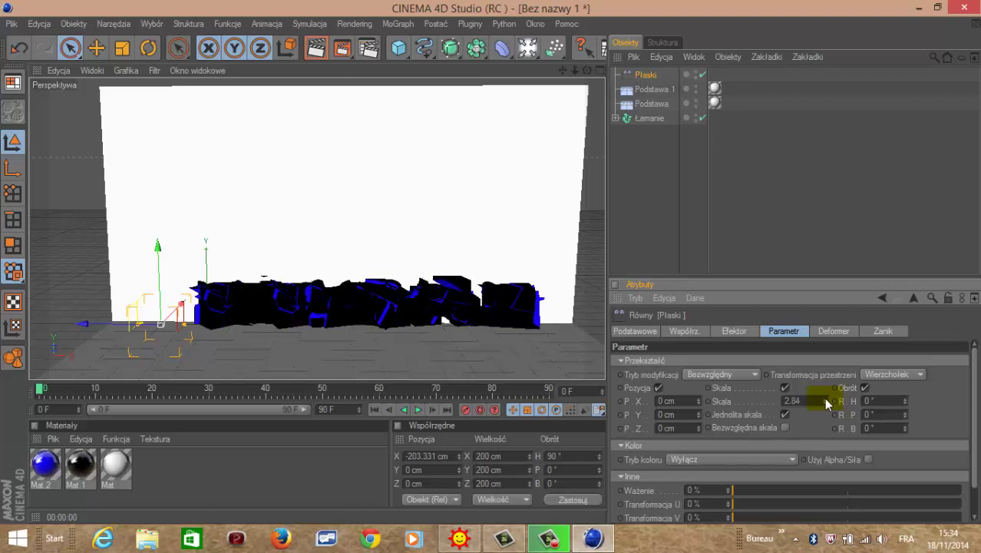
pyautogui.moveTo(825, 399); pyautogui.dragTo(825, 399)
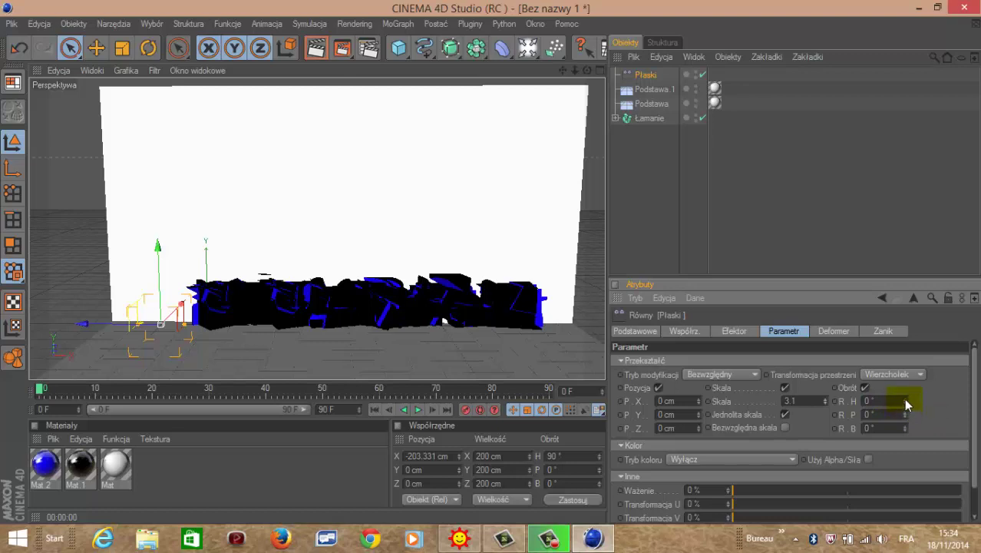
# Set the effector's rotation parameters to H 64°, P 57° and B 56°, and its P.Y to -34 cm.
pyautogui.moveTo(904, 399); pyautogui.dragTo(903, 398)
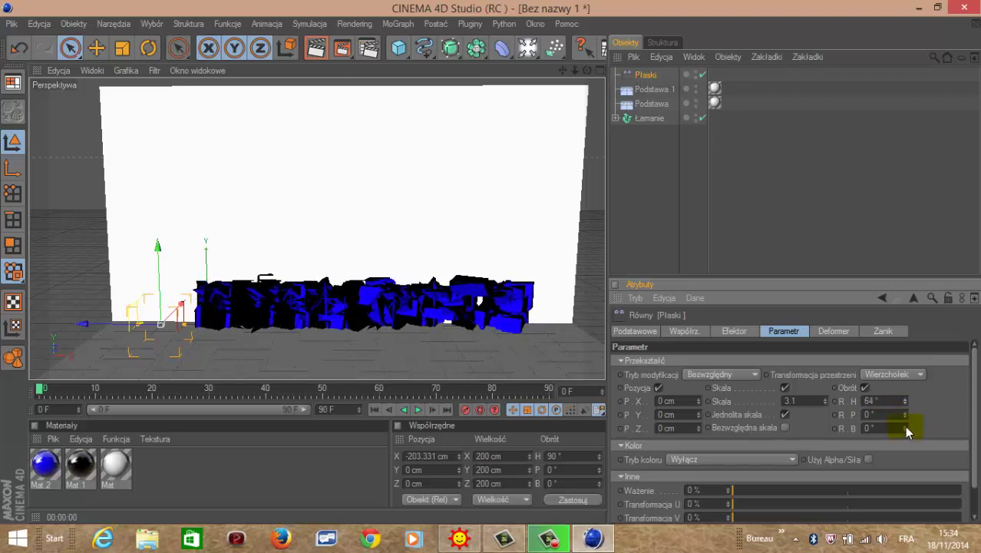
pyautogui.click(906, 413)
pyautogui.moveTo(906, 412); pyautogui.dragTo(904, 427)
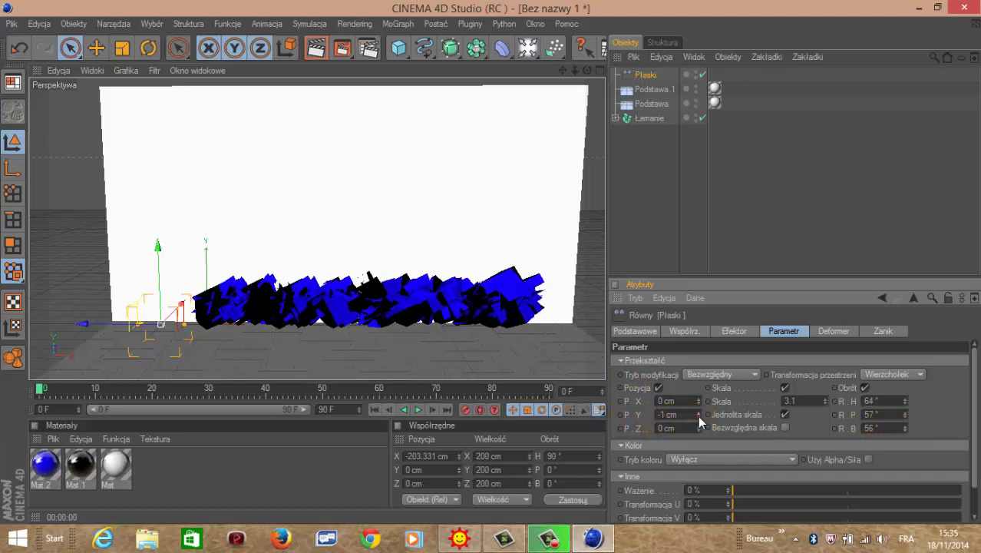
pyautogui.moveTo(698, 415); pyautogui.dragTo(698, 415)
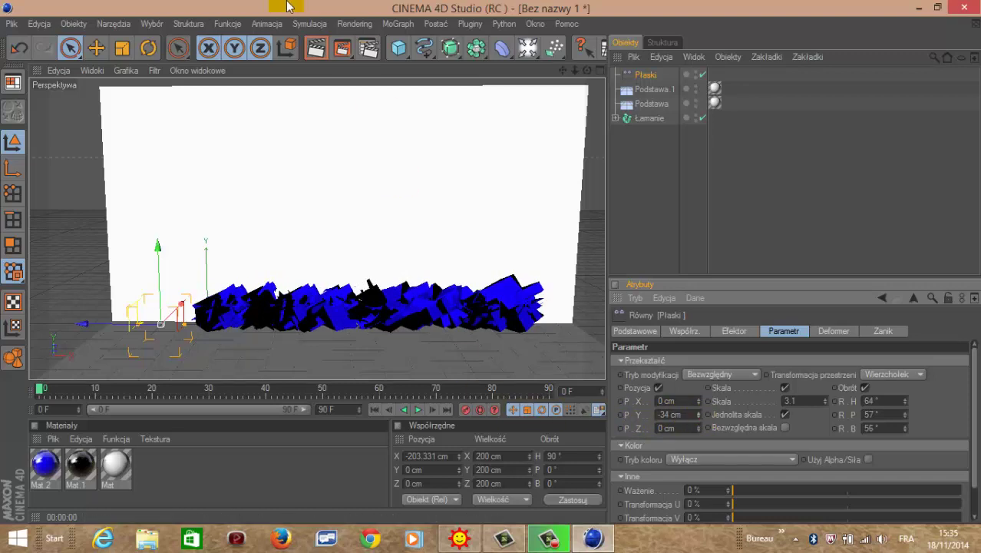
# Render a viewport preview of the scattered letter pieces and review the Łamanie and Płaski objects' settings.
pyautogui.click(315, 50)
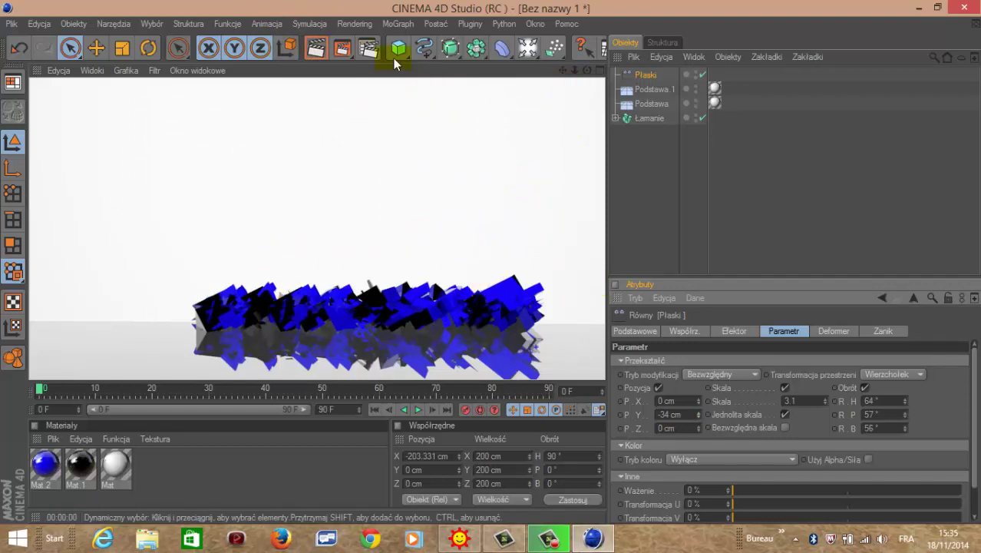
pyautogui.click(479, 112)
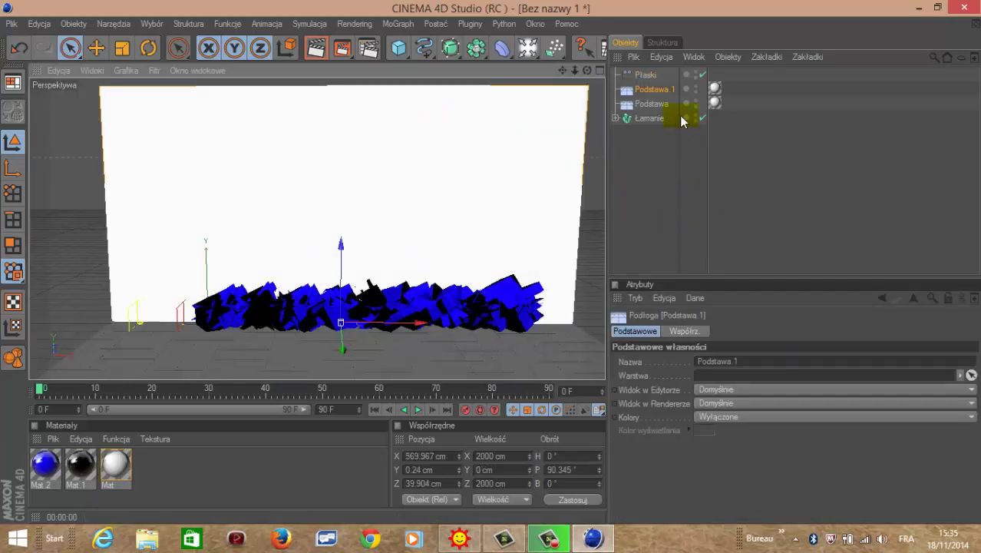
pyautogui.click(649, 118)
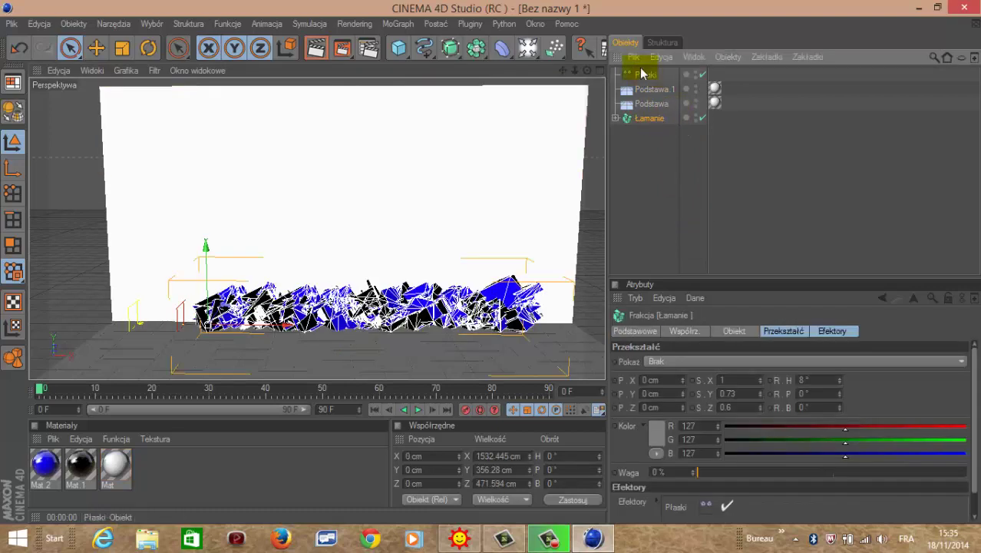
pyautogui.click(645, 74)
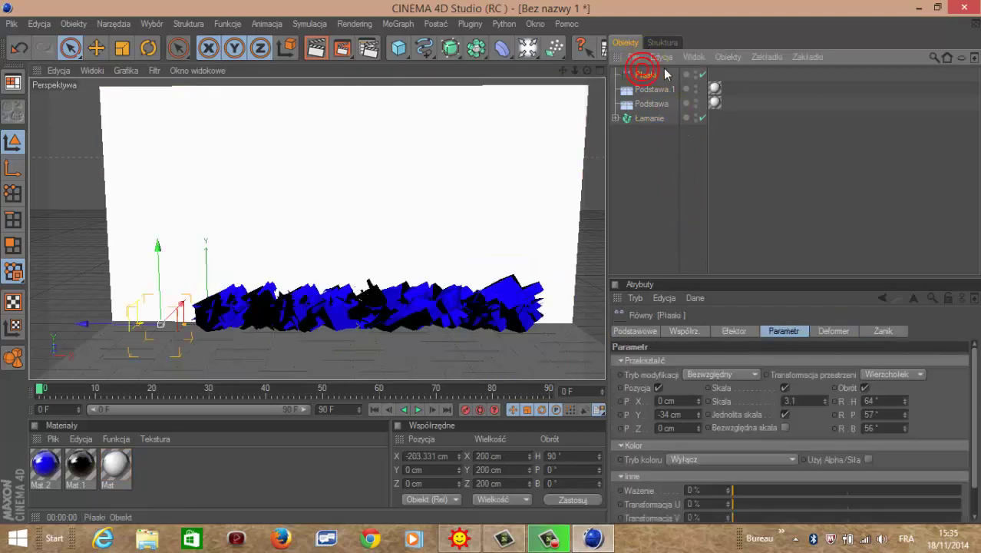
# Clear the object selection and add a Kamera object that takes the current perspective view.
pyautogui.click(662, 135)
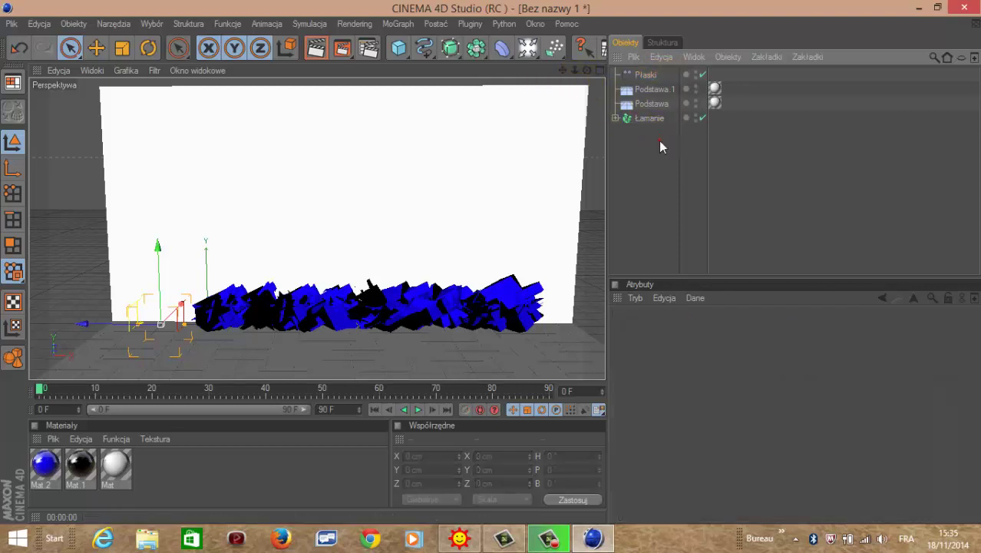
pyautogui.click(528, 52)
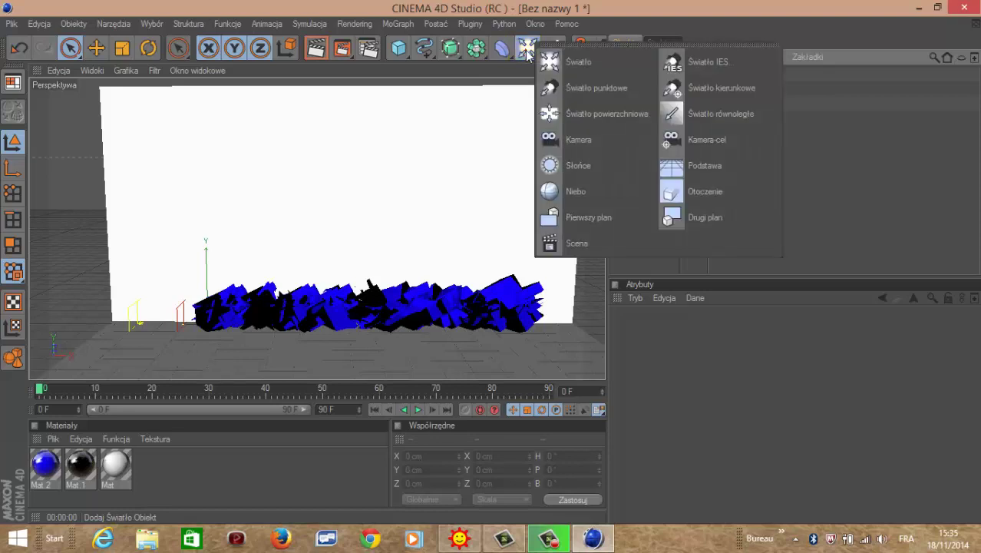
pyautogui.click(562, 139)
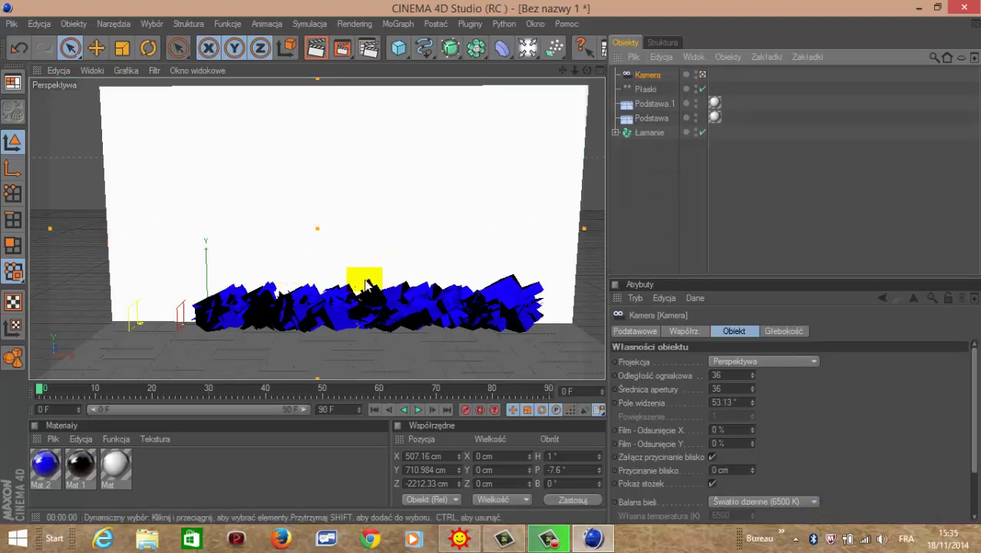
# Position the camera at about X -999, Y 406, Z -1308 cm, turned to H -27° and P -8.3°, and keyframe it at frame 0.
pyautogui.moveTo(563, 70); pyautogui.dragTo(592, 65)
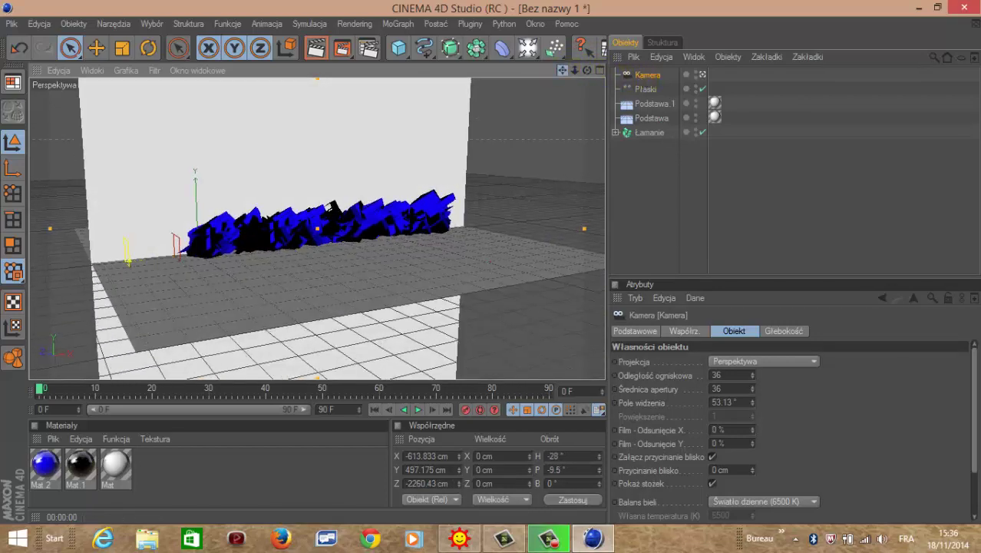
pyautogui.keyDown('alt'); pyautogui.moveTo(404, 281); pyautogui.dragTo(369, 292, button='middle'); pyautogui.keyUp('alt')
pyautogui.moveTo(562, 70); pyautogui.dragTo(559, 72)
pyautogui.scroll(2, 329, 219)
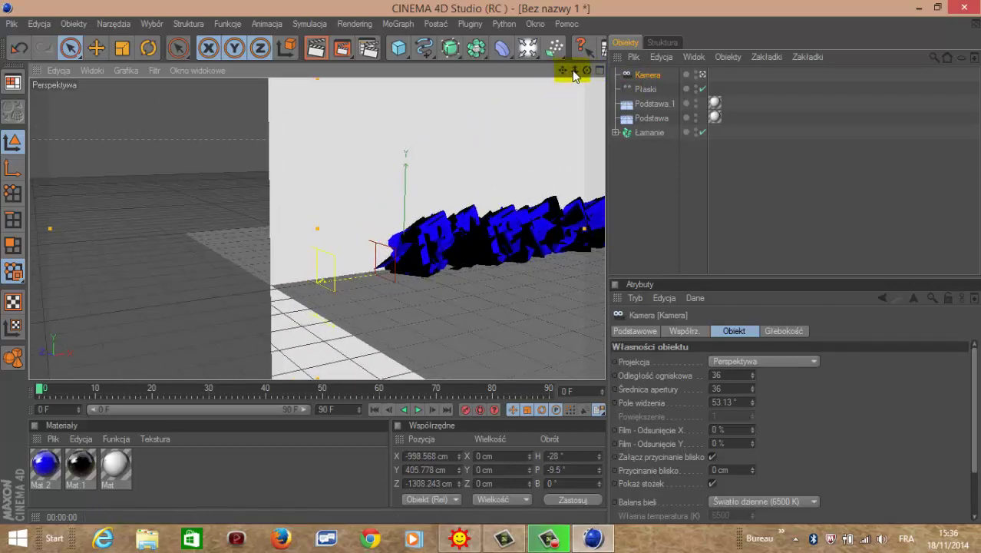
pyautogui.moveTo(586, 70); pyautogui.dragTo(467, 131)
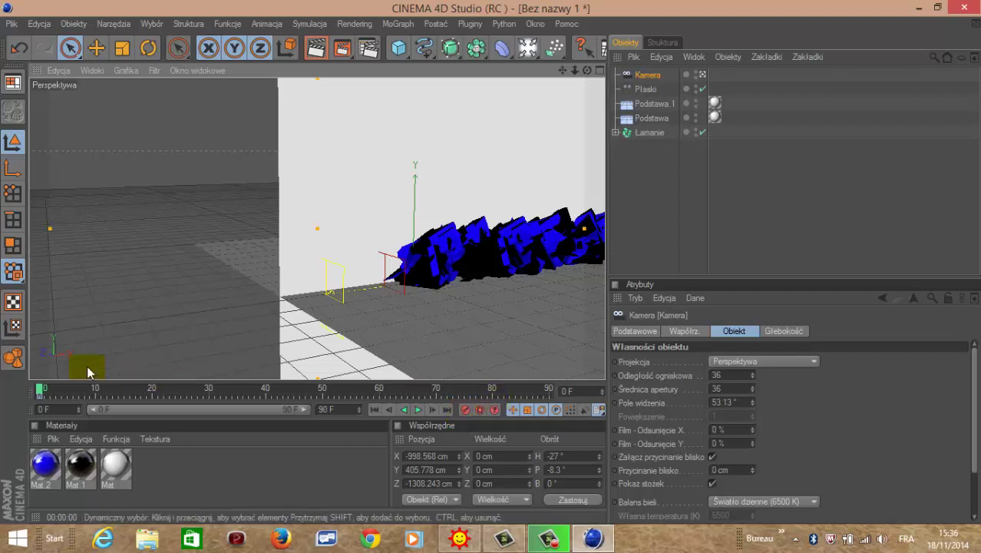
# Move the timeline to frame 50 and try to extend the visible frame range to 128 F.
pyautogui.moveTo(40, 389); pyautogui.dragTo(320, 397)
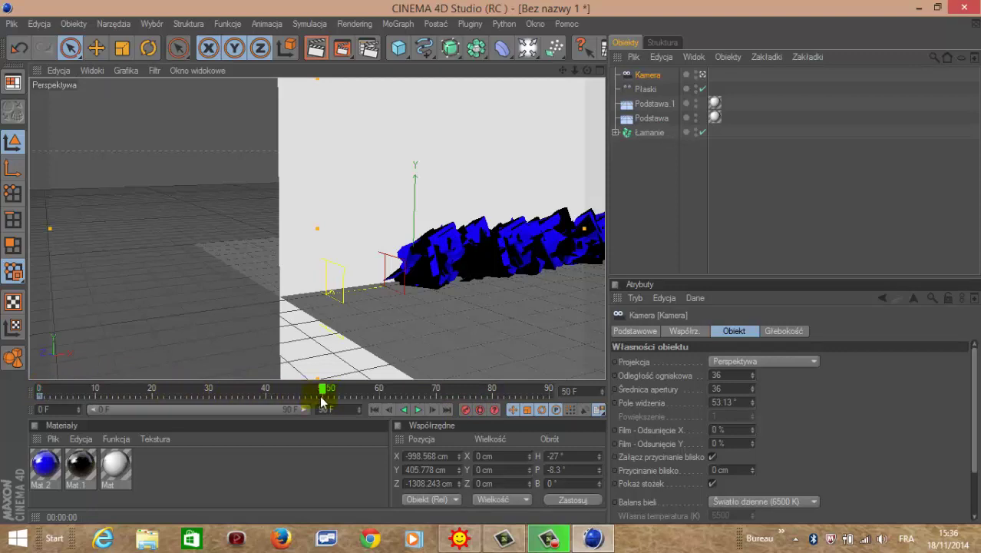
pyautogui.moveTo(322, 401); pyautogui.dragTo(323, 401)
pyautogui.moveTo(304, 421); pyautogui.dragTo(208, 410)
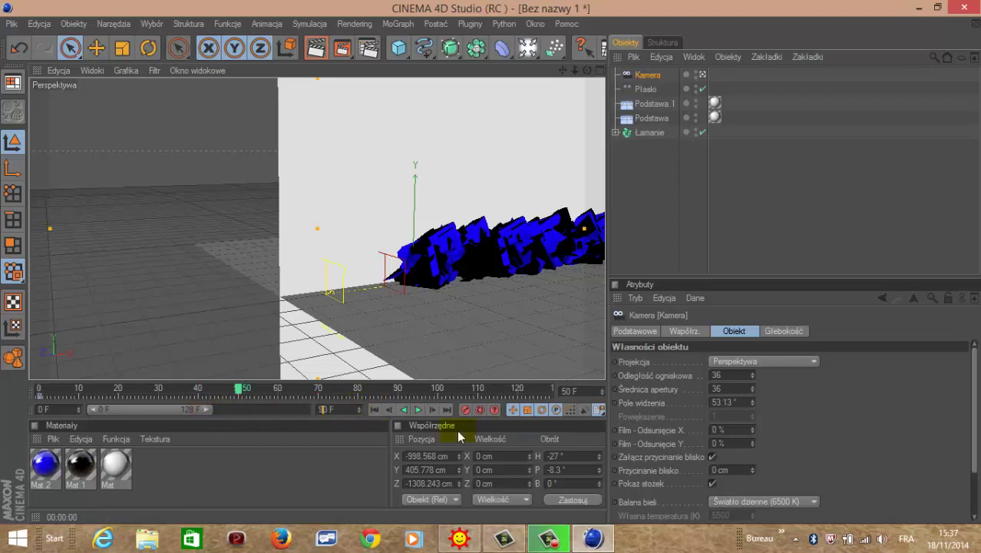
pyautogui.click(375, 452)
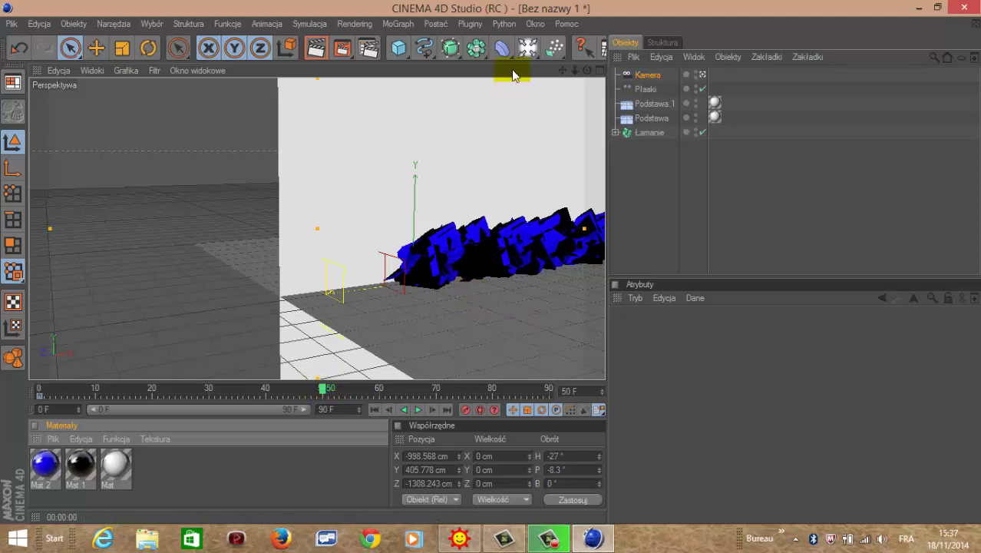
# Position the camera at about X 1917, Y 374, Z -1066 cm, turned to H 46.9° and P -8.9°, and keyframe it at frame 50.
pyautogui.moveTo(563, 70)
pyautogui.mouseDown()
pyautogui.moveTo(400, 73)
pyautogui.moveTo(559, 72)
pyautogui.mouseUp()
pyautogui.scroll(2, 535, 251)
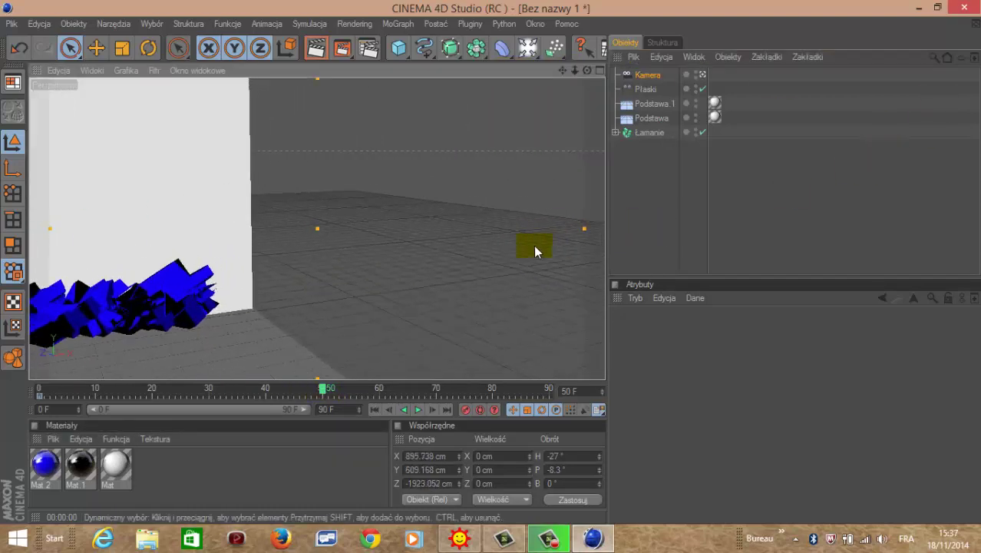
pyautogui.moveTo(587, 69); pyautogui.dragTo(542, 17)
pyautogui.moveTo(575, 70); pyautogui.dragTo(591, 99)
pyautogui.scroll(-3, 549, 178)
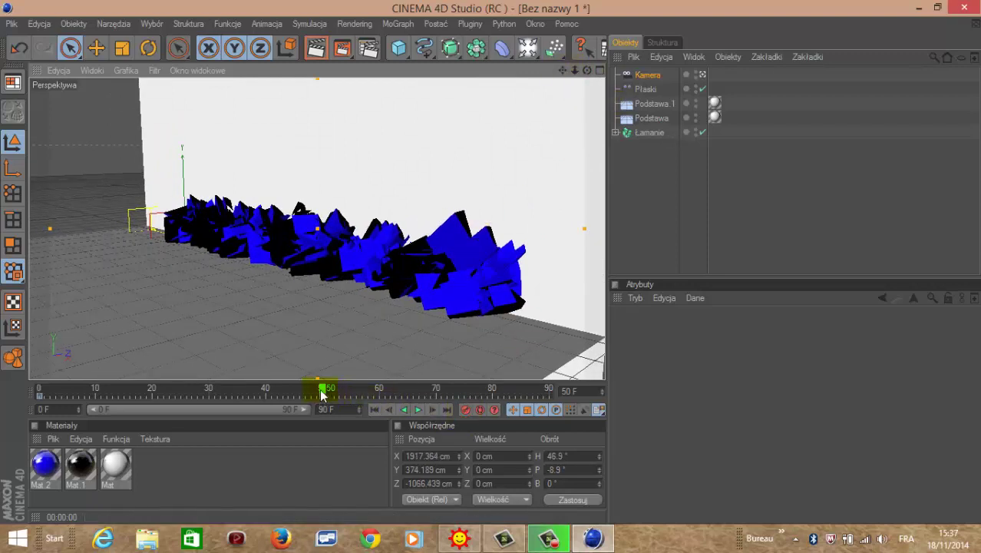
# Pull the camera back to about X 2254, Y 578, Z -1766 cm at frame 90, keyframe it, and play back the camera animation.
pyautogui.moveTo(323, 391); pyautogui.dragTo(548, 392)
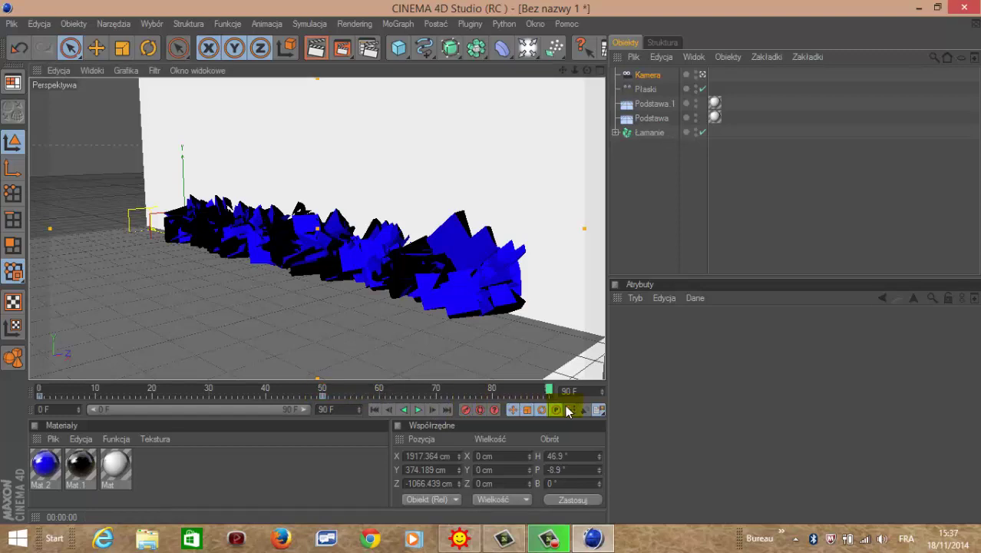
pyautogui.scroll(-5, 373, 201)
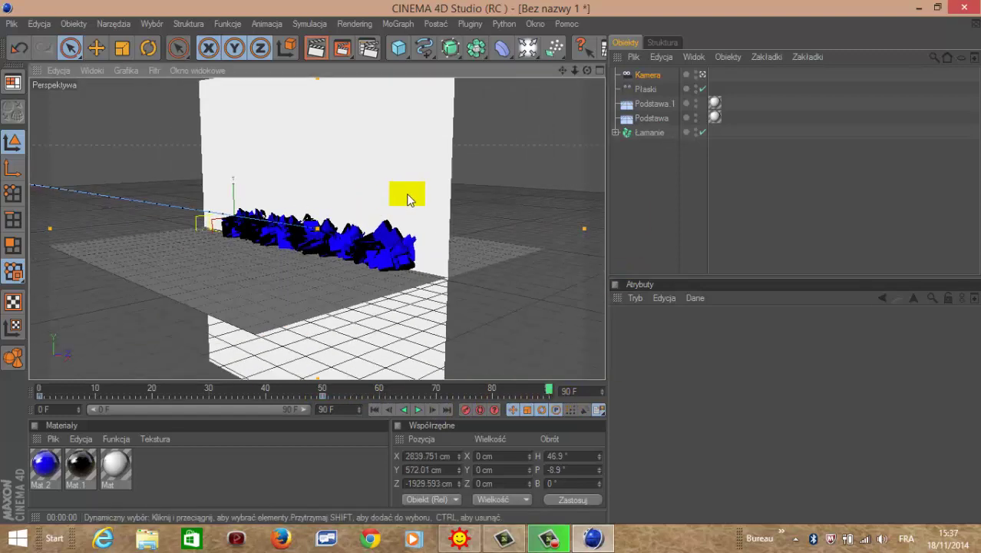
pyautogui.scroll(5, 492, 263)
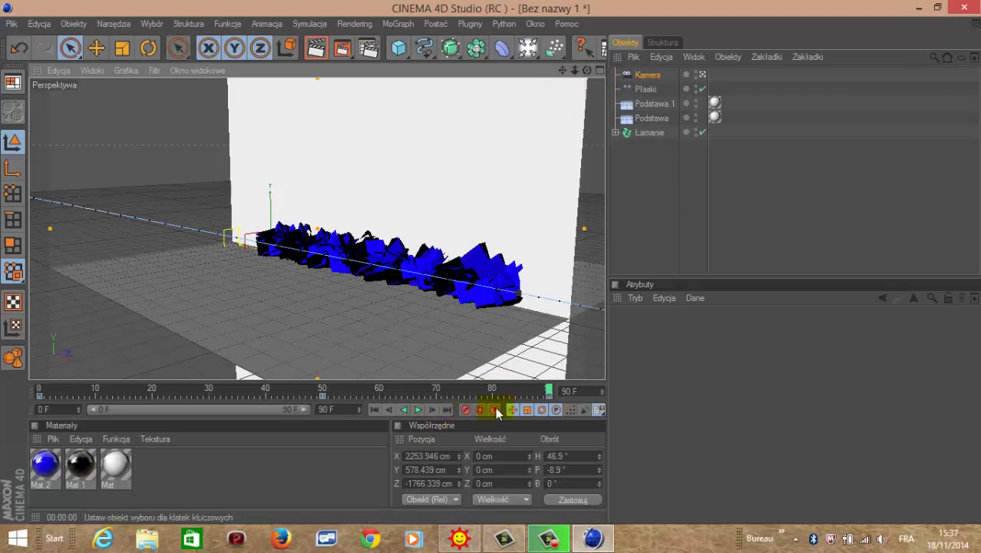
pyautogui.click(418, 410)
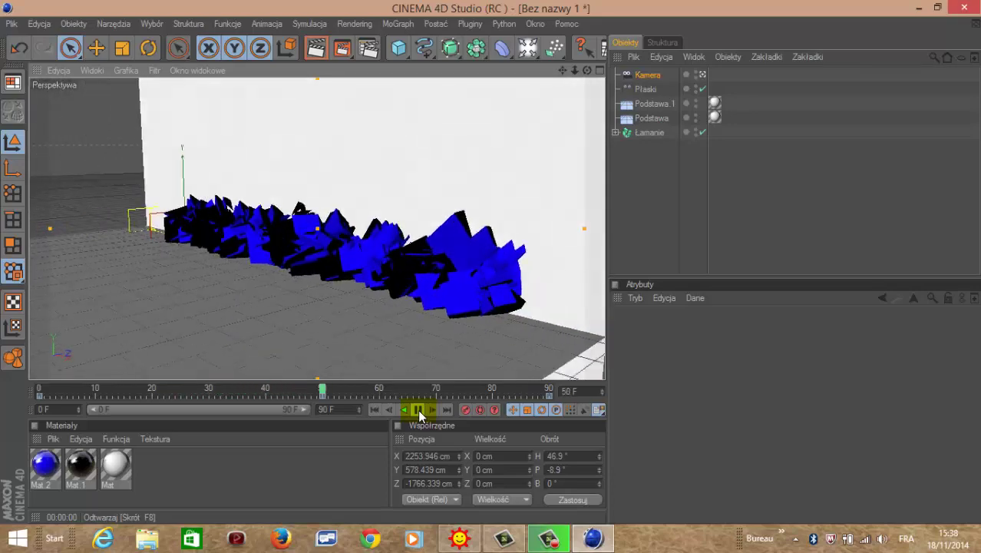
pyautogui.click(419, 409)
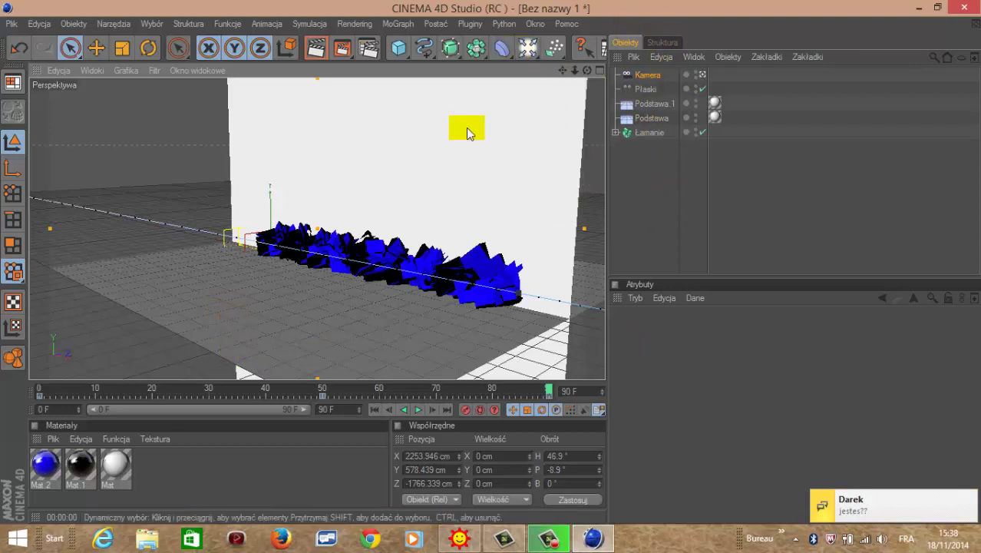
# Close the GG messenger window.
pyautogui.rightClick(459, 537)
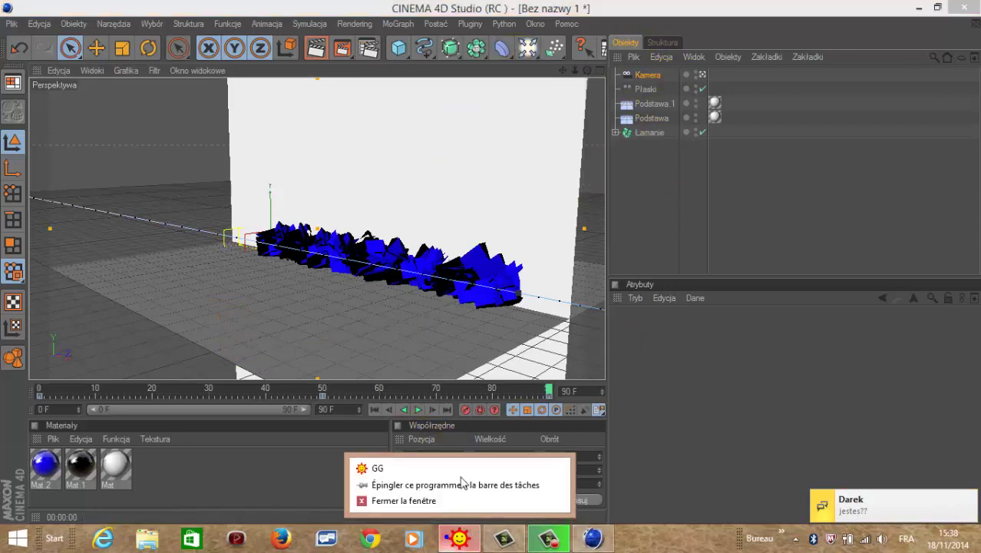
pyautogui.click(414, 501)
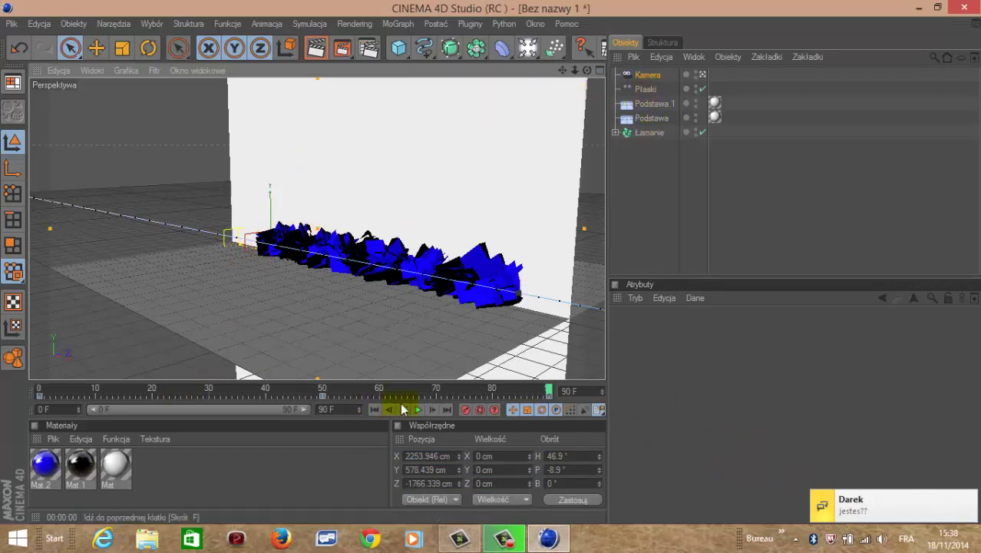
# Keyframe the Płaski effector in place at frame 0 and past the end of the text at about X 1456 cm at frames 50 and 90.
pyautogui.moveTo(548, 390); pyautogui.dragTo(11, 396)
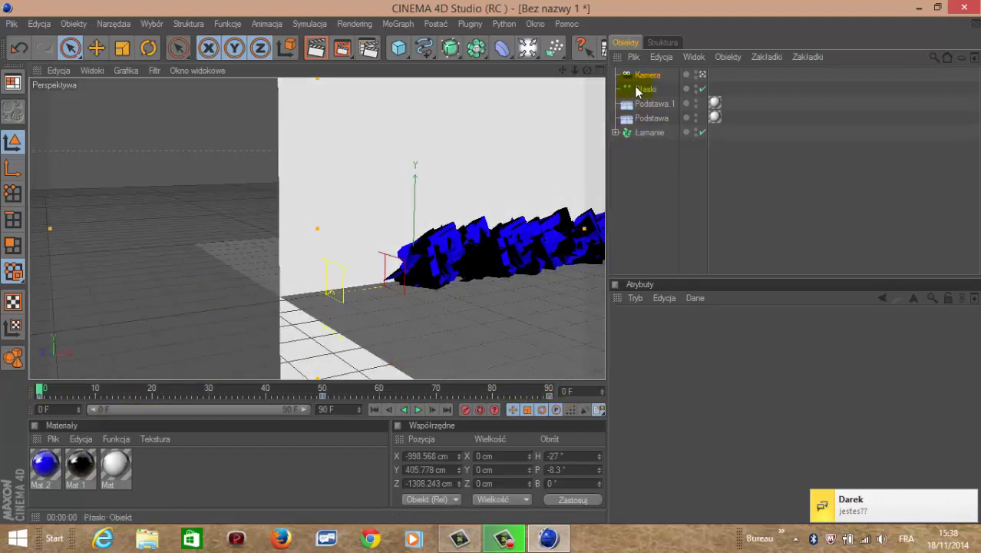
pyautogui.click(644, 92)
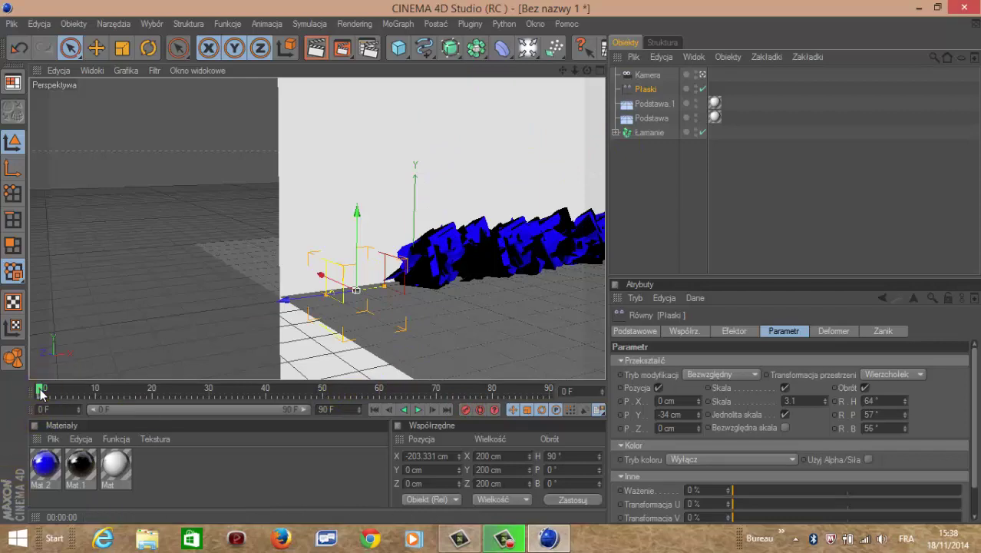
pyautogui.moveTo(38, 388); pyautogui.dragTo(326, 394)
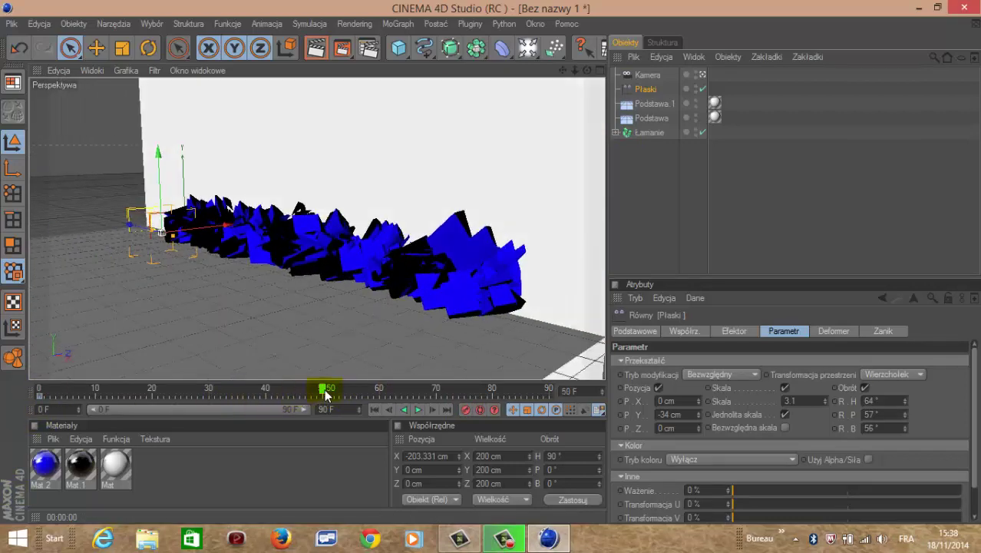
pyautogui.moveTo(143, 233); pyautogui.dragTo(223, 222)
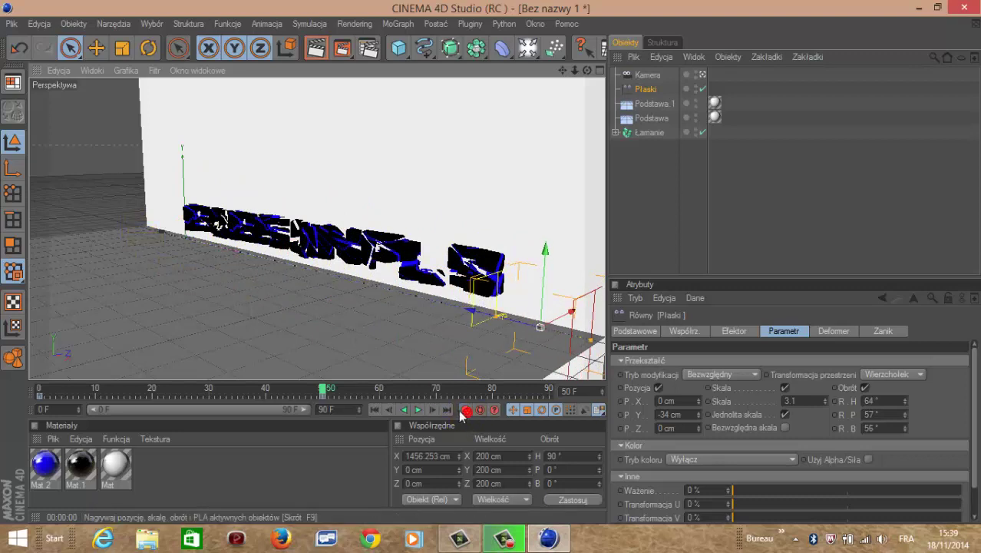
pyautogui.moveTo(335, 399); pyautogui.dragTo(549, 393)
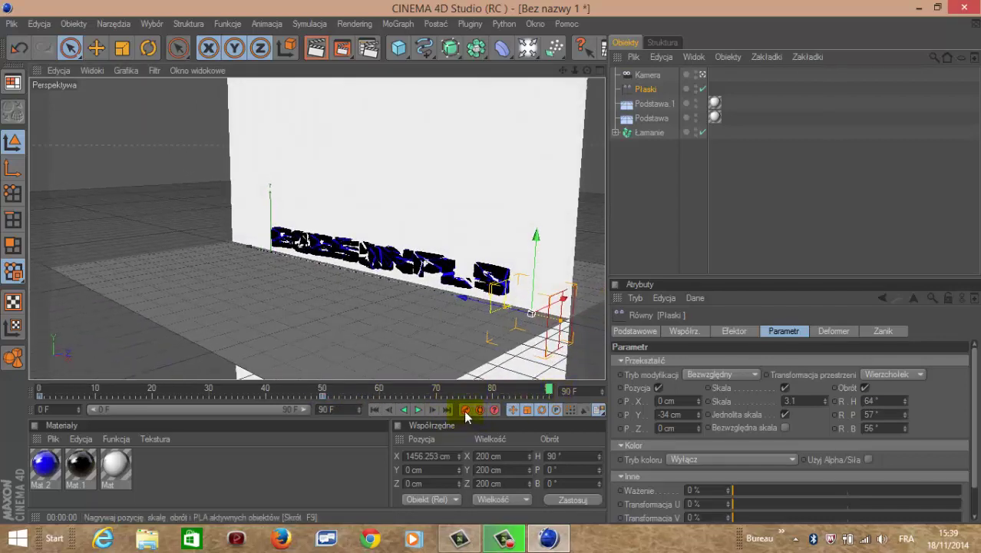
# Play back the letter assembly with the camera movement, rewind, and go to frame 50.
pyautogui.click(418, 412)
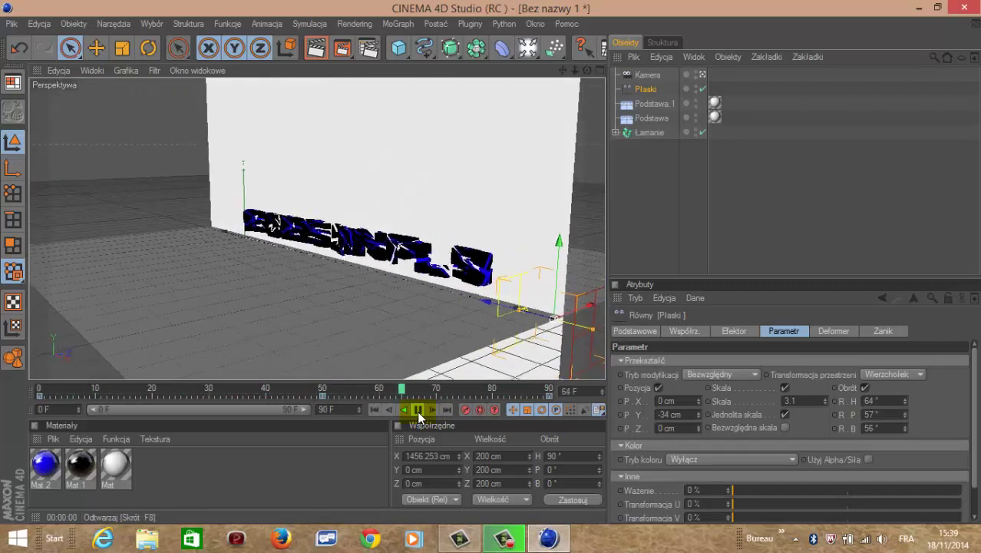
pyautogui.click(418, 412)
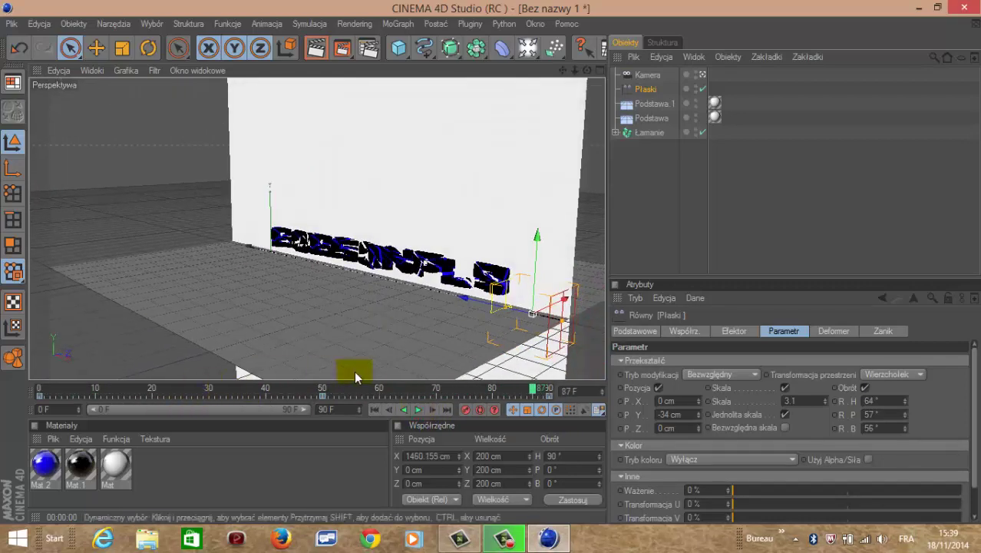
pyautogui.moveTo(532, 390); pyautogui.dragTo(29, 397)
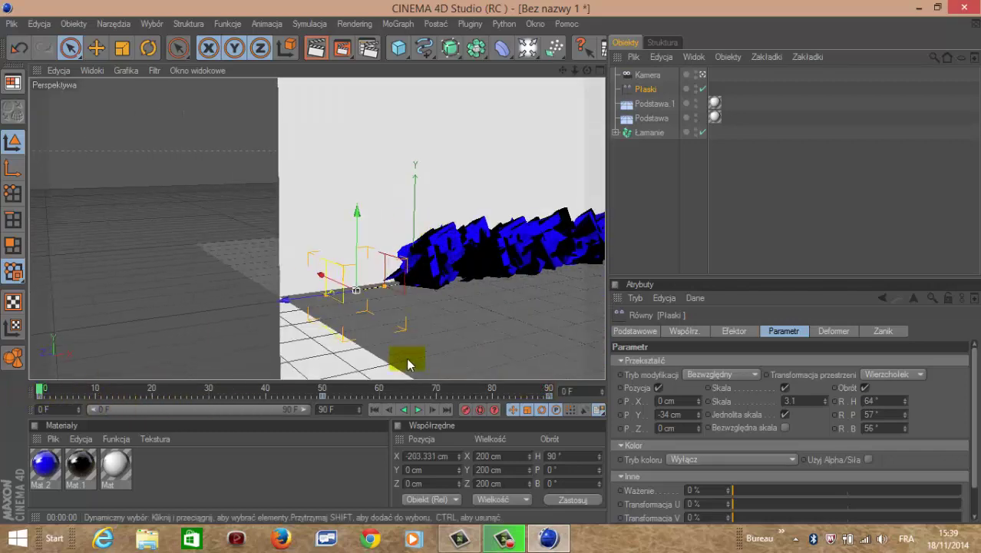
pyautogui.click(326, 392)
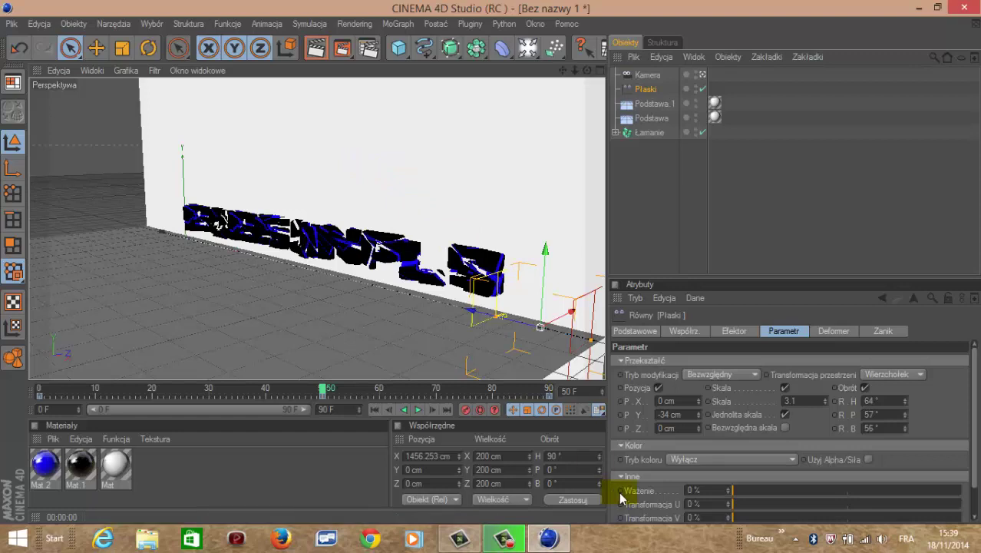
pyautogui.click(628, 216)
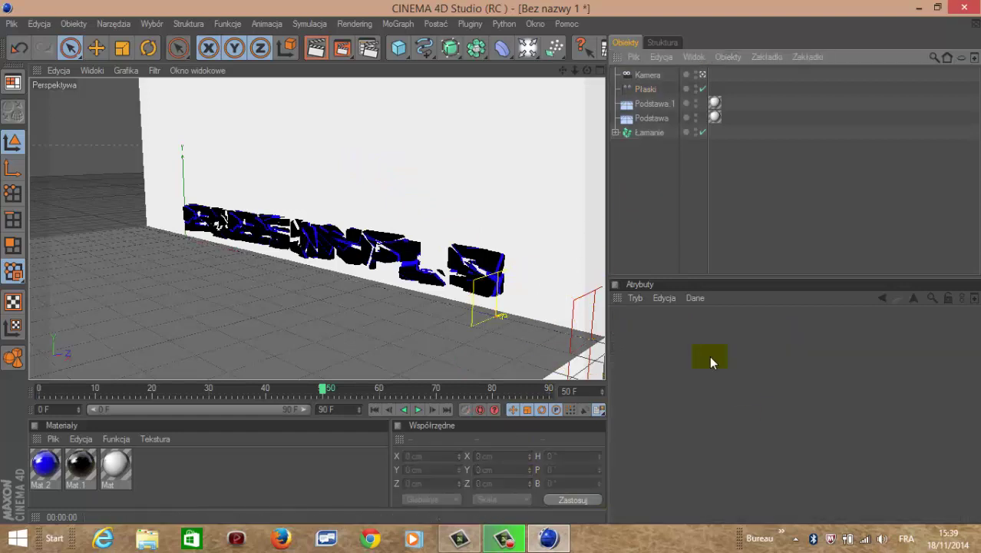
pyautogui.click(398, 24)
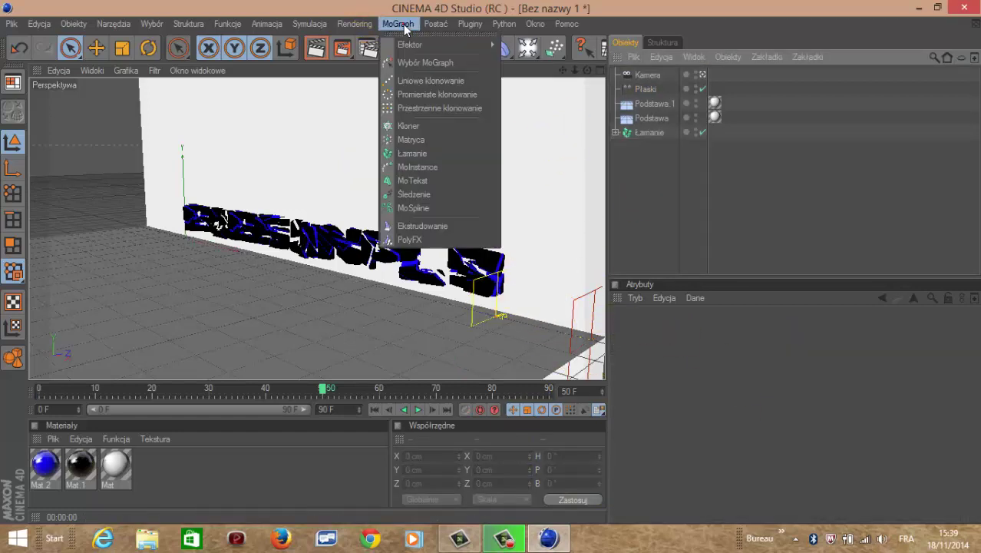
pyautogui.click(418, 140)
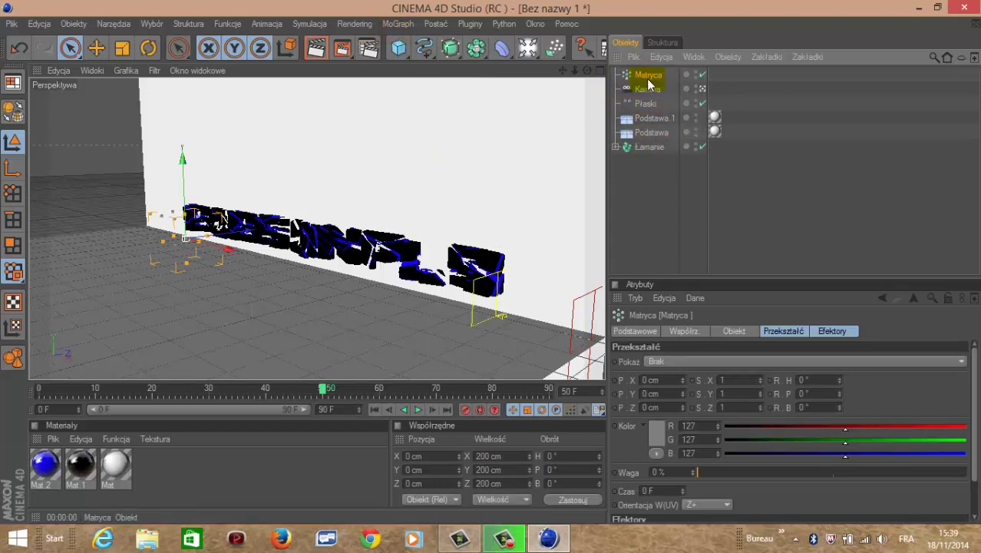
pyautogui.press('Delete')
# Add a MoTekst object and move it in front of the fractured letters, to about Z -156 cm.
pyautogui.click(398, 24)
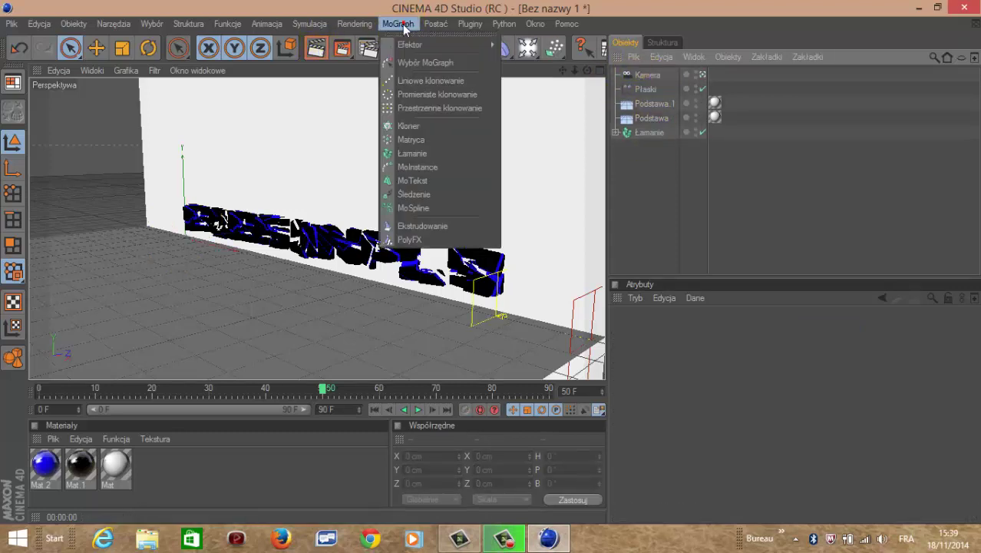
pyautogui.click(449, 181)
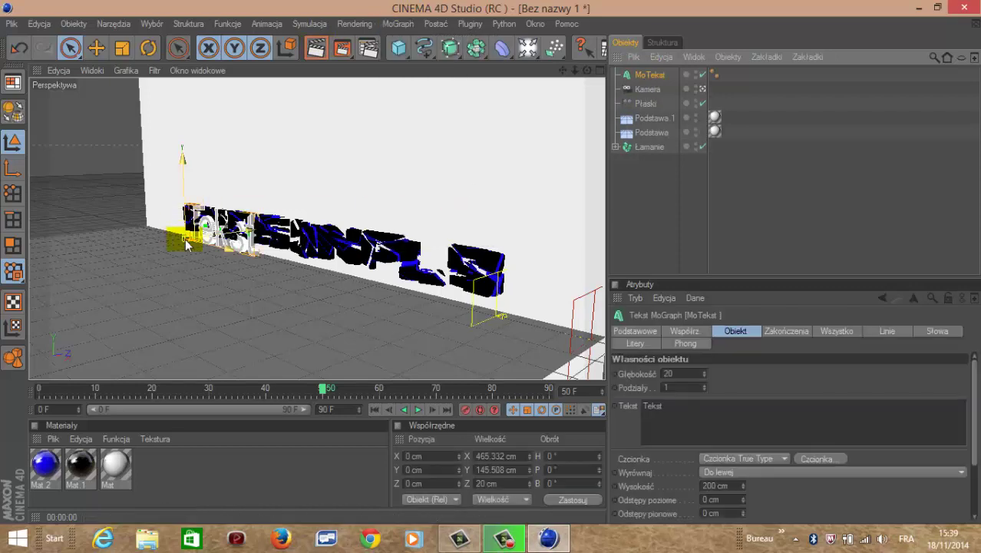
pyautogui.moveTo(205, 255); pyautogui.dragTo(168, 253)
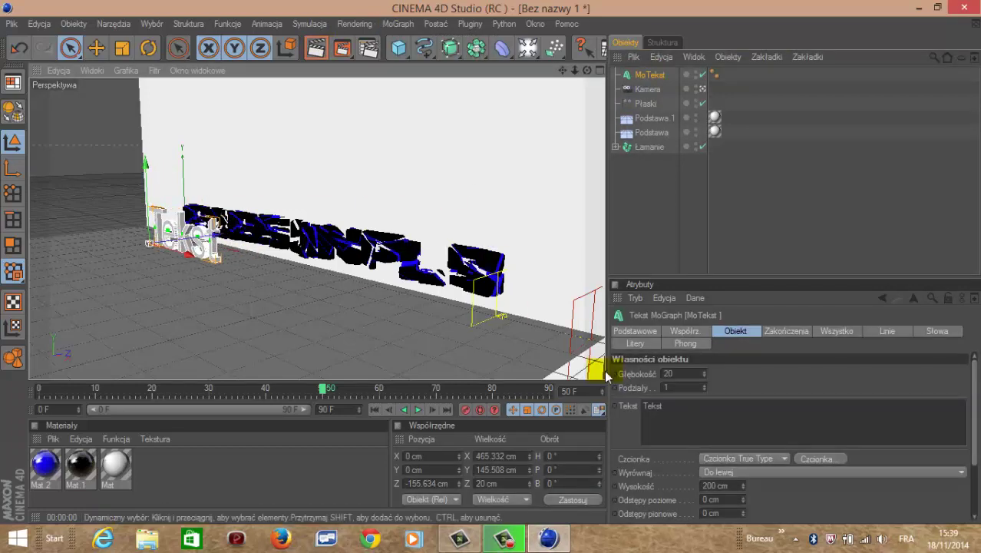
pyautogui.click(794, 430)
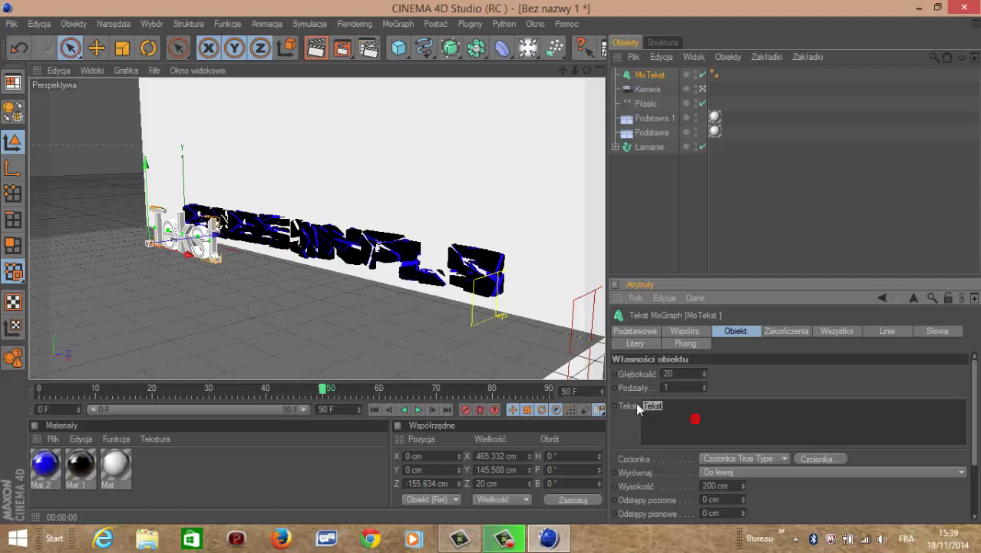
pyautogui.write('W')
pyautogui.write('ww ')
pyautogui.write('your')
pyautogui.write('ube')
pyautogui.write('.com')
pyautogui.click(838, 458)
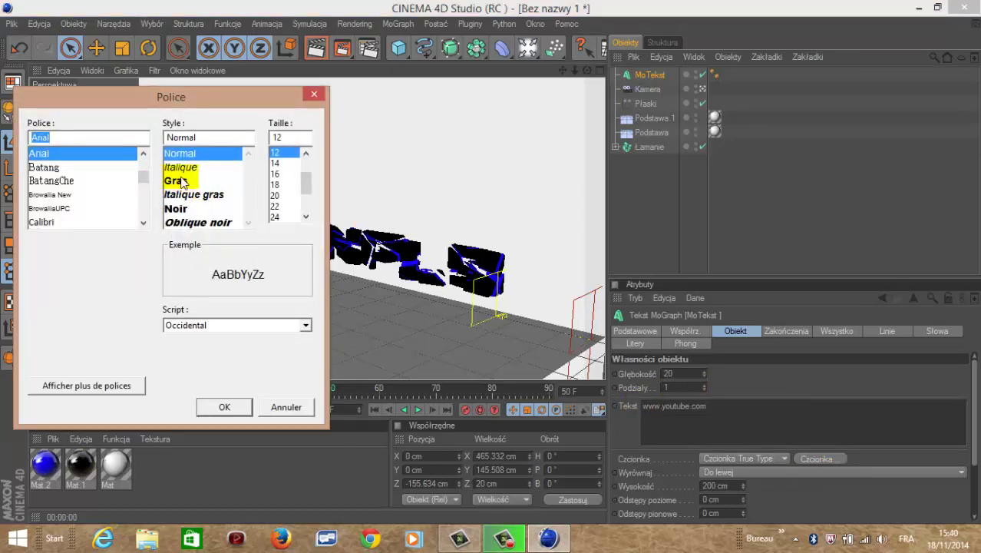
pyautogui.click(183, 181)
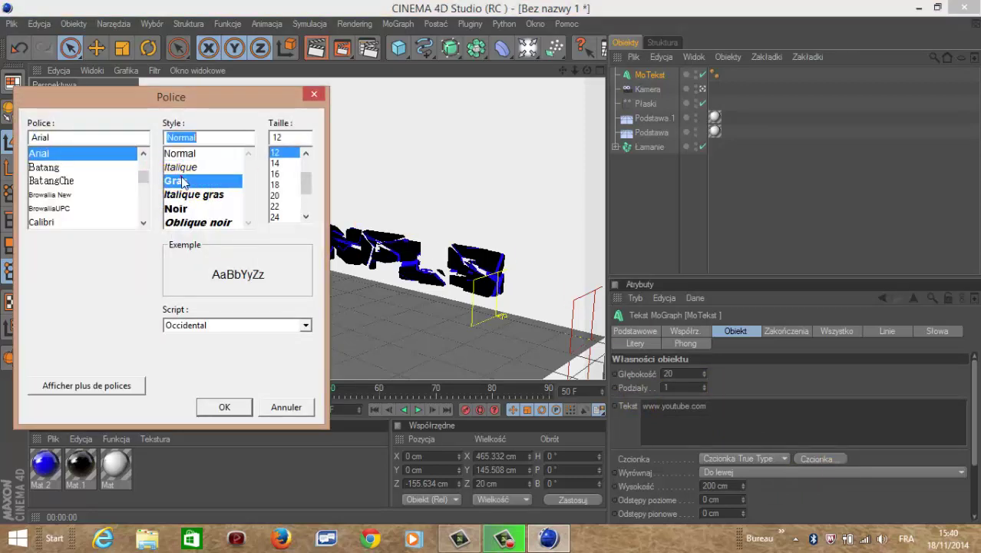
pyautogui.click(221, 408)
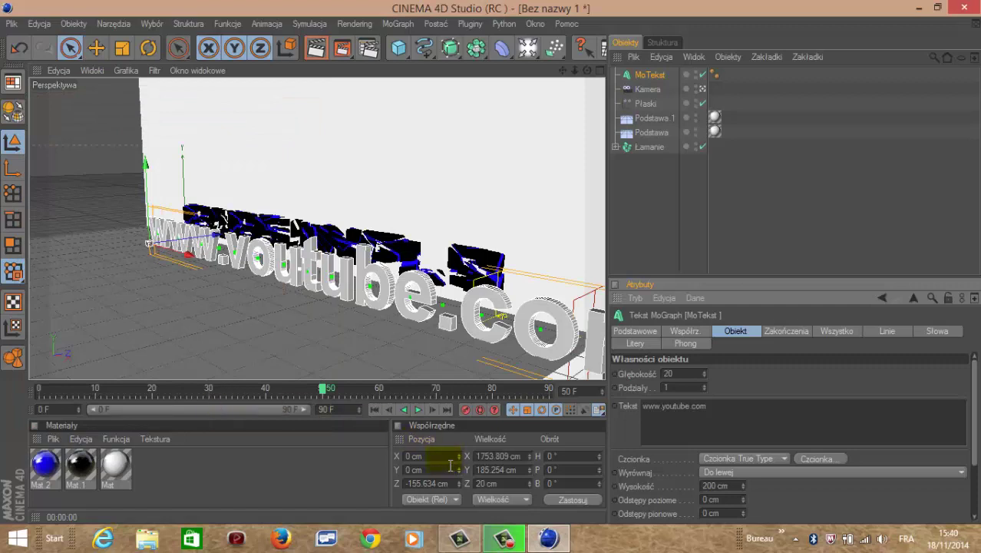
# Apply the black Mat 1 material to the MoTekst object and, at frame 60, set its text height to 175 cm.
pyautogui.moveTo(83, 470); pyautogui.dragTo(651, 77)
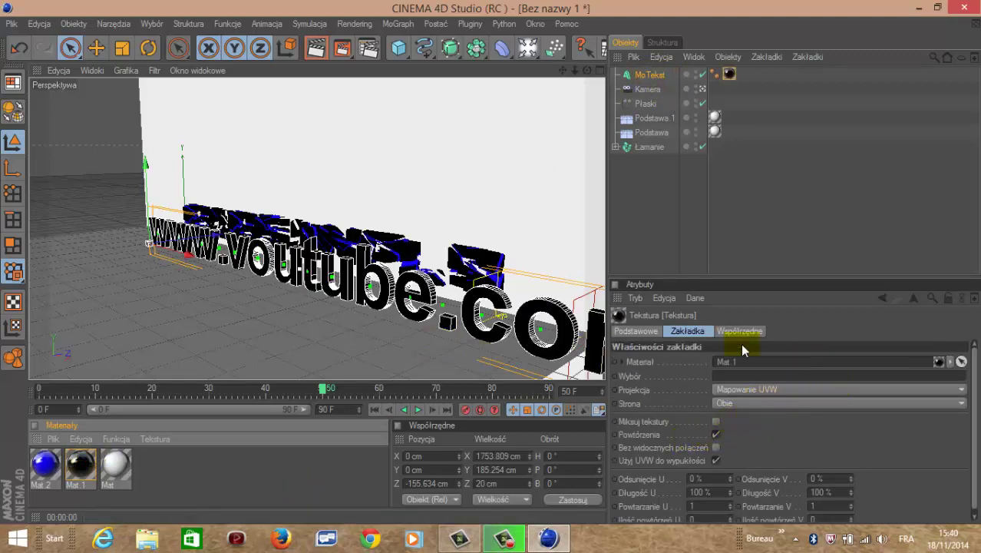
pyautogui.scroll(-3, 397, 226)
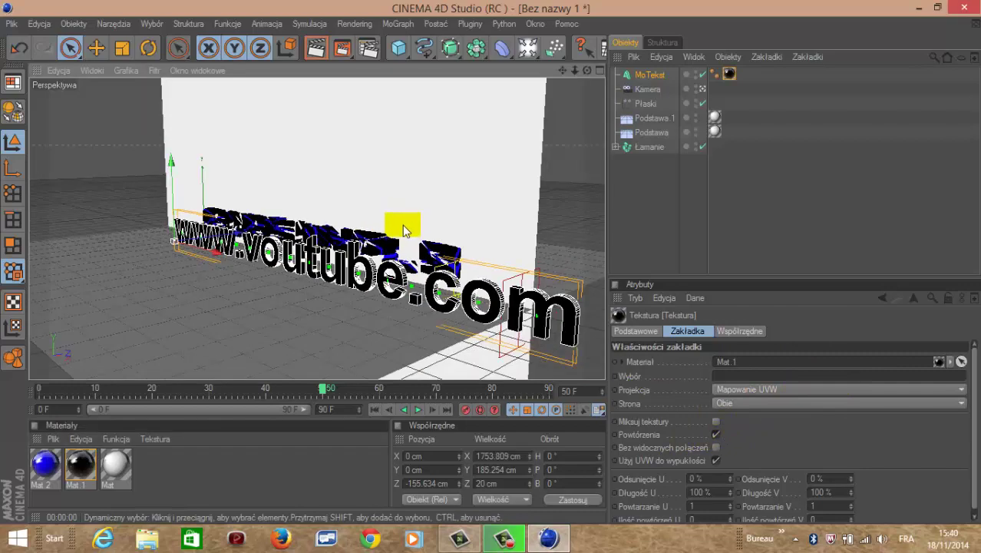
pyautogui.moveTo(321, 396); pyautogui.dragTo(378, 397)
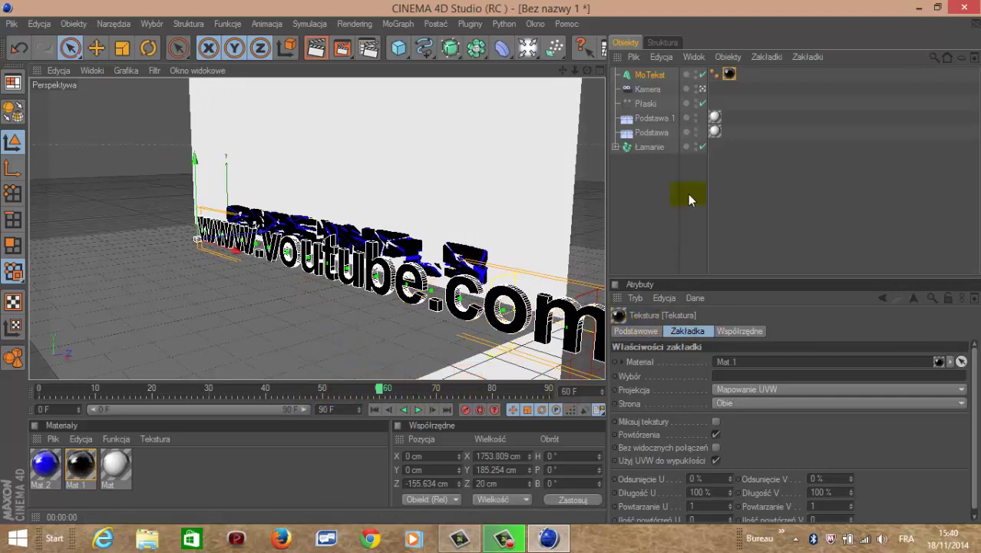
pyautogui.click(665, 77)
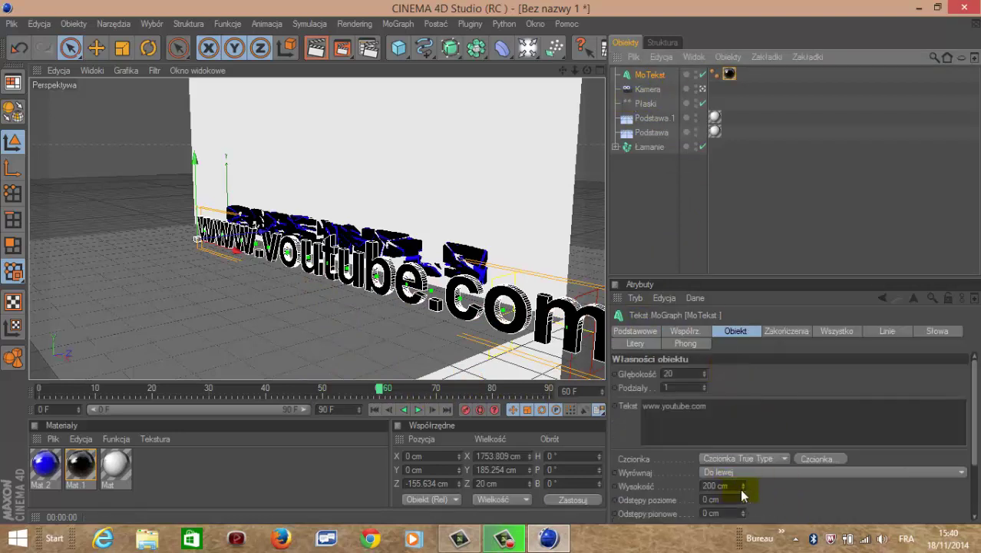
pyautogui.moveTo(740, 488); pyautogui.dragTo(742, 488)
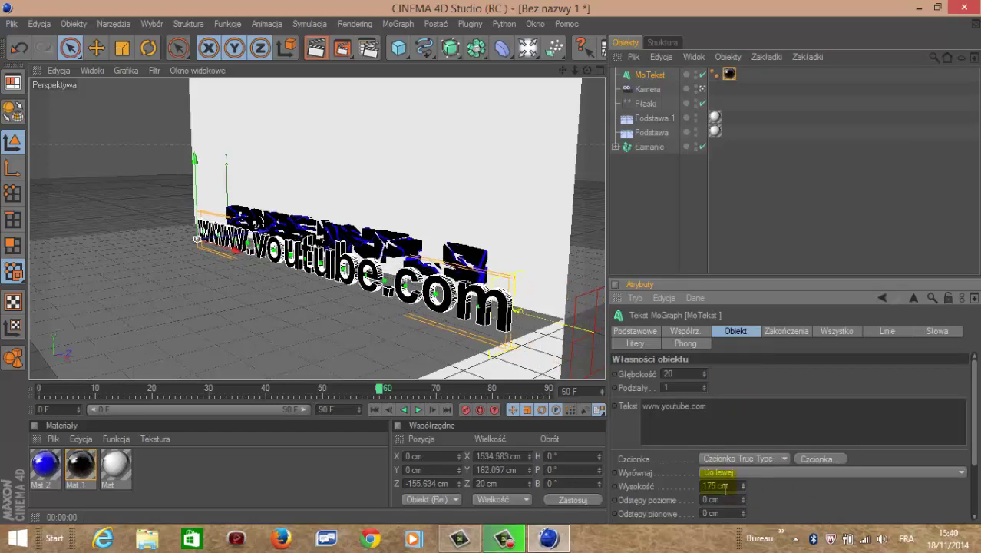
# Move the MoTekst object up and behind the white wall, to about X -261, Y 468, Z 212 cm.
pyautogui.click(97, 49)
pyautogui.moveTo(322, 253); pyautogui.dragTo(274, 134)
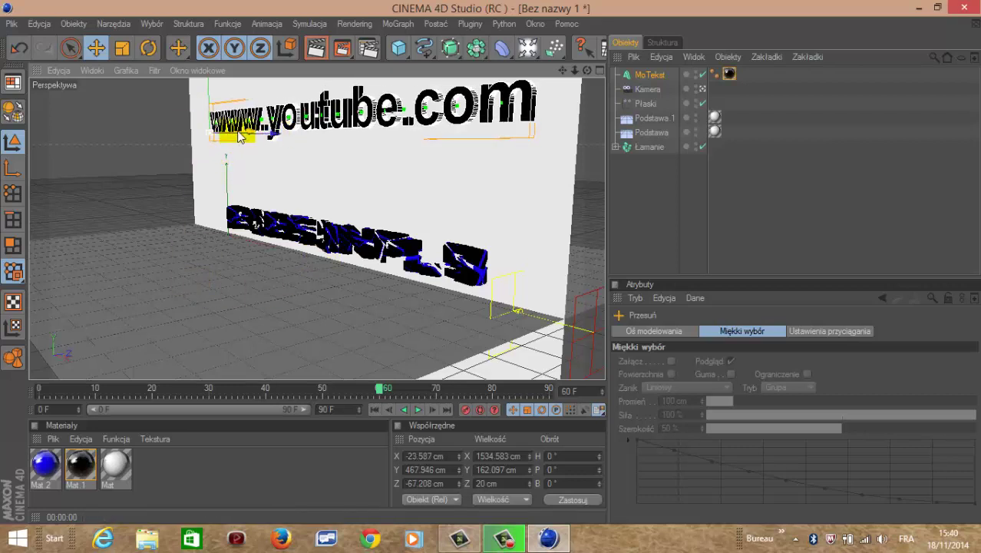
pyautogui.moveTo(240, 136); pyautogui.dragTo(299, 134)
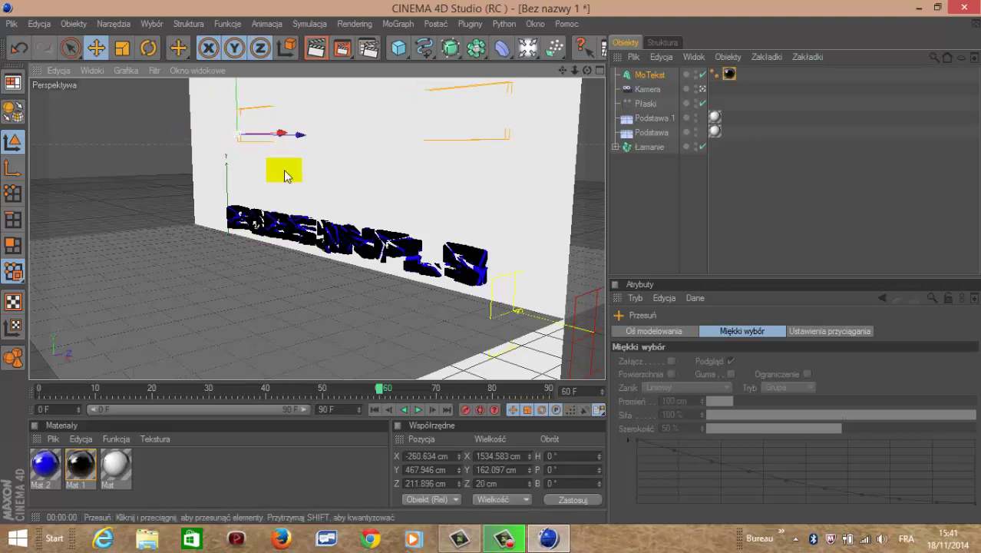
# Keyframe the MoTekst's position at frame 60, and at frame 90 move it in front of the wall to about Z -25 cm with another keyframe.
pyautogui.click(464, 411)
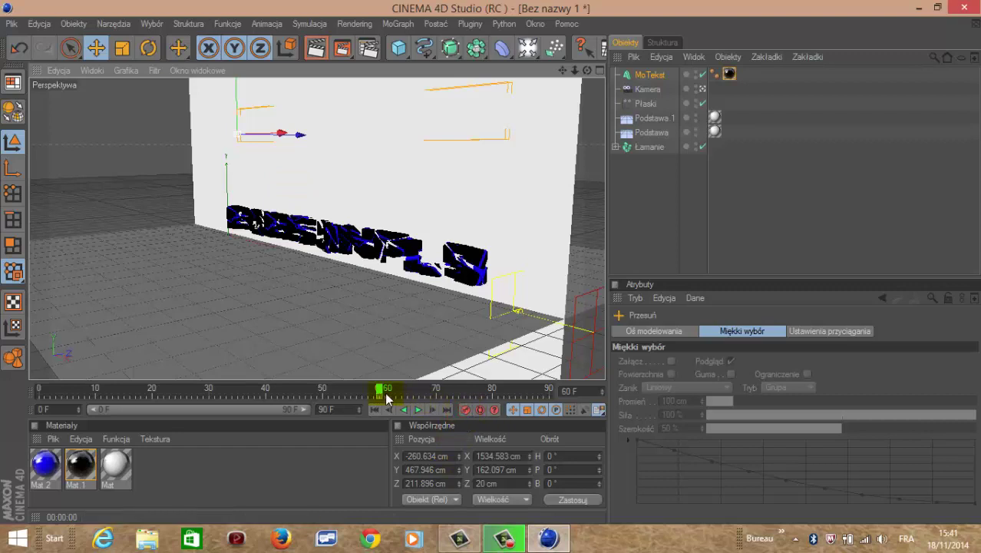
pyautogui.moveTo(382, 397); pyautogui.dragTo(548, 392)
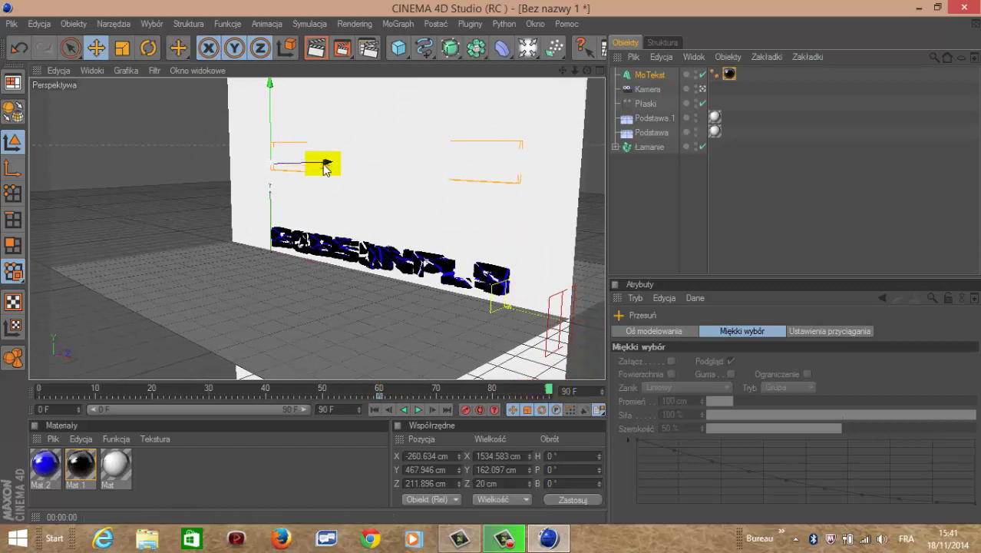
pyautogui.moveTo(326, 165); pyautogui.dragTo(286, 164)
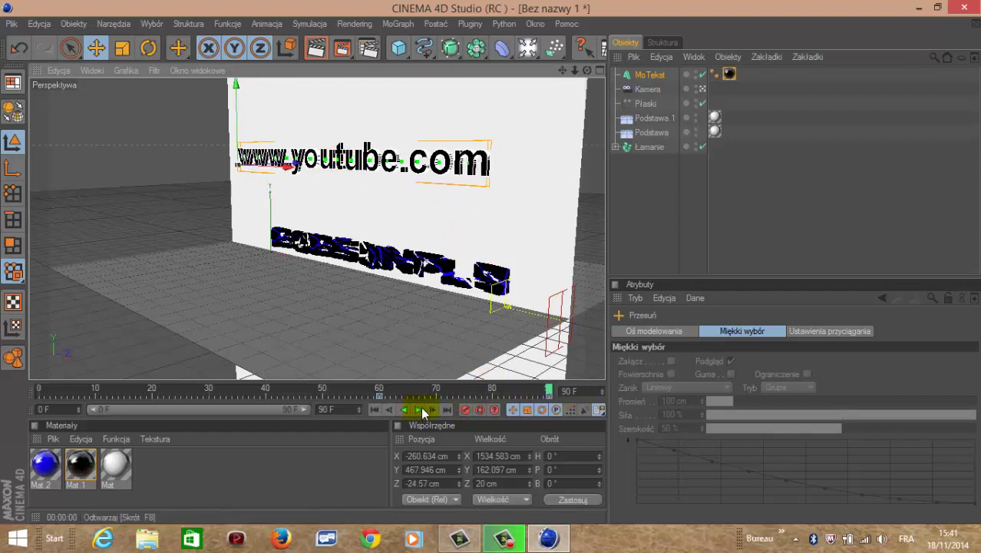
# Play the animation from frame 0 to check how the MoTekst emerges through the wall.
pyautogui.moveTo(557, 399); pyautogui.dragTo(17, 401)
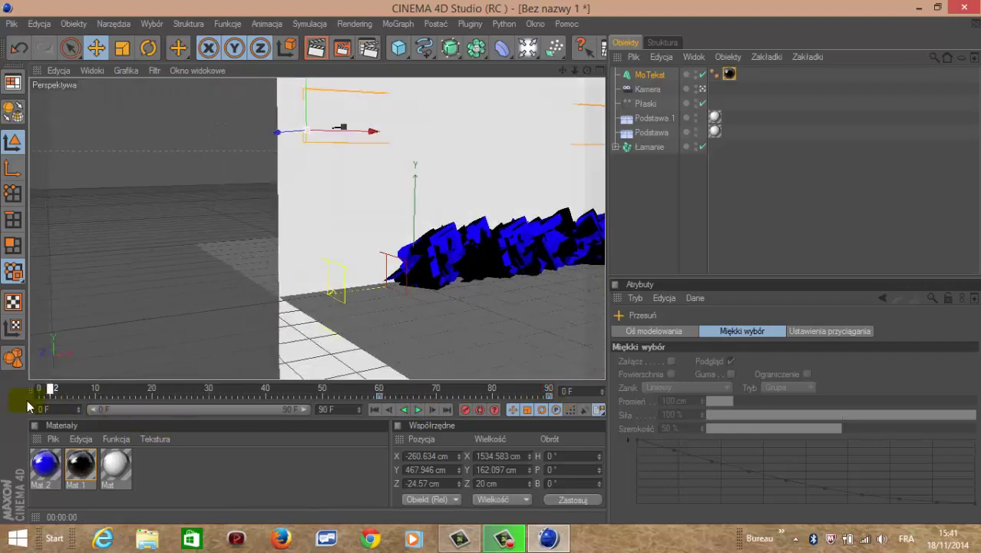
pyautogui.click(418, 410)
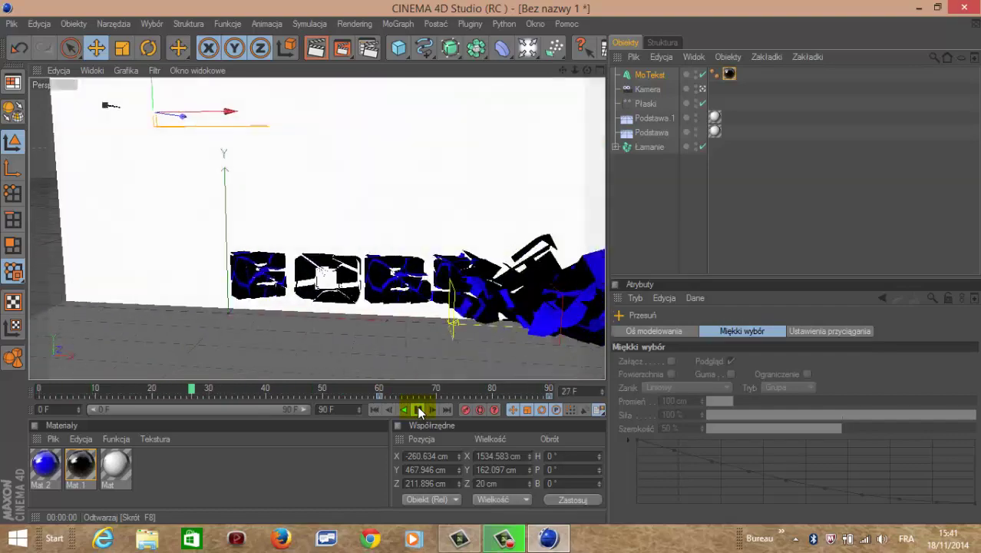
pyautogui.click(419, 410)
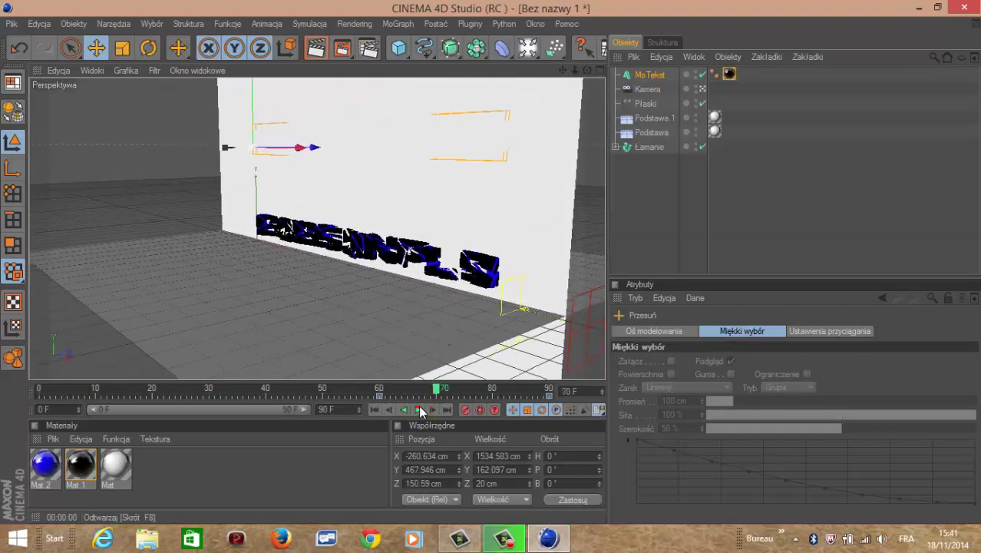
# Render the full animation, frames 0 to 90, in the image viewer and close the viewer once rendering is done.
pyautogui.moveTo(438, 391); pyautogui.dragTo(549, 393)
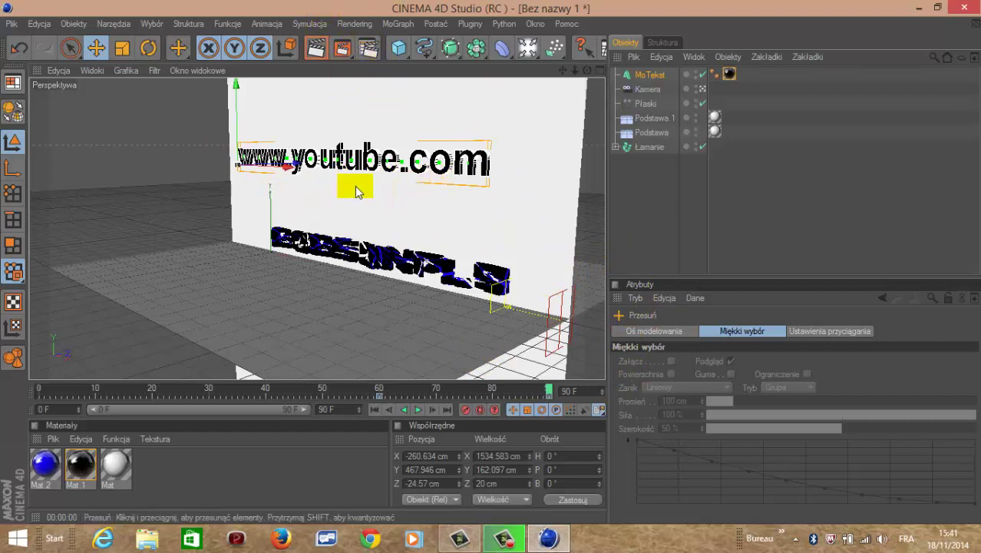
pyautogui.click(343, 49)
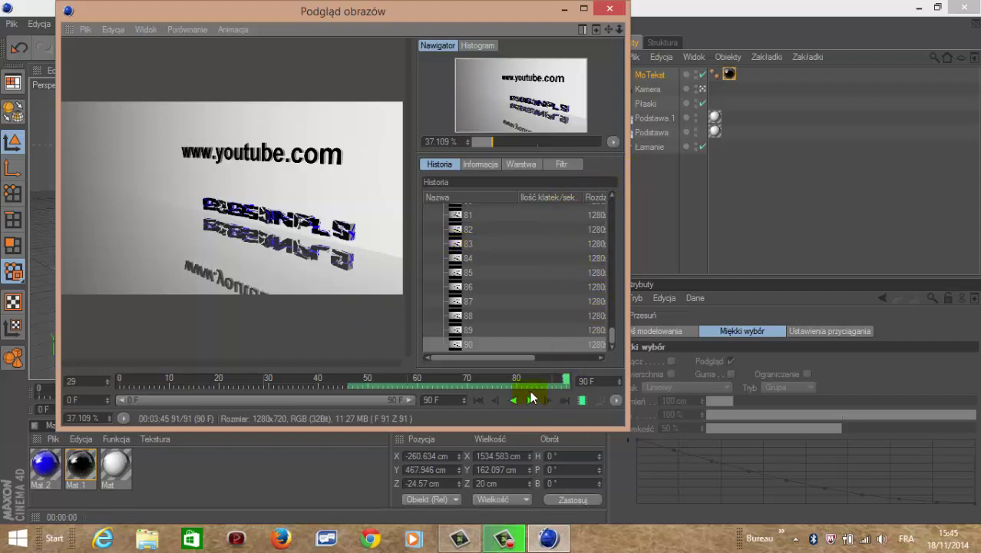
pyautogui.click(604, 10)
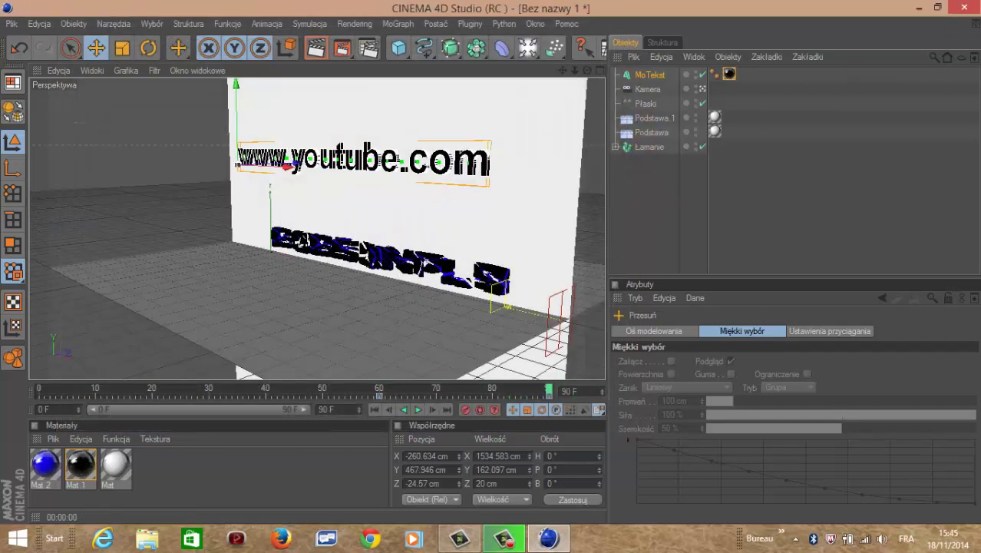
# Close the program, saving the project to the desktop (Bureau) as por.c4d.
pyautogui.click(966, 8)
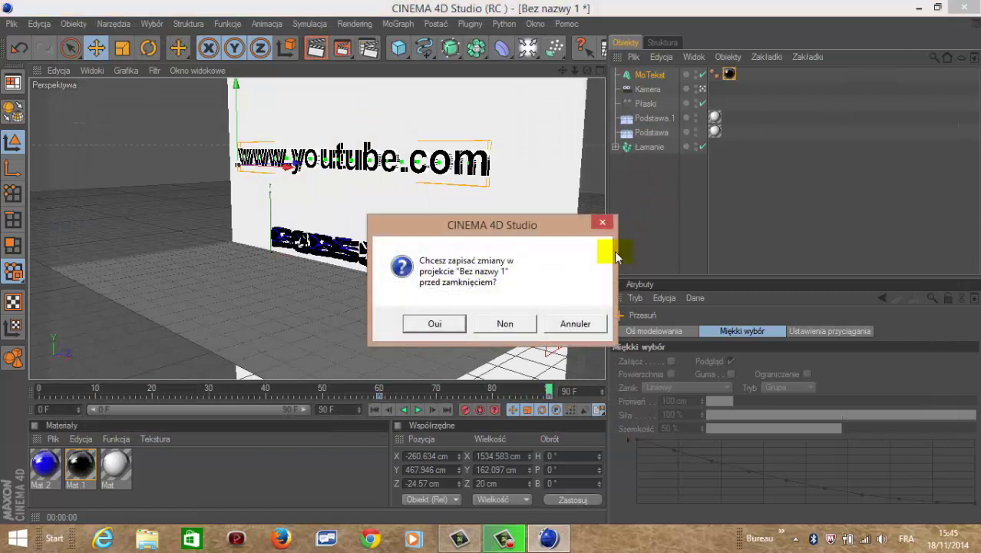
pyautogui.click(439, 323)
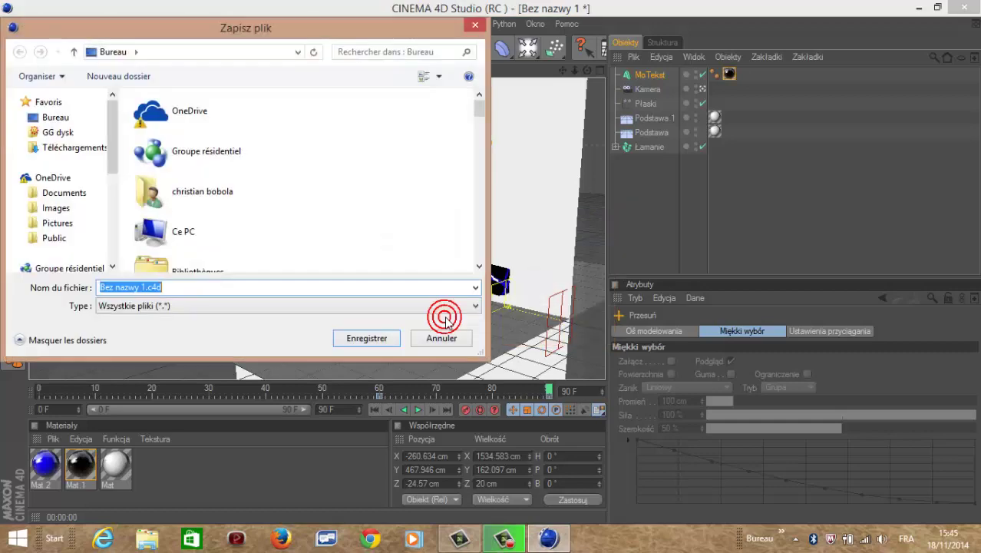
pyautogui.click(55, 117)
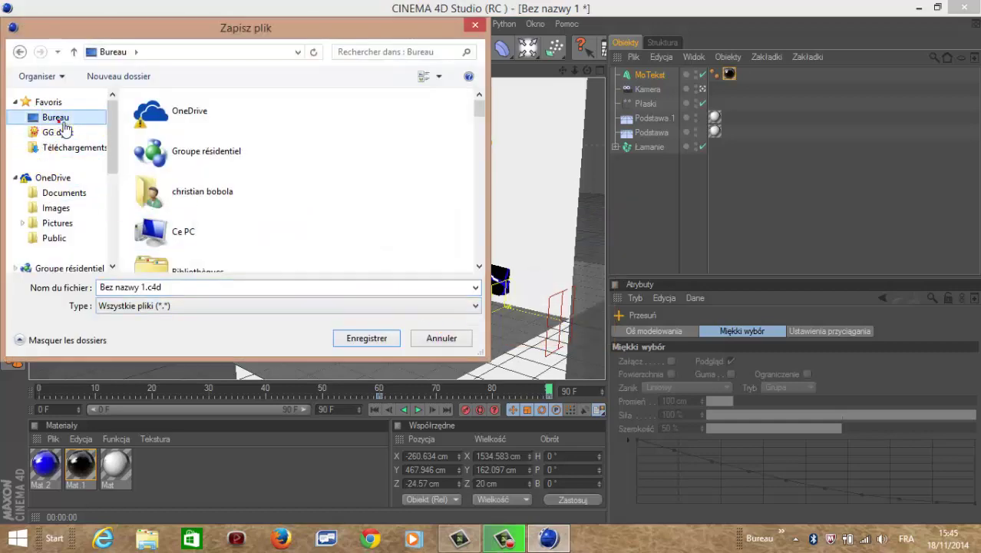
pyautogui.click(173, 286)
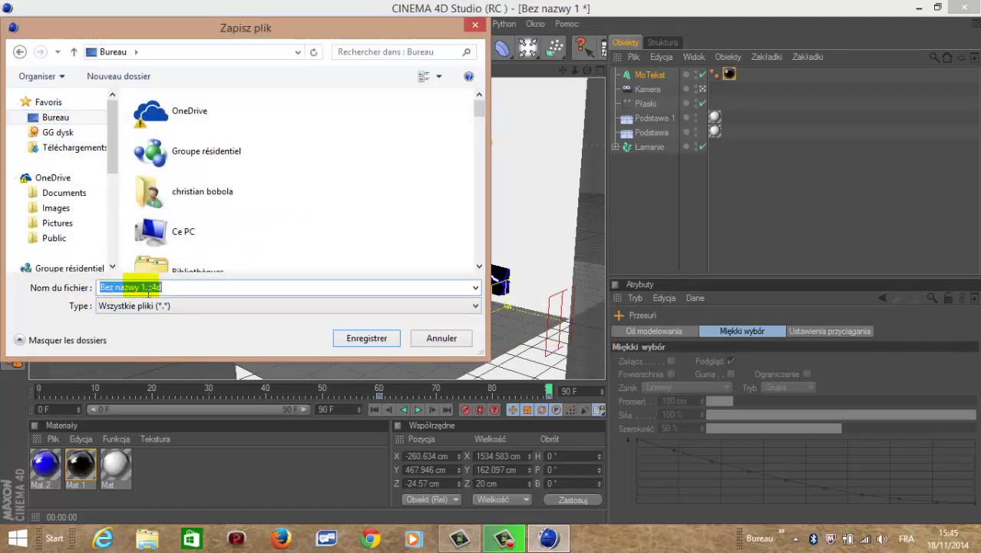
pyautogui.click(142, 287)
pyautogui.moveTo(146, 287); pyautogui.dragTo(86, 290)
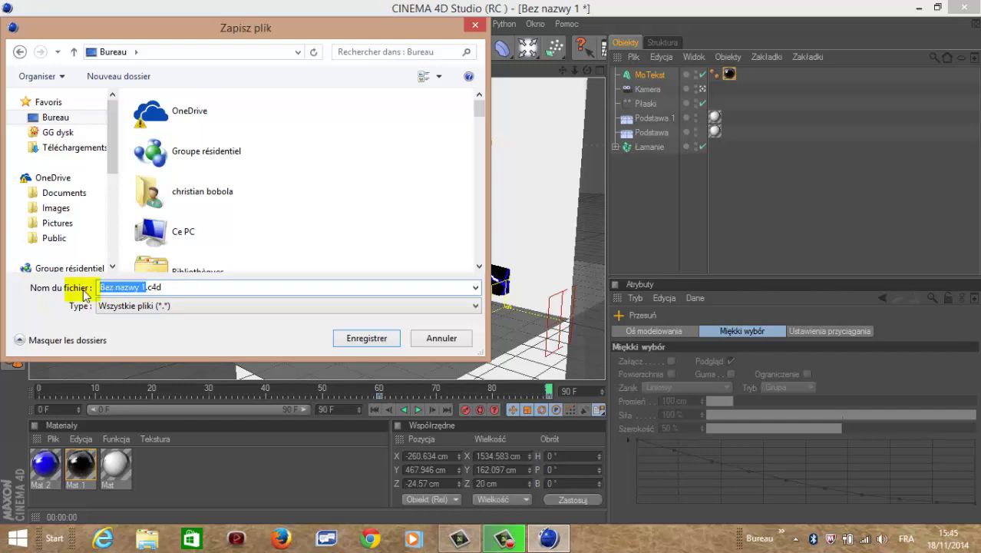
pyautogui.write('por')
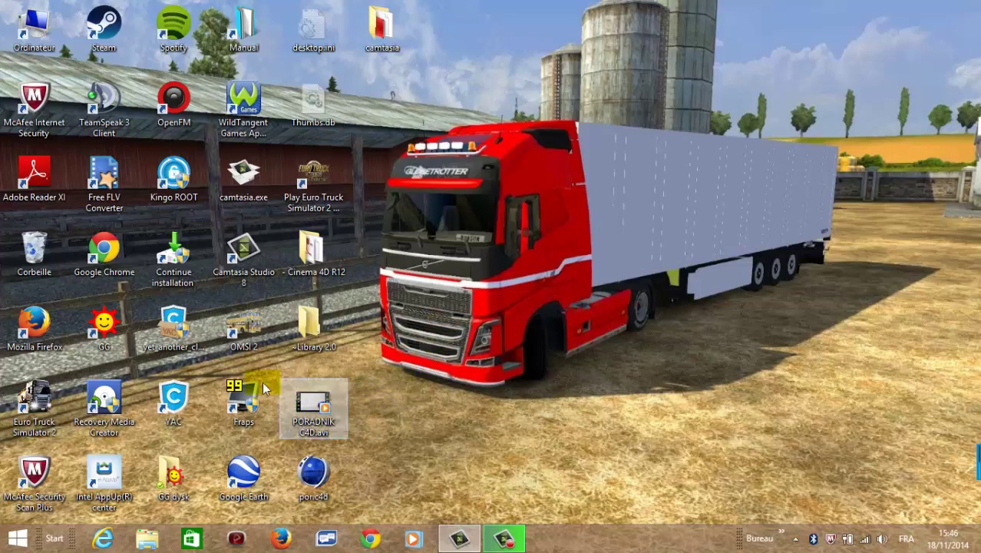
# Play the rendered PORADNIK C4D.avi from the desktop in an enlarged media player window and close the player.
pyautogui.doubleClick(322, 413)
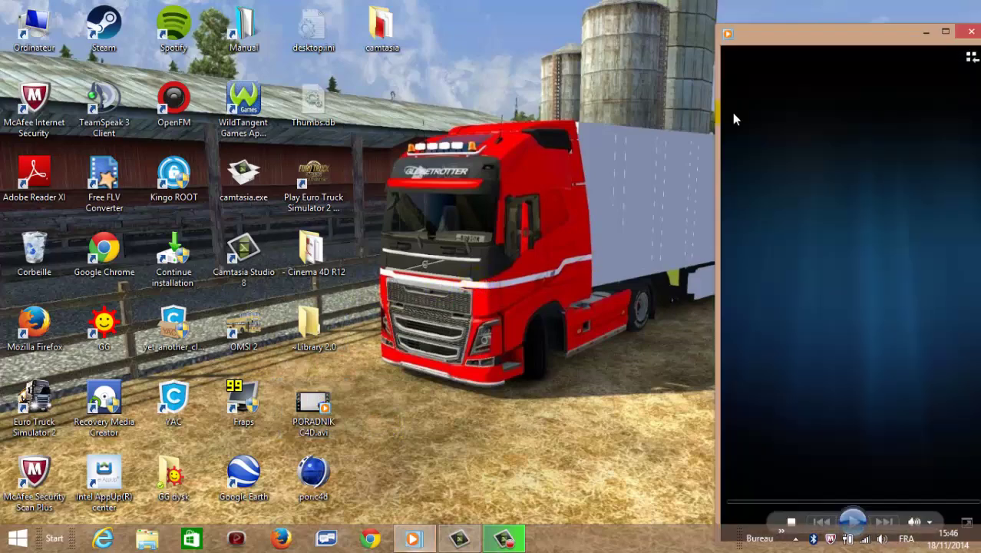
pyautogui.click(782, 33)
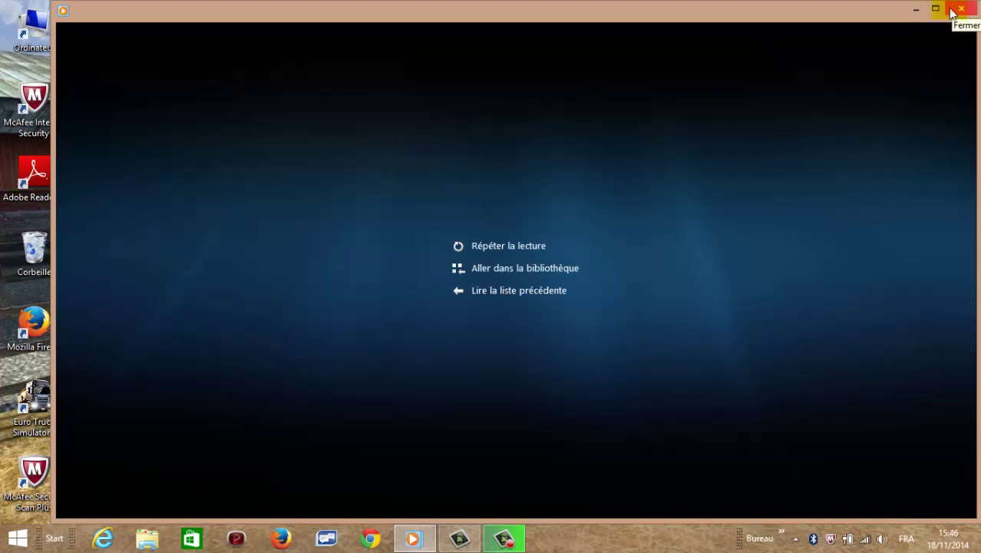
pyautogui.click(952, 10)
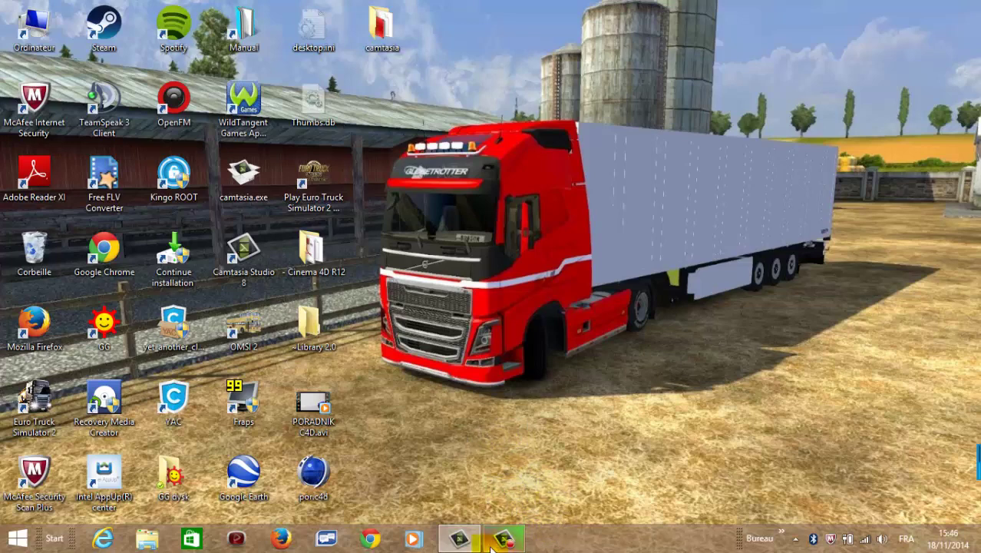
pyautogui.moveTo(455, 542)
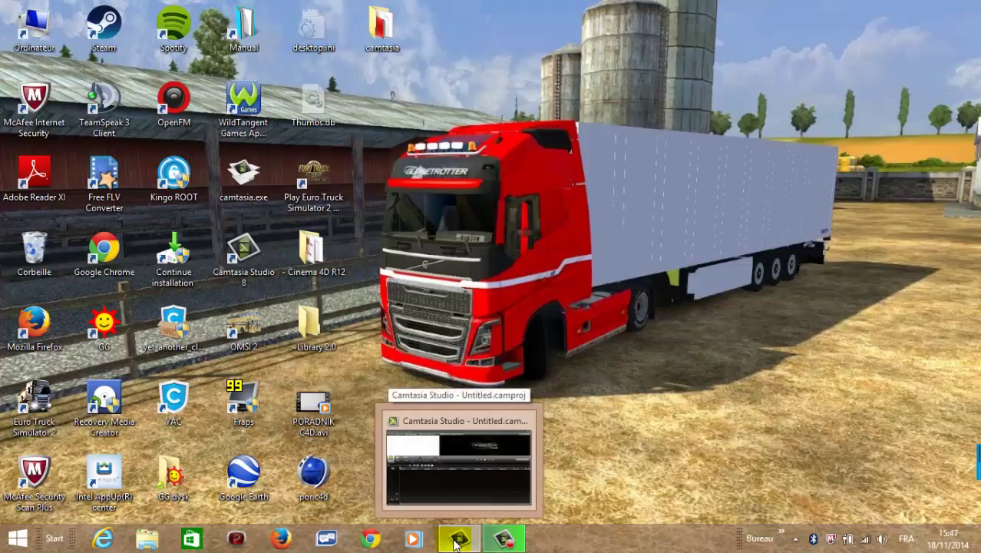